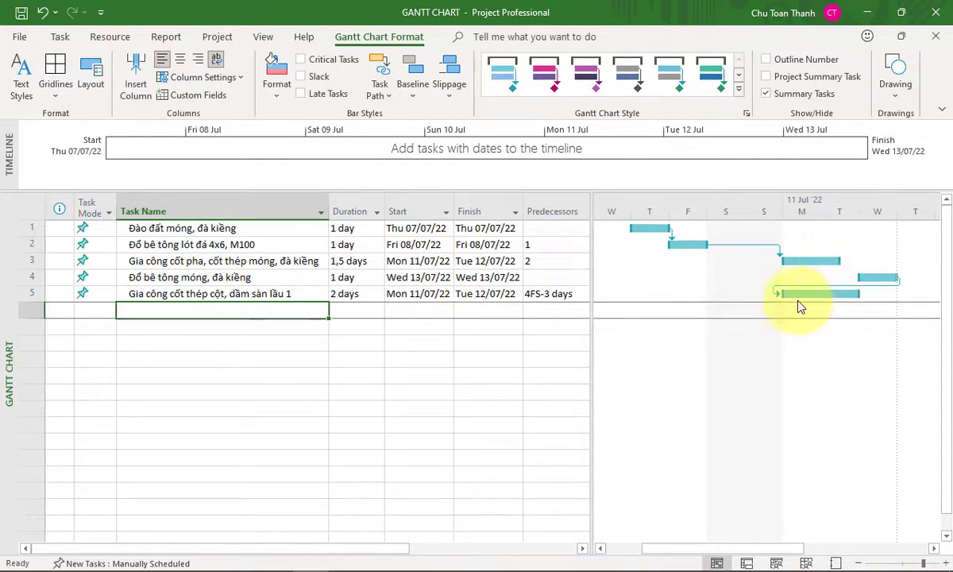
left_click(233, 293)
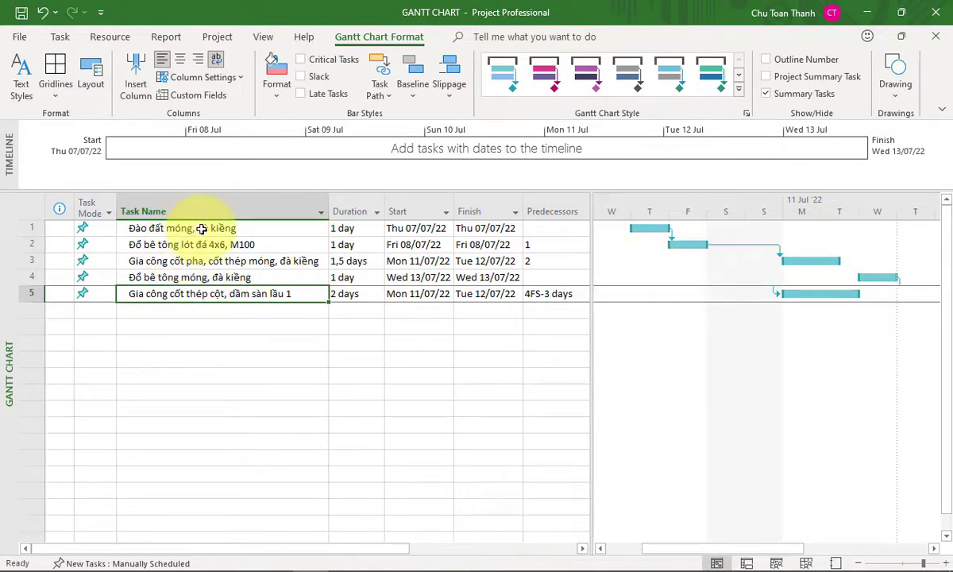
left_click(195, 244)
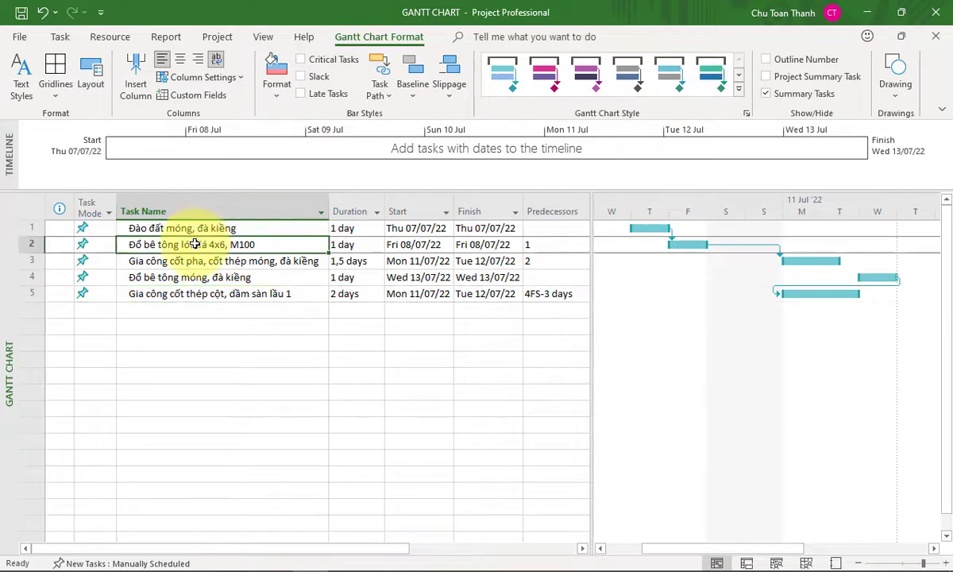
left_click(815, 290)
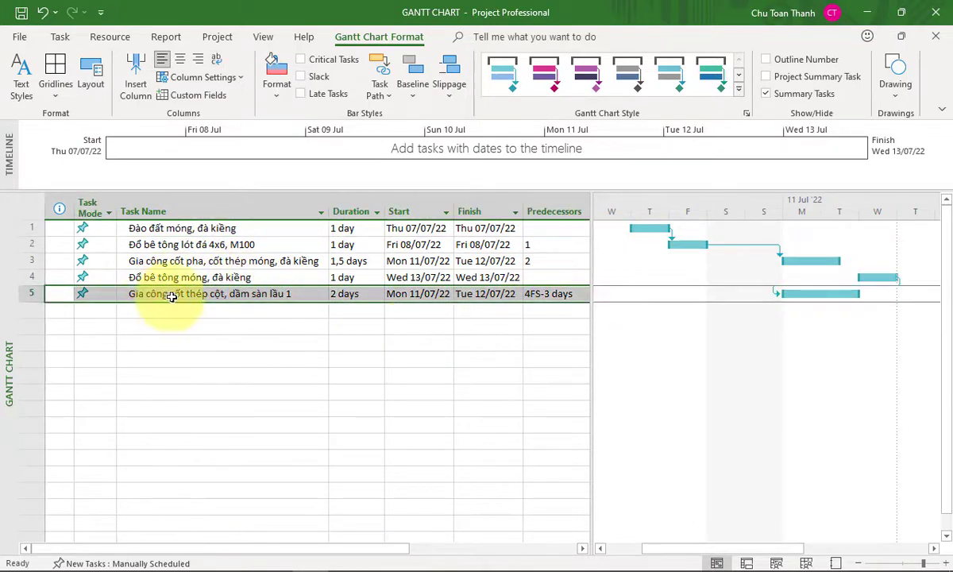
right_click(804, 293)
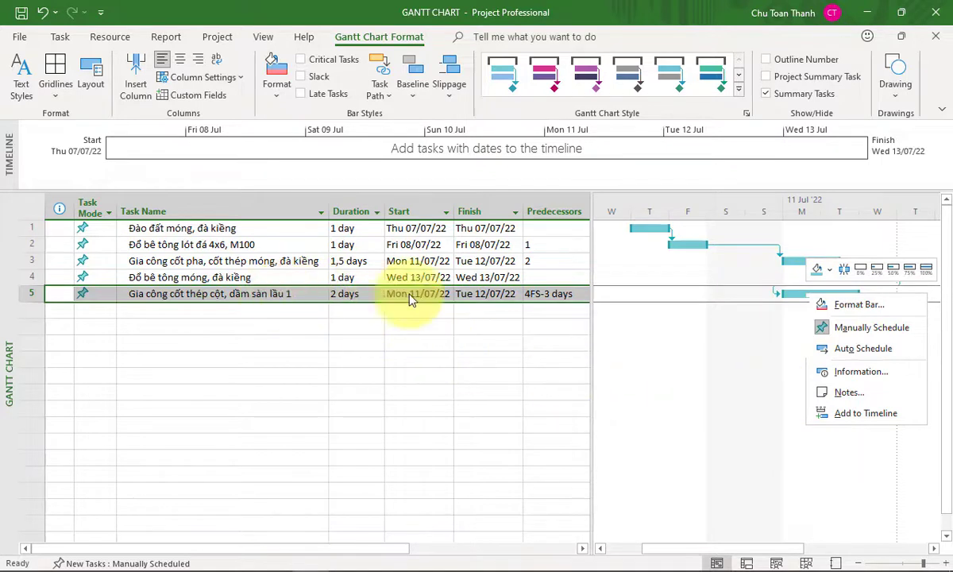
right_click(254, 294)
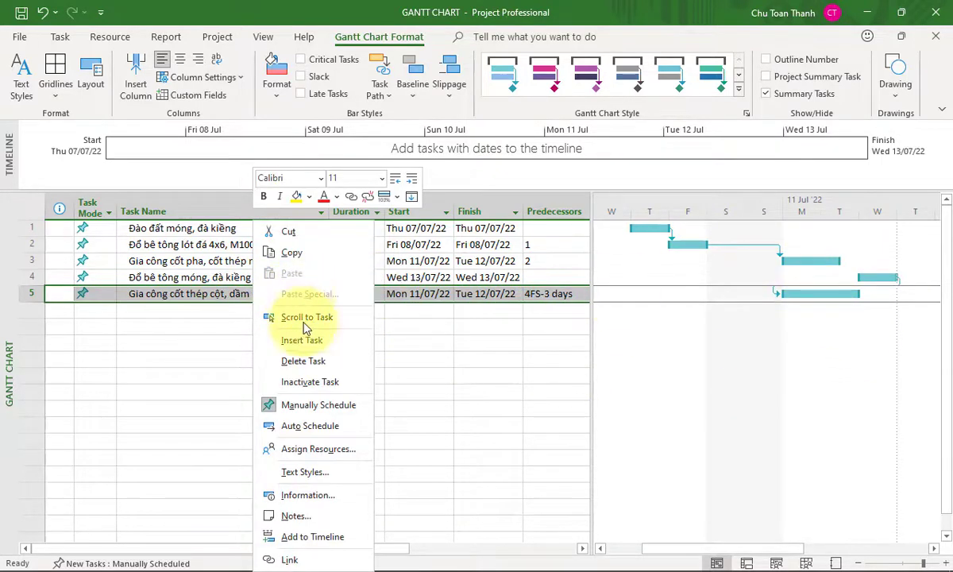
- Open the bar formatting of task 5, "Gia công cốt thép cột, dầm sàn lầu 1", and set its start shape to the downward-pointing pentagon
right_click(813, 295)
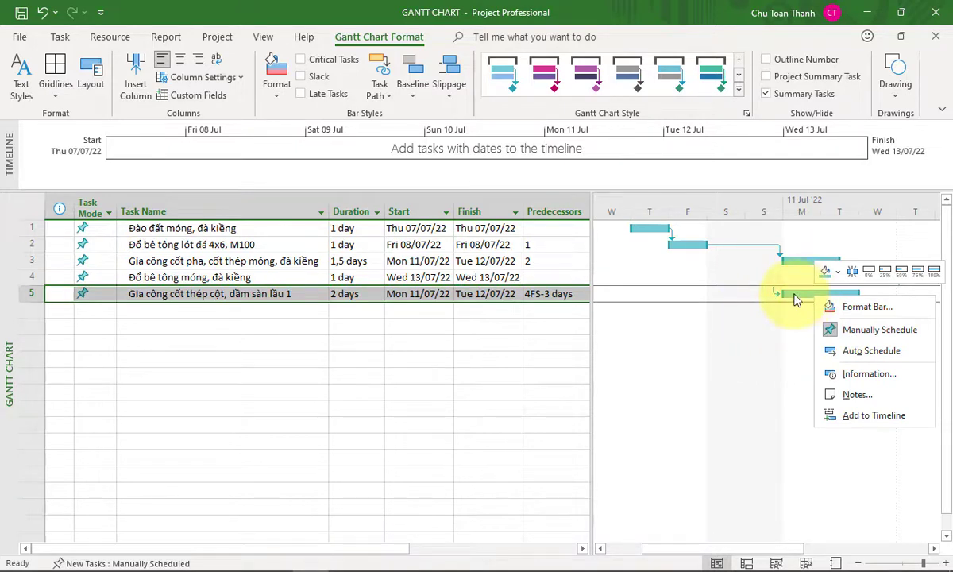
left_click(871, 308)
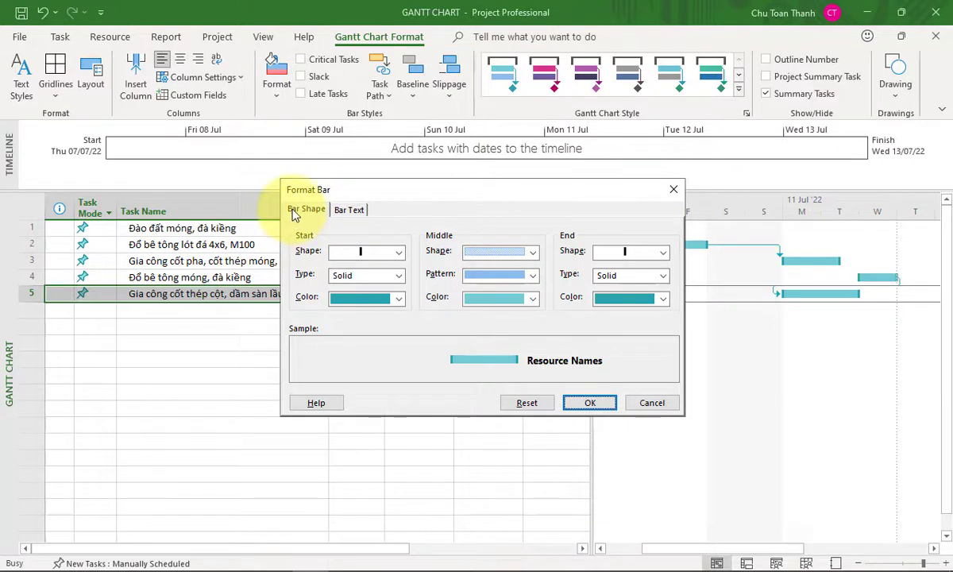
left_click_drag(429, 185, 380, 184)
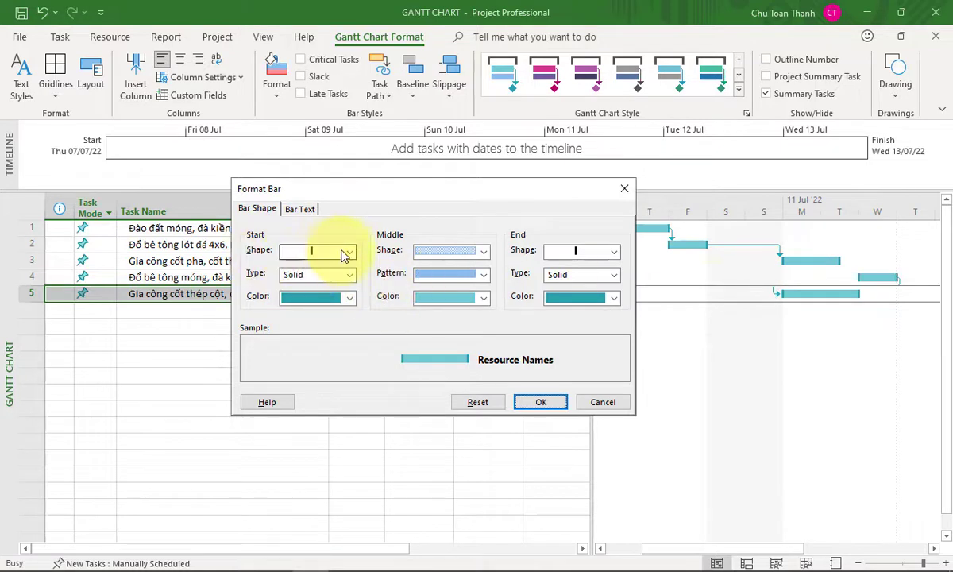
scroll(312, 254, "down", 1)
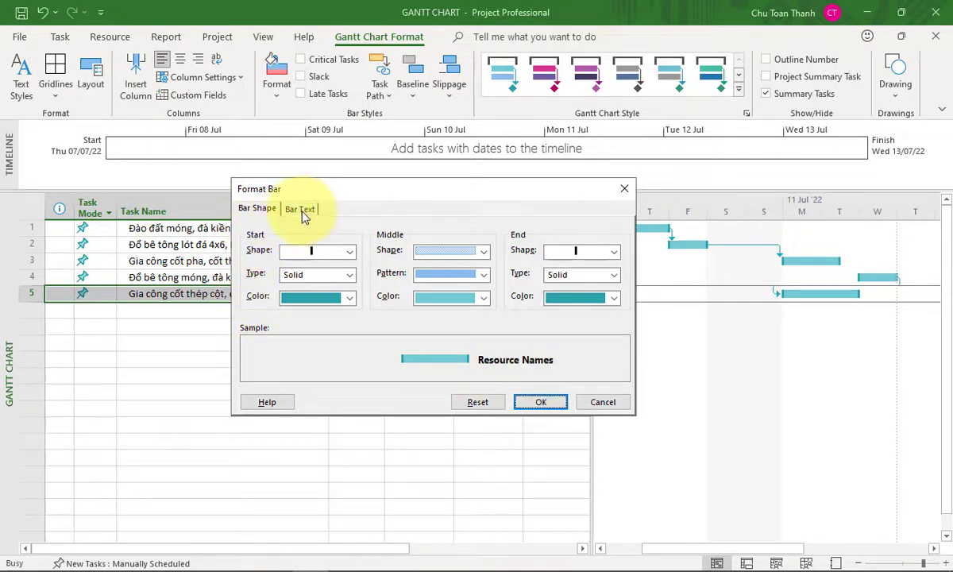
left_click(350, 253)
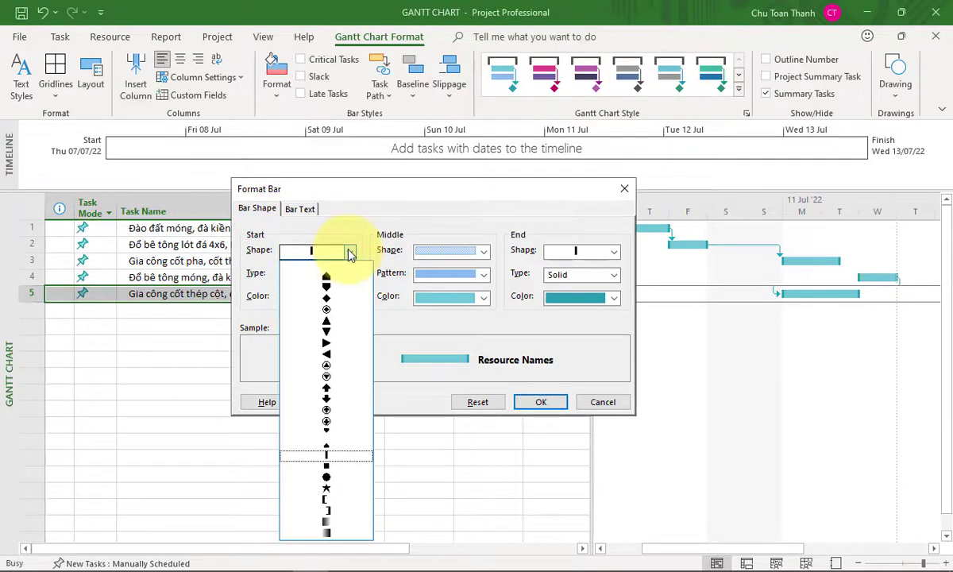
left_click(327, 289)
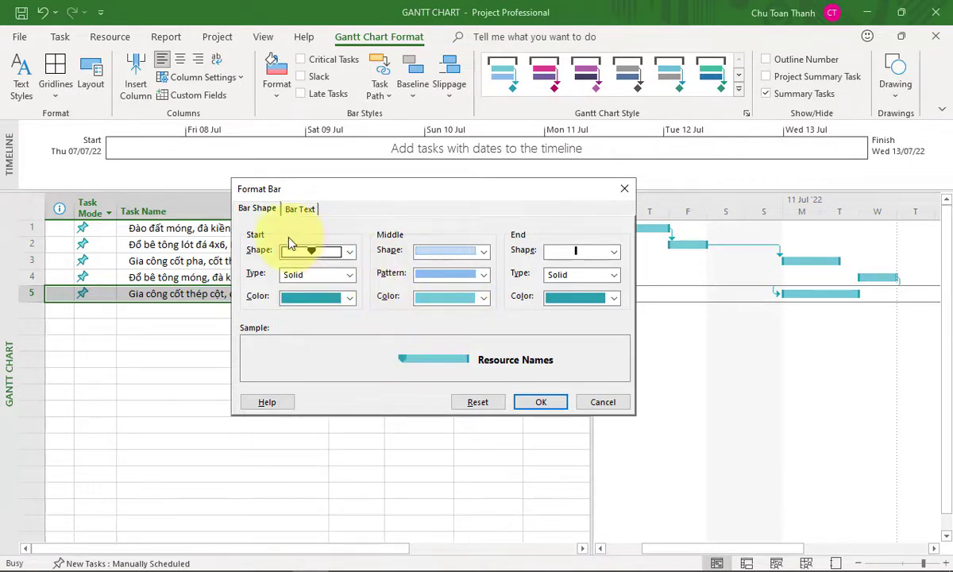
- Give task 5's bar a centred half-height middle and a downward-pointing pentagon end shape, and apply the formatting
left_click(484, 254)
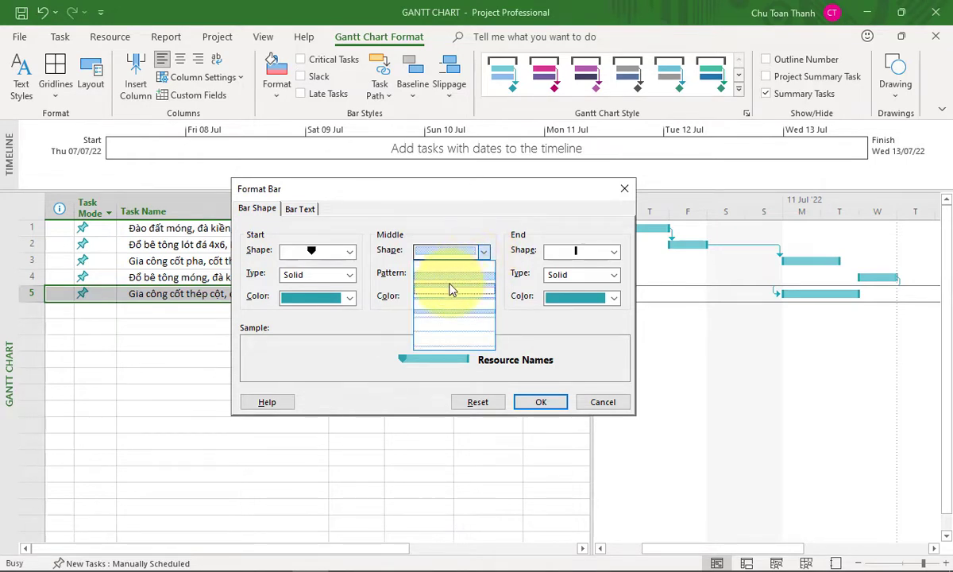
left_click(449, 290)
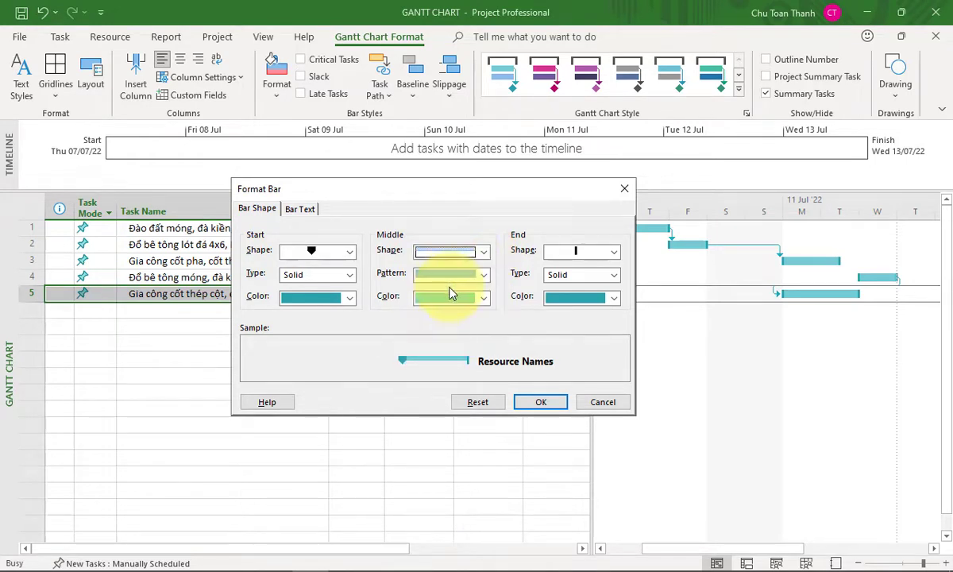
left_click(617, 254)
left_click(605, 289)
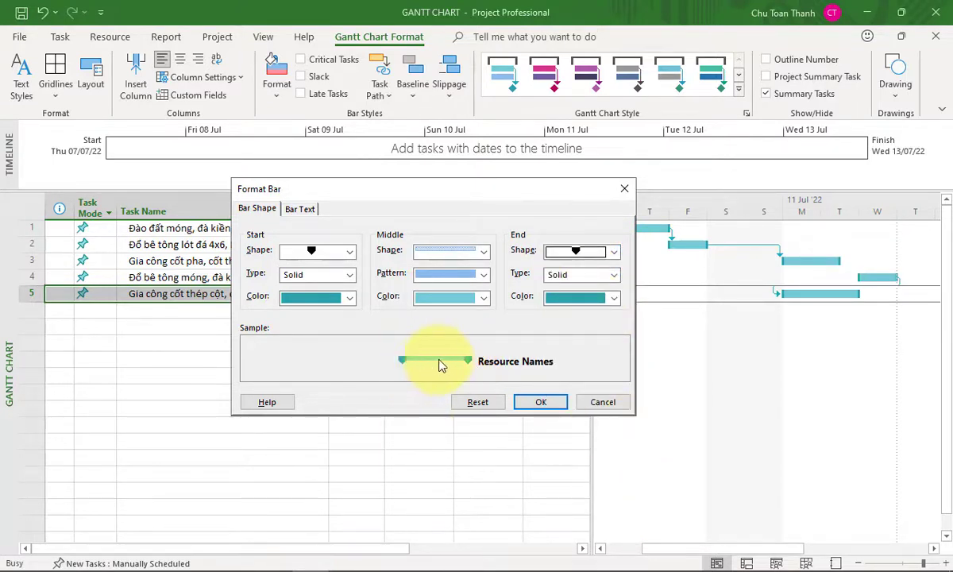
left_click(485, 253)
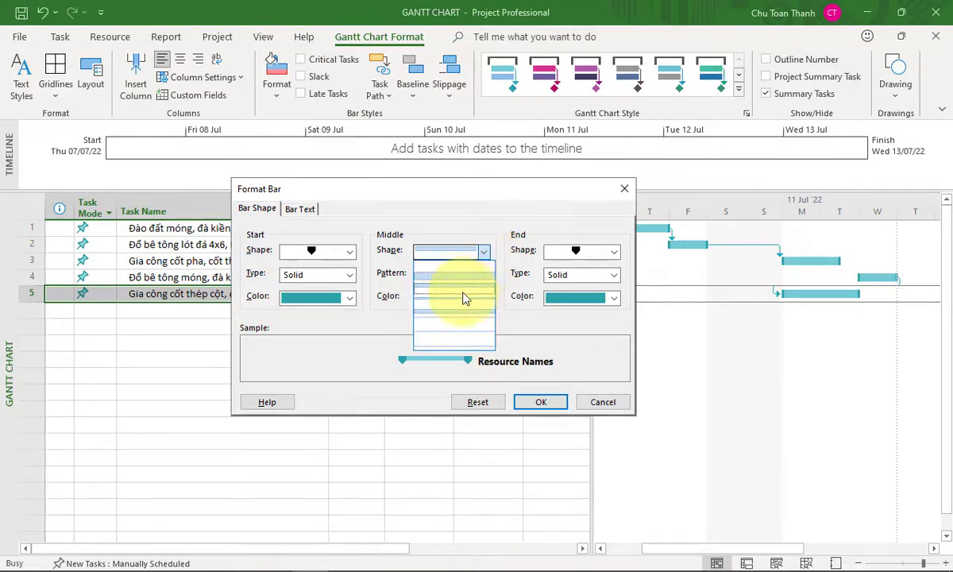
left_click(456, 315)
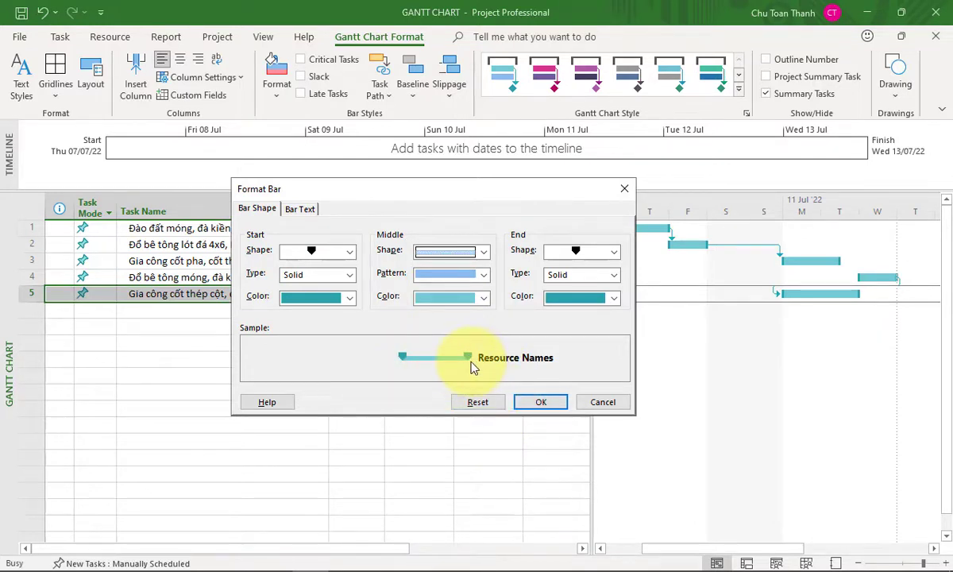
left_click(541, 402)
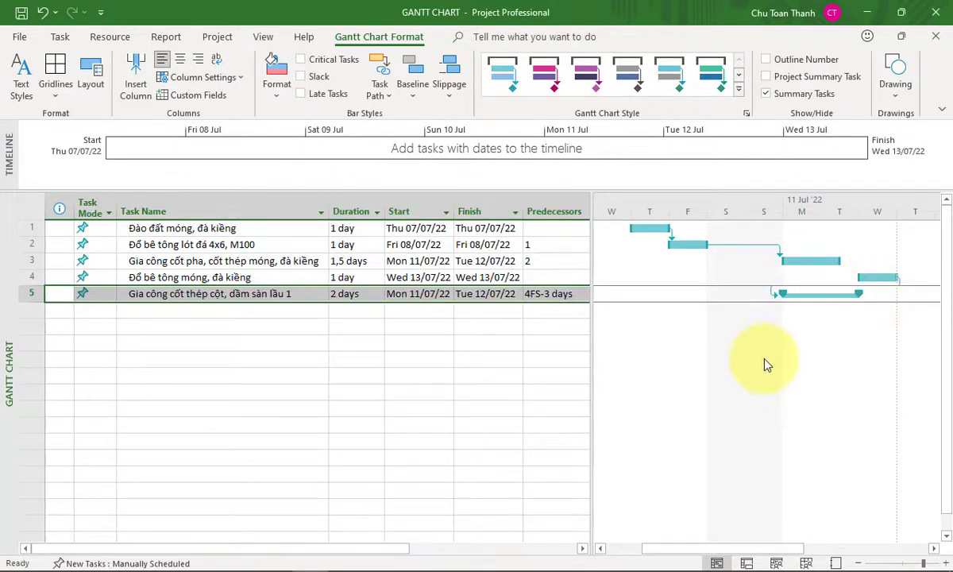
left_click(501, 359)
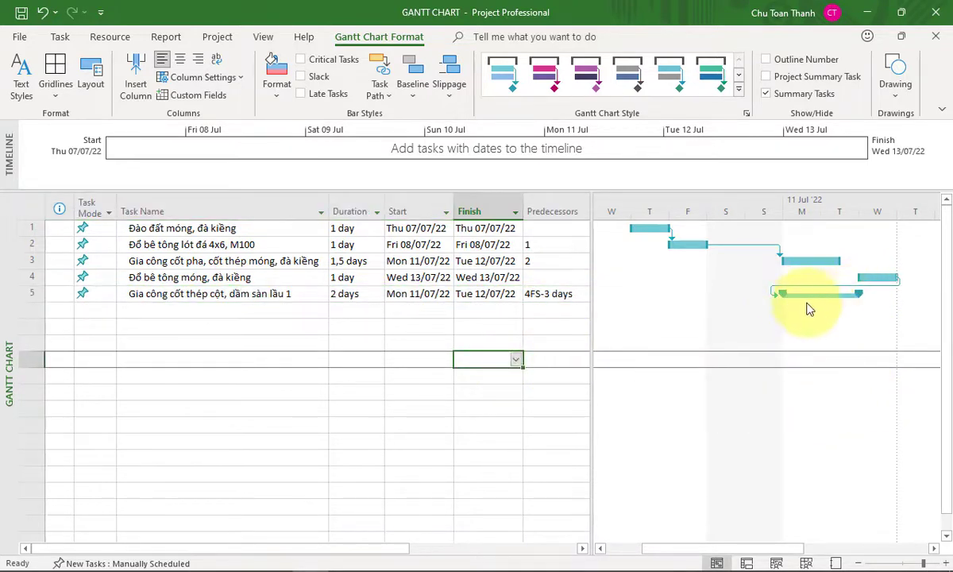
- Reopen the bar formatting of task 5 and set the start, end and middle colors to orange
left_click(258, 295)
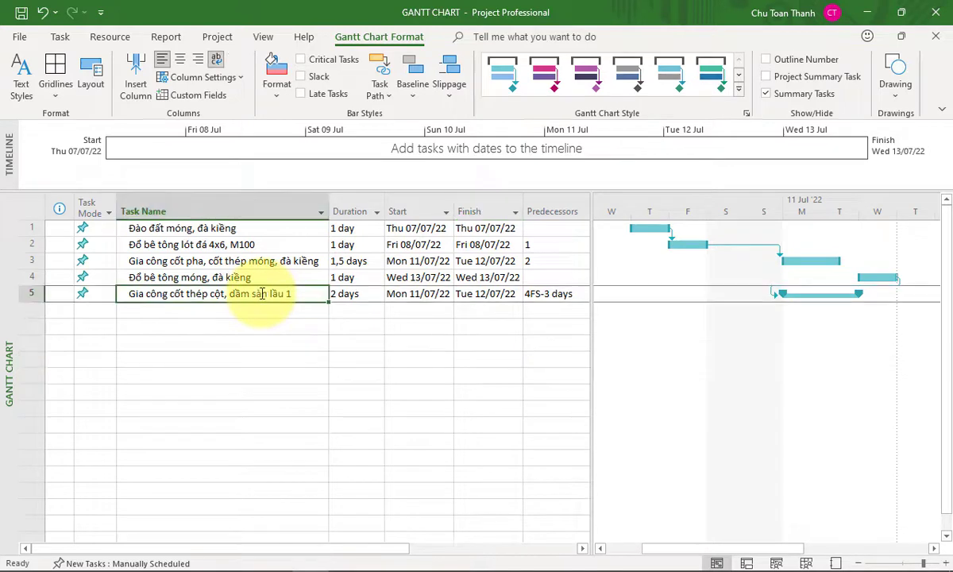
right_click(262, 294)
right_click(794, 296)
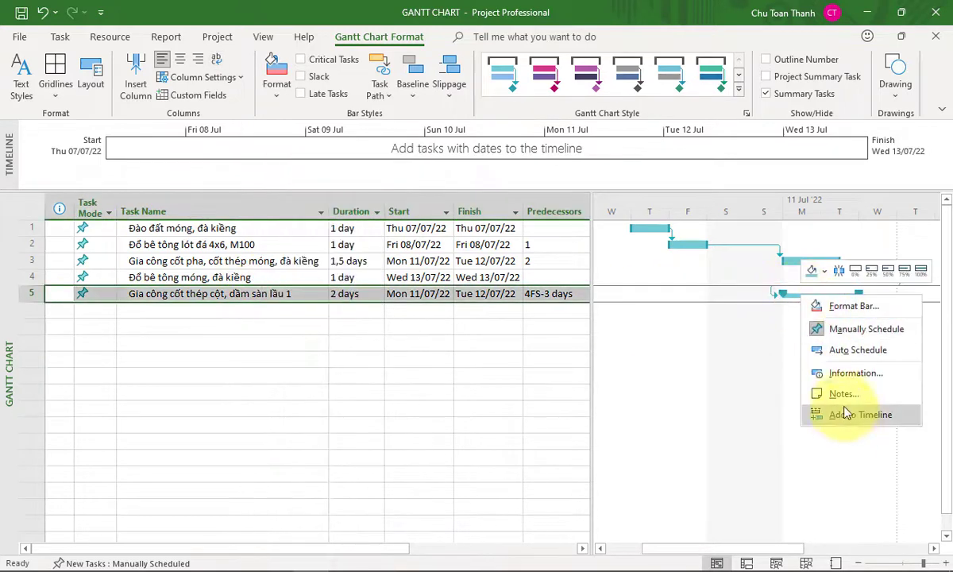
left_click(848, 365)
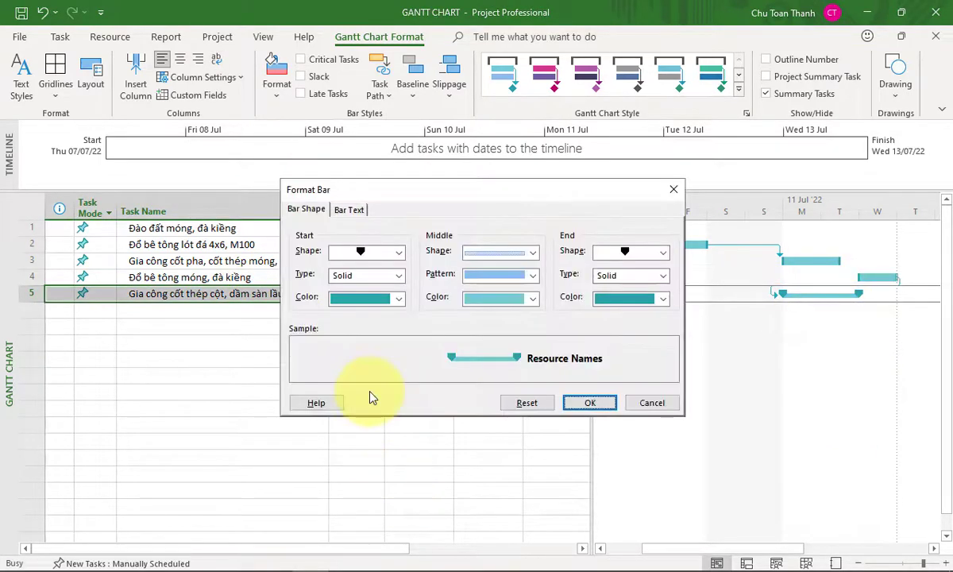
left_click(398, 301)
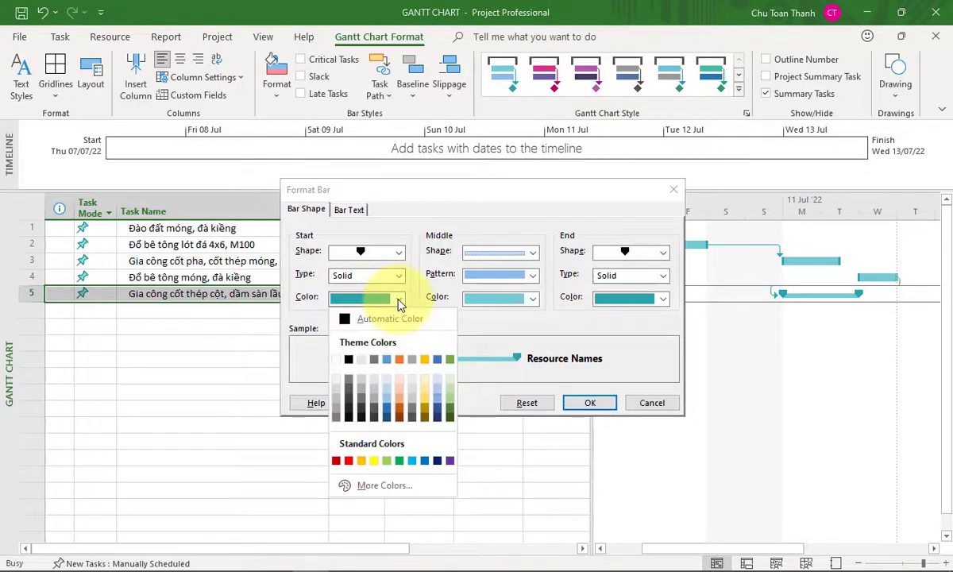
left_click(399, 360)
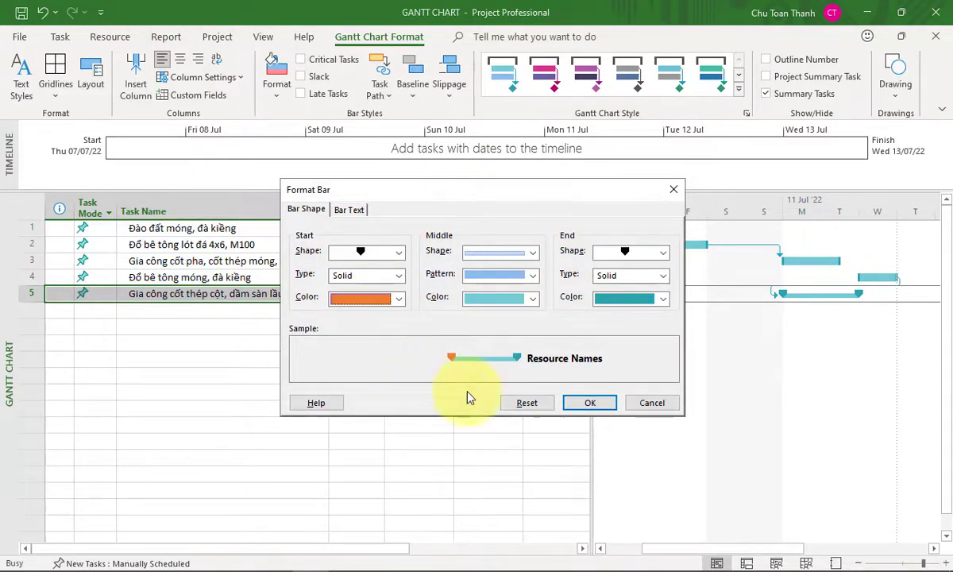
left_click(662, 299)
left_click(664, 360)
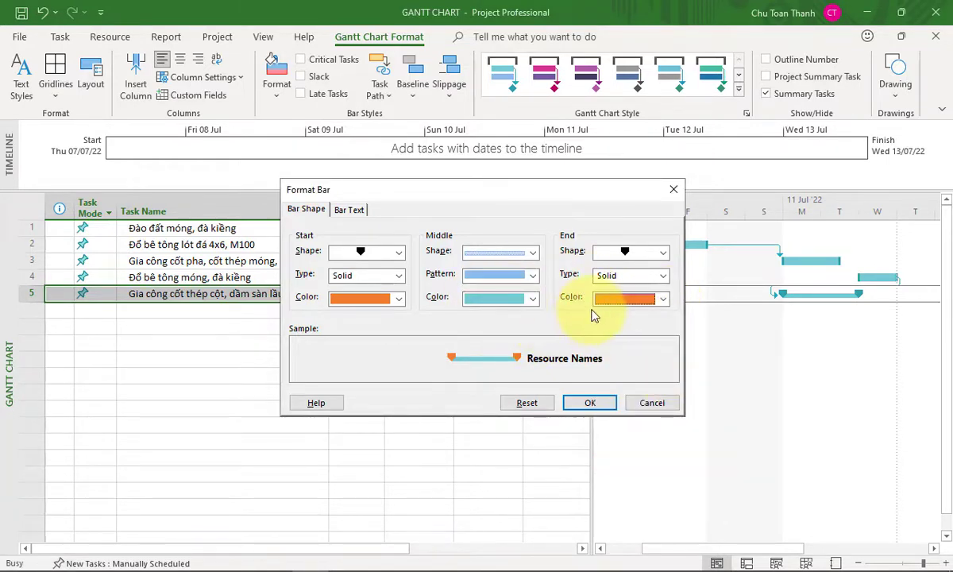
left_click(533, 301)
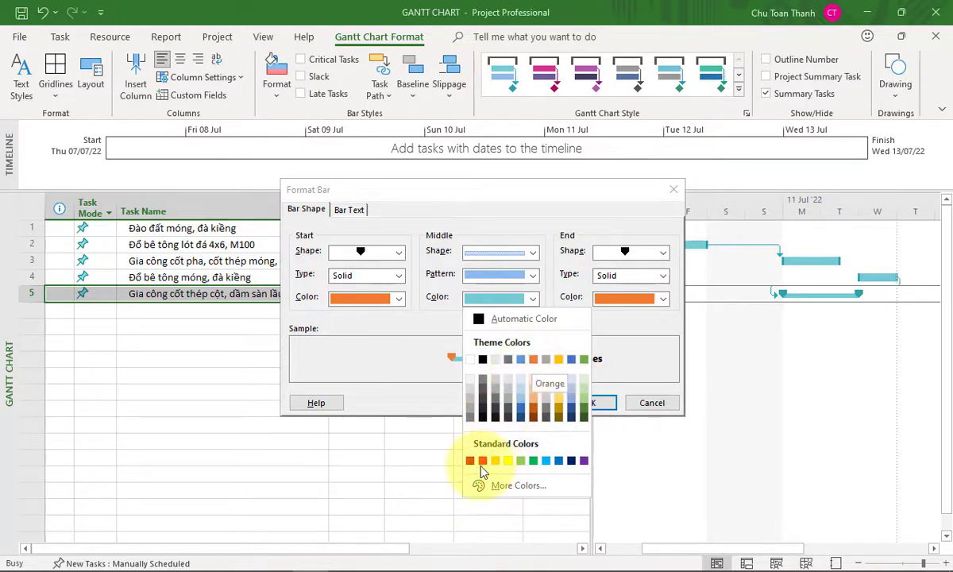
left_click(532, 359)
- Change the start and end shape colors of task 5's bar to standard red
left_click(394, 299)
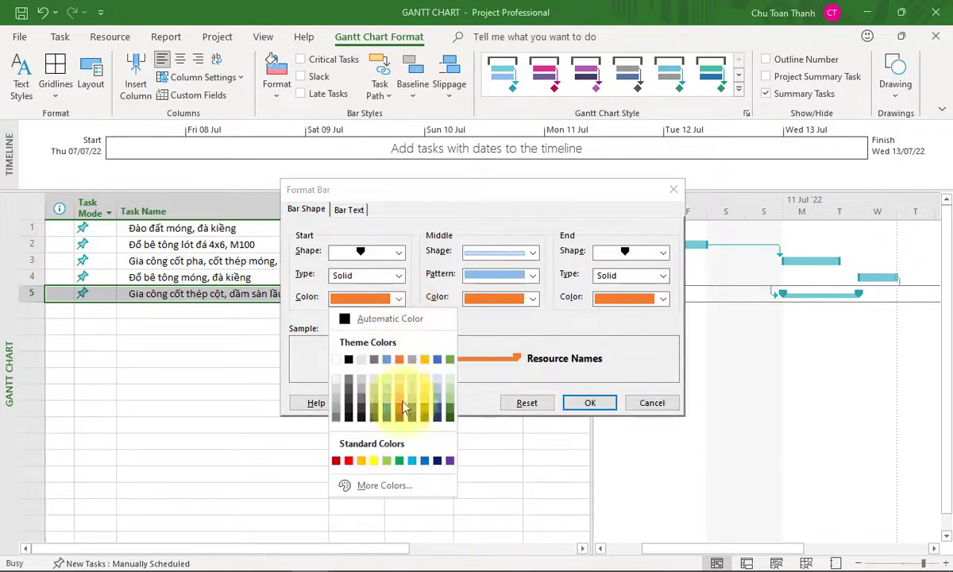
left_click(348, 461)
left_click(661, 299)
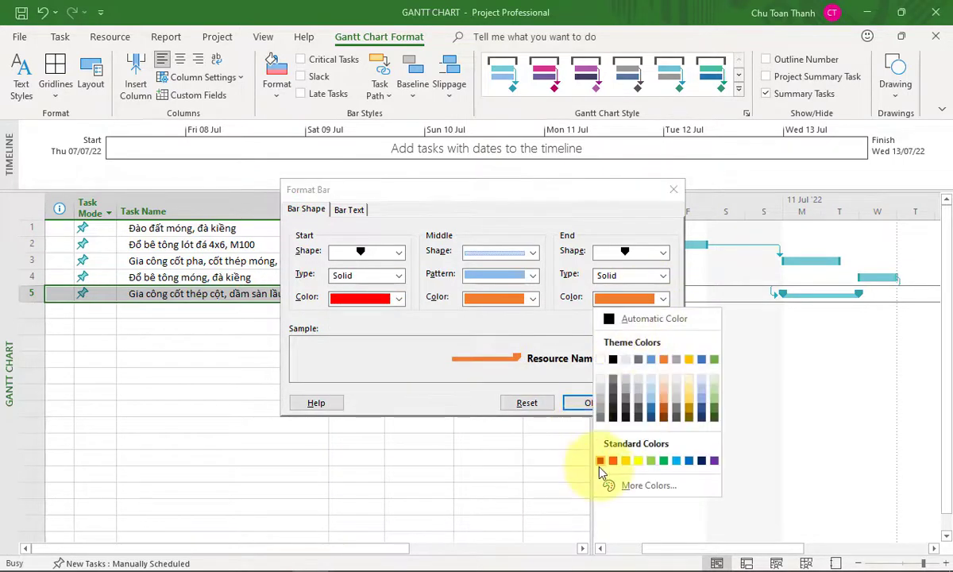
left_click(613, 461)
- Try a light dotted pattern on the bar's middle section and restore the solid pattern
left_click(533, 275)
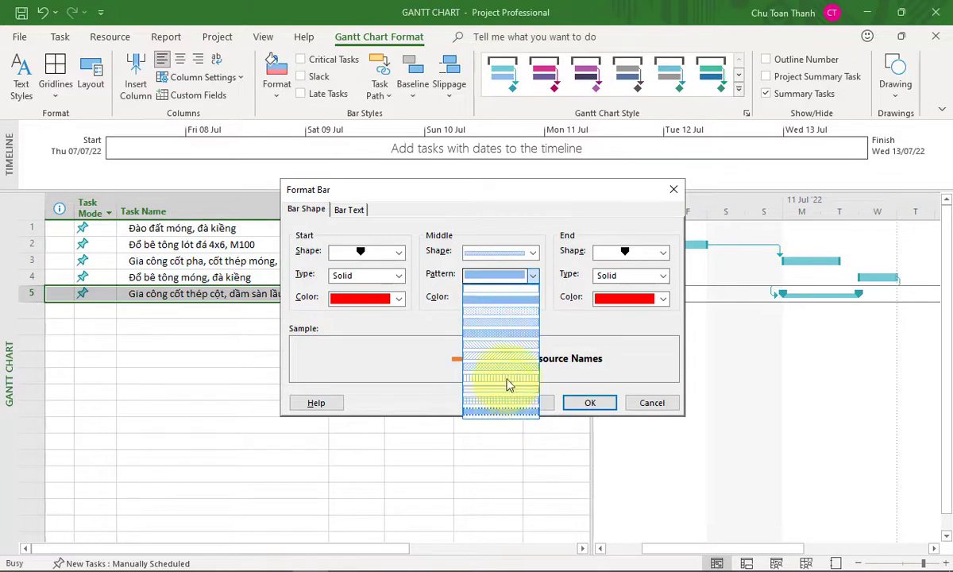
left_click(496, 320)
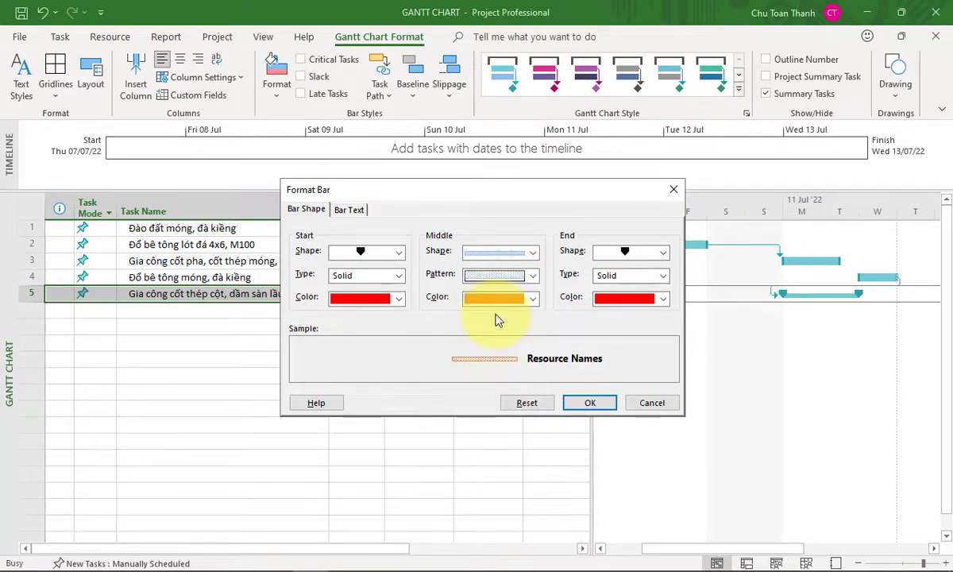
left_click(532, 276)
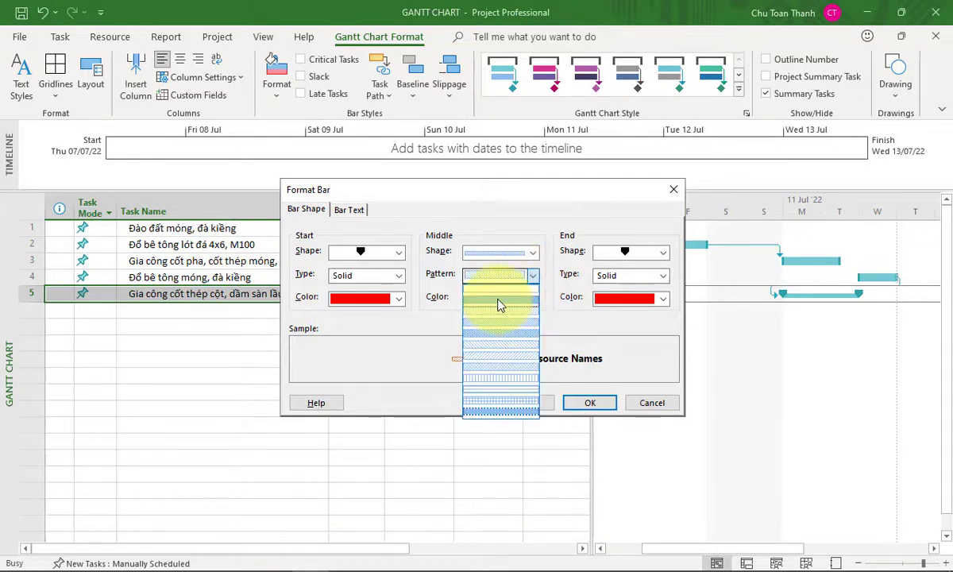
left_click(501, 306)
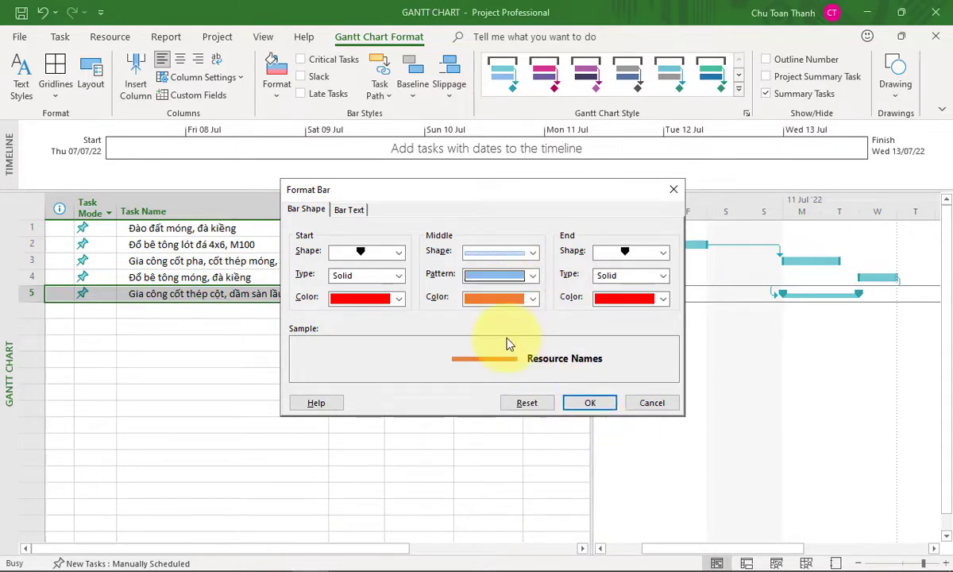
- Set both the start and end shapes of task 5's bar to the upward-pointing pentagon
left_click(398, 254)
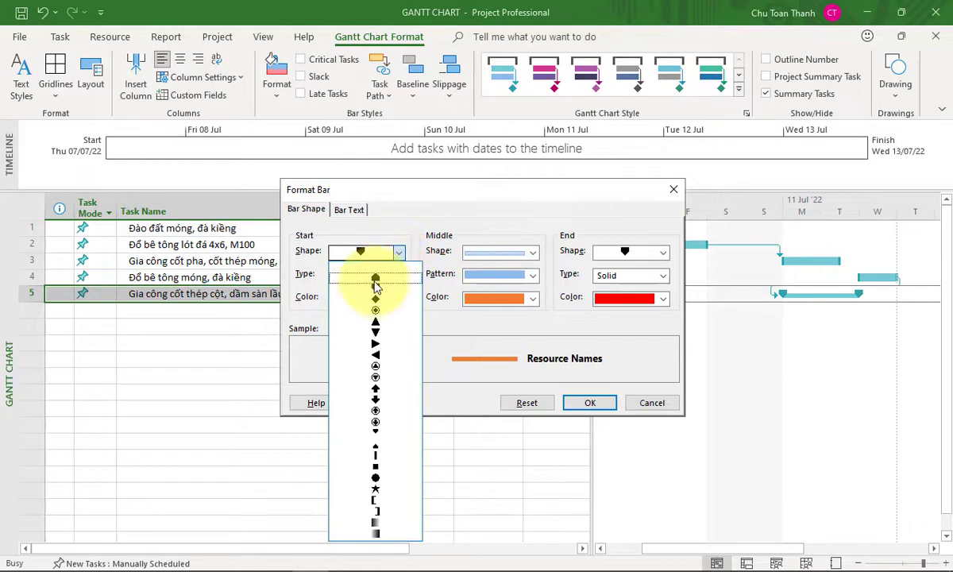
left_click(375, 276)
left_click(392, 255)
left_click(376, 277)
left_click(663, 253)
left_click(643, 280)
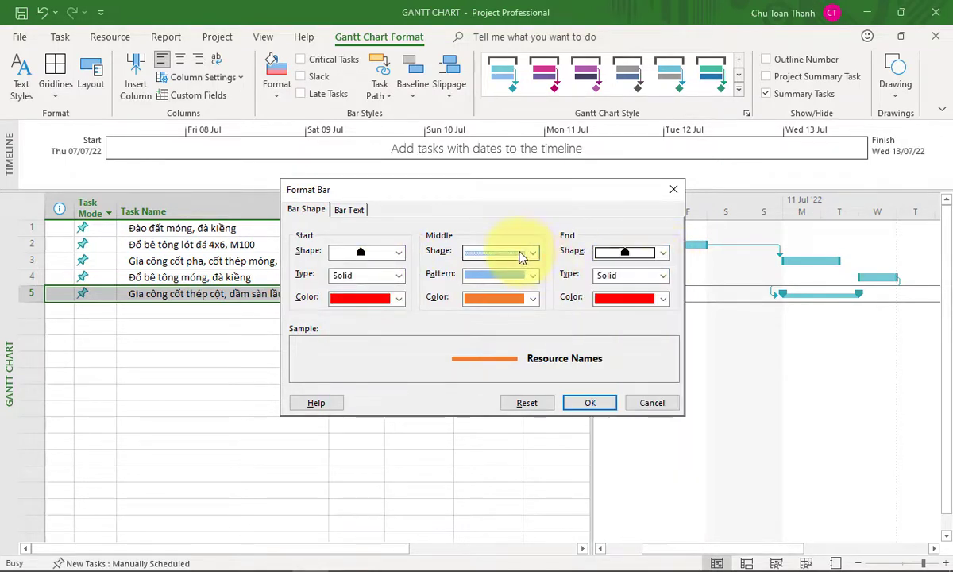
- Set the bar's middle shape to the upper half-height bar and apply the formatting to task 5
left_click(476, 252)
left_click(500, 295)
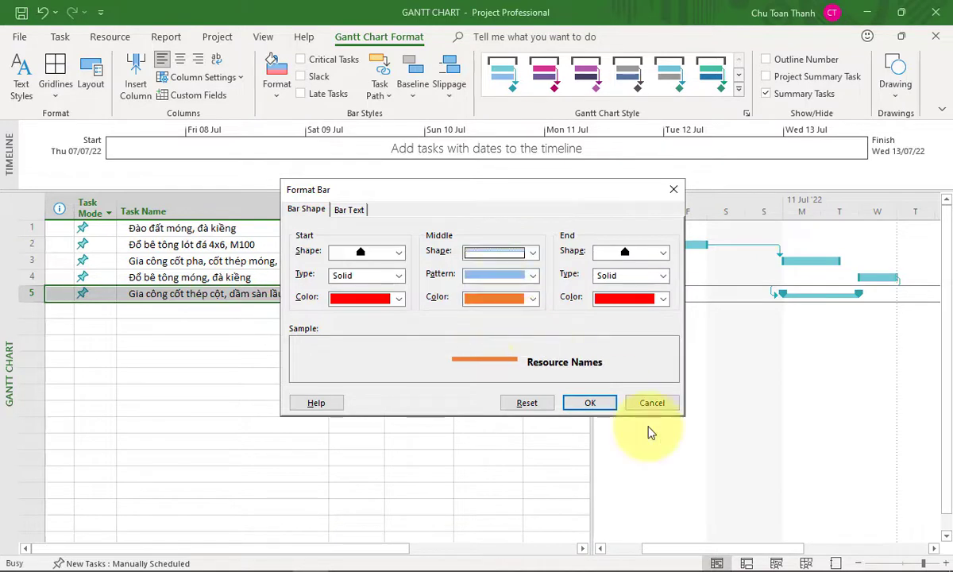
left_click(590, 405)
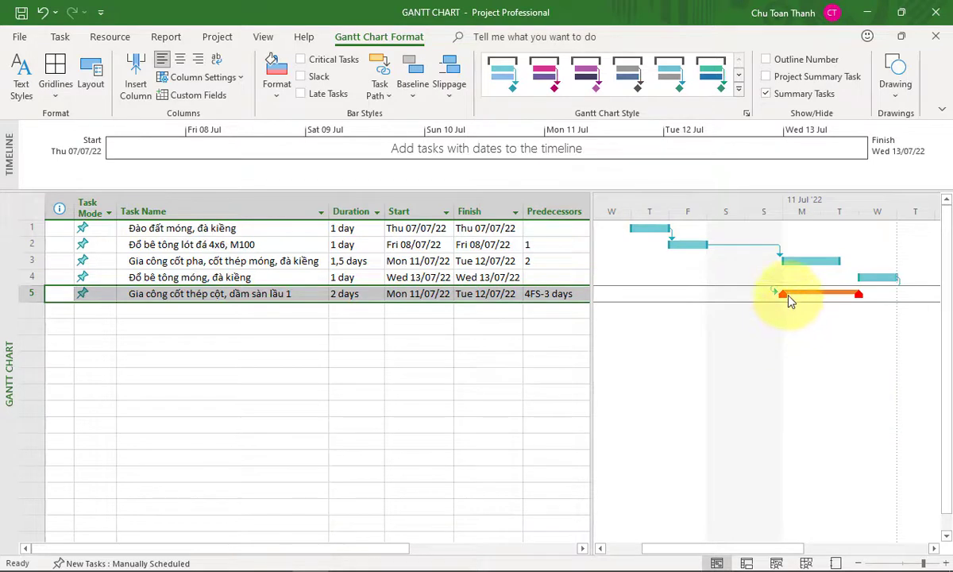
left_click(307, 334)
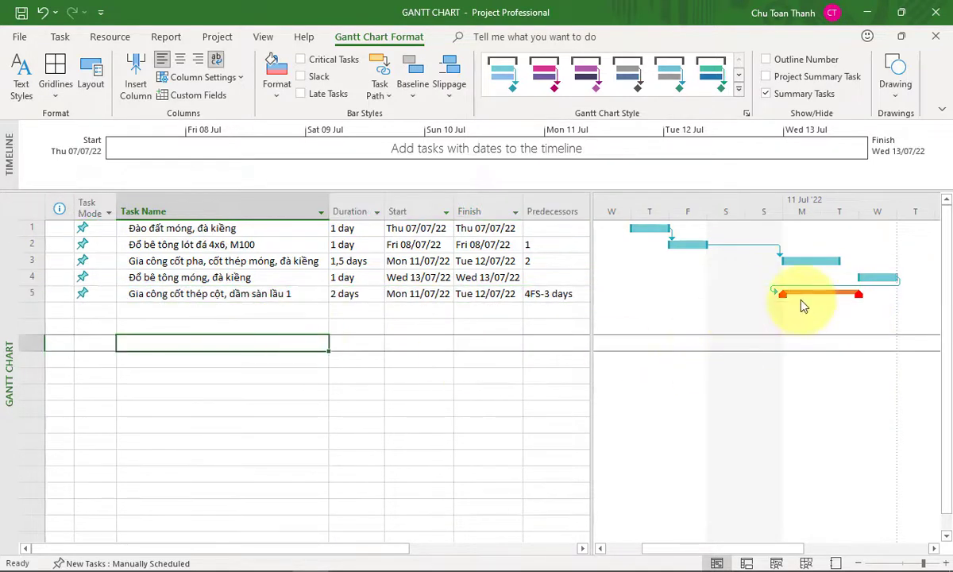
left_click(230, 293)
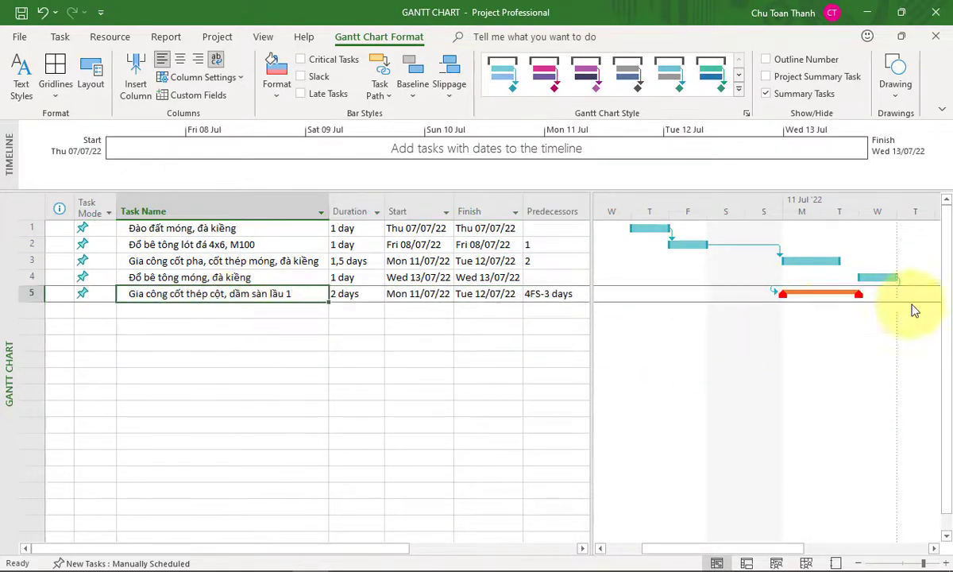
left_click(192, 321)
left_click(179, 371)
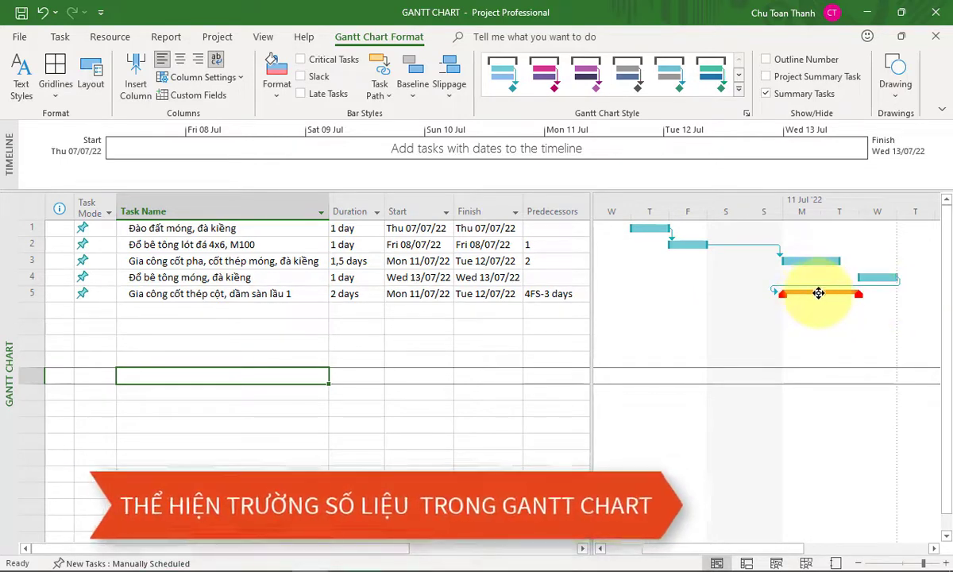
mouse_move(818, 294)
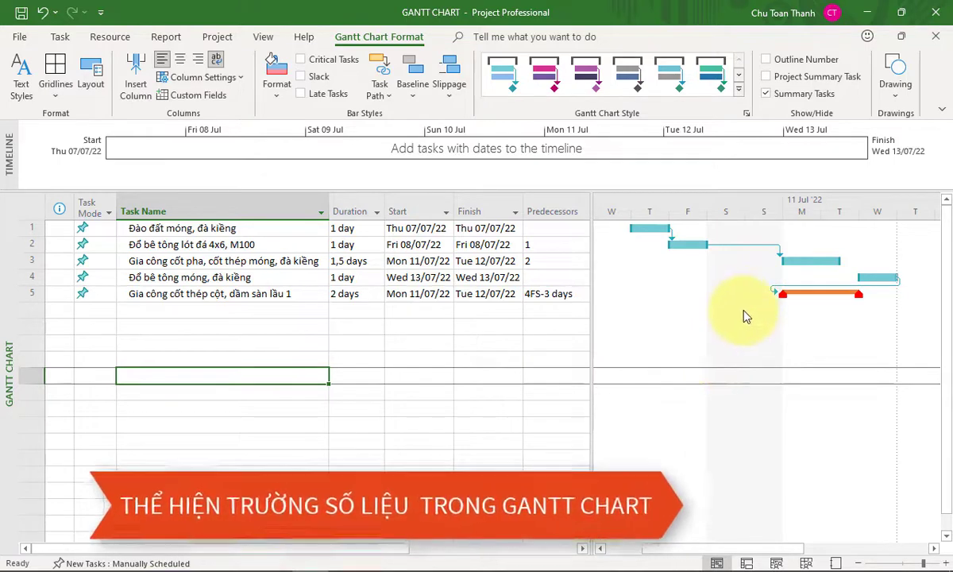
right_click(816, 294)
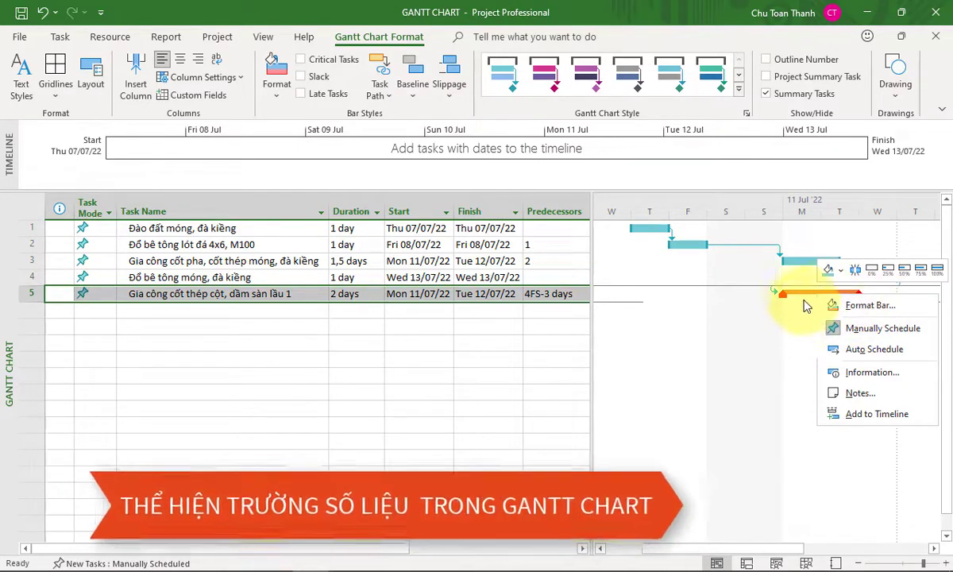
left_click(798, 328)
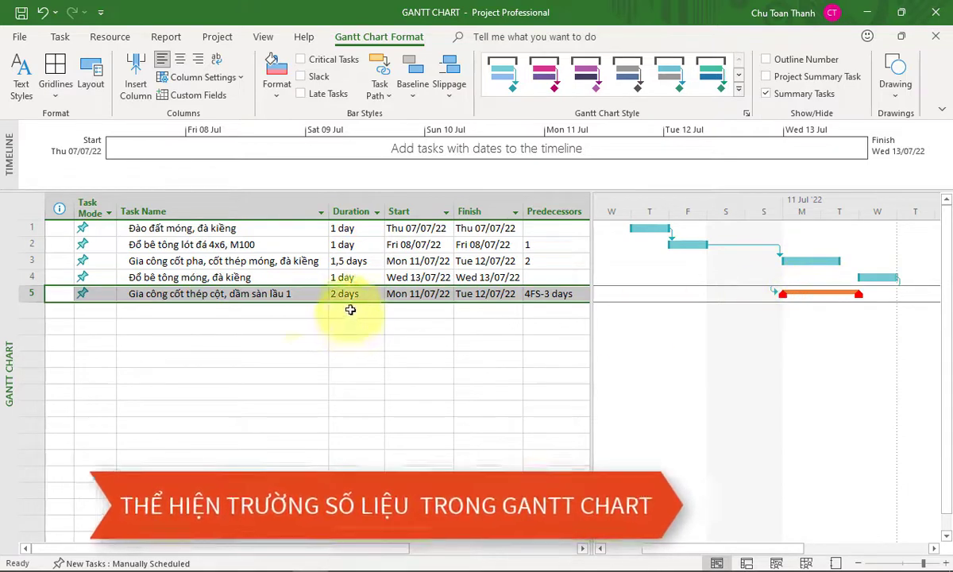
- Review the text settings of the Task bar type in the Bar Styles dialog and close it without changes
left_click(226, 260)
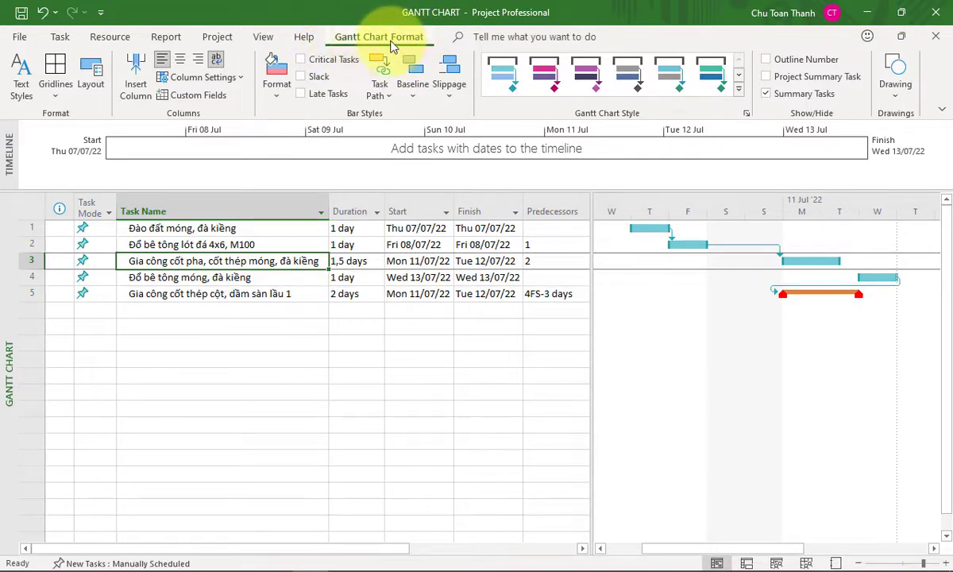
left_click(278, 101)
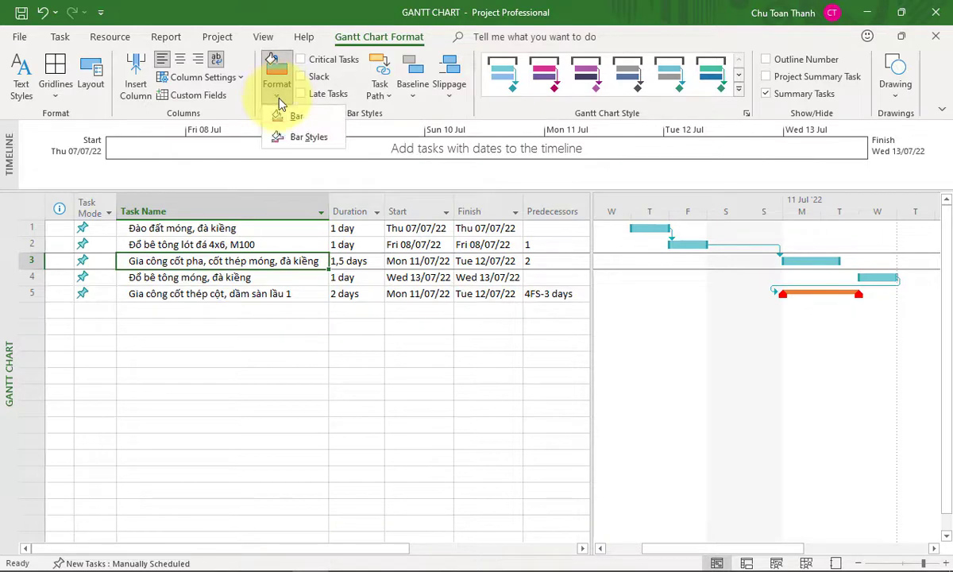
left_click(307, 138)
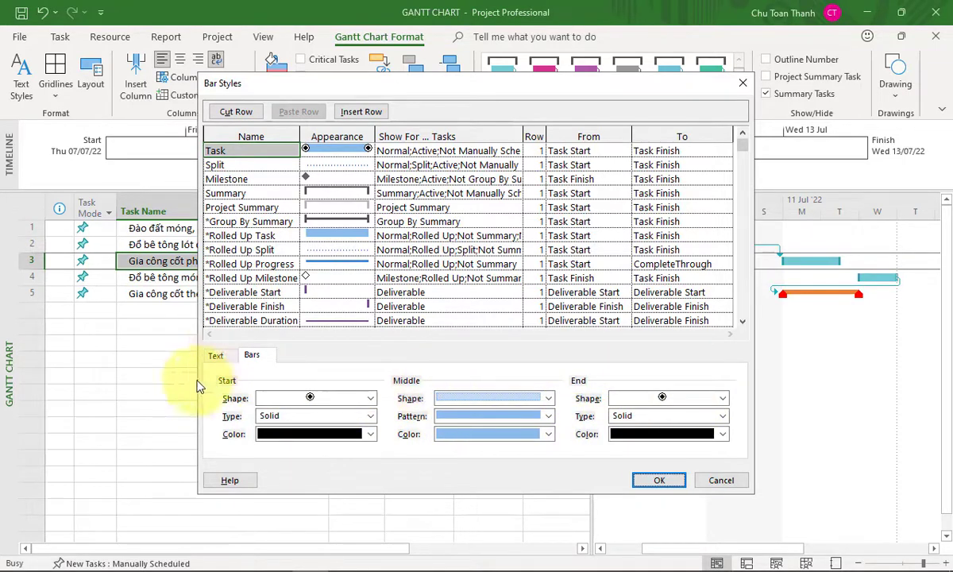
left_click(218, 355)
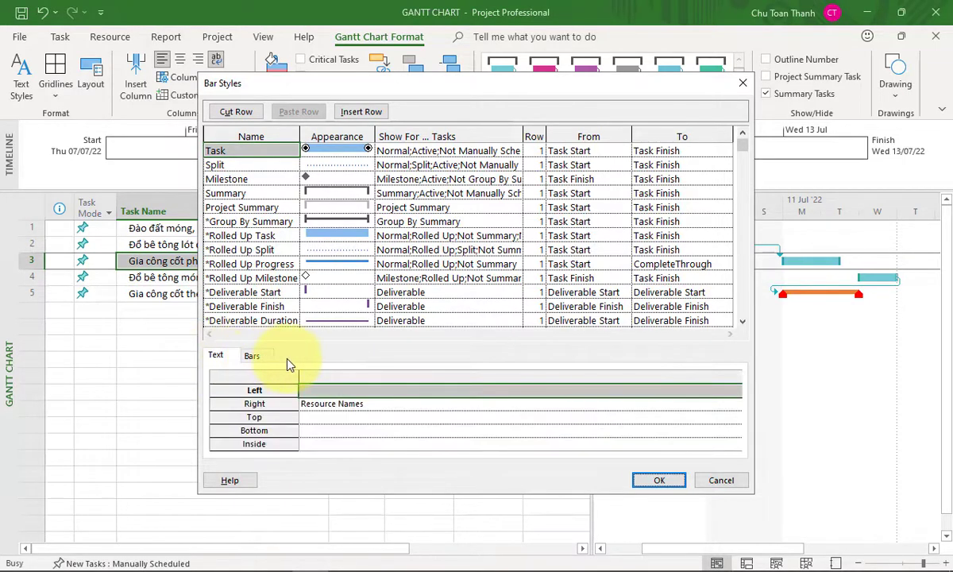
left_click(718, 481)
- View the Format Bar shape settings of task 3 and of task 5 without changing them
left_click(275, 92)
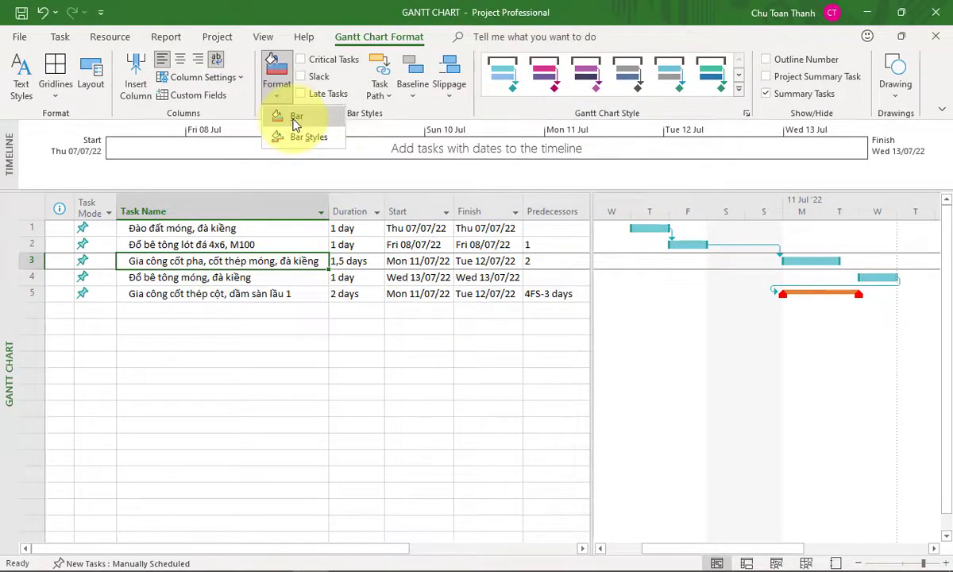
left_click(290, 116)
left_click_drag(370, 196, 362, 243)
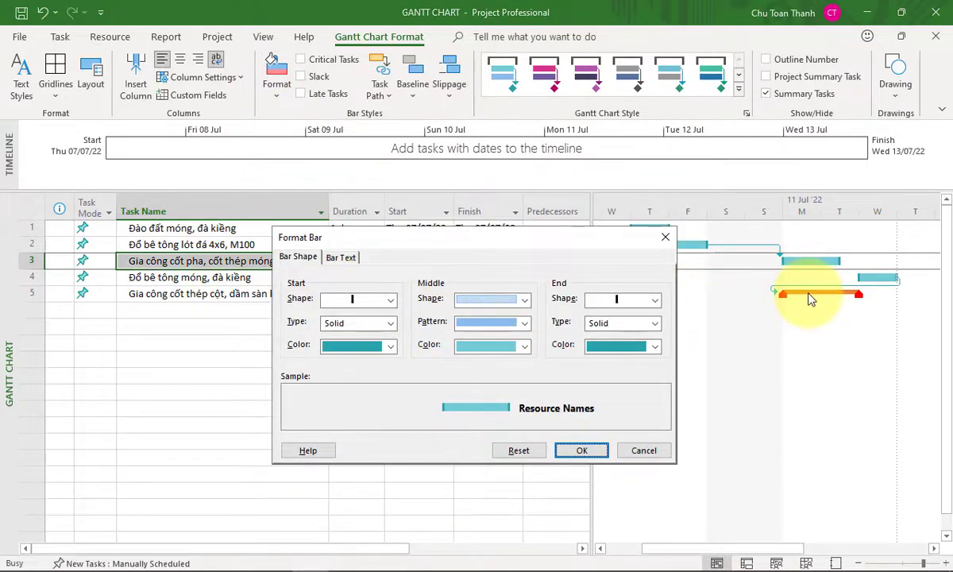
left_click(643, 451)
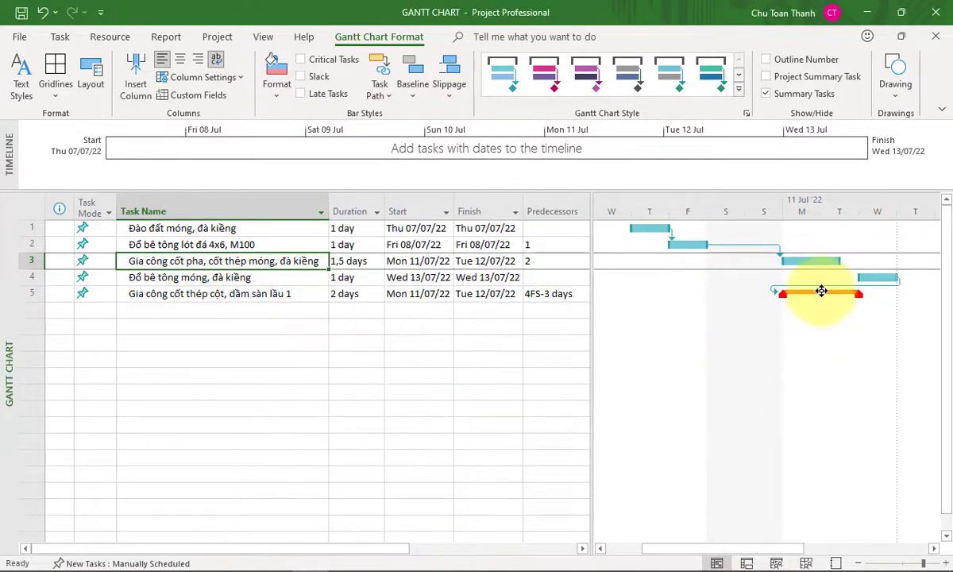
right_click(820, 292)
left_click(868, 307)
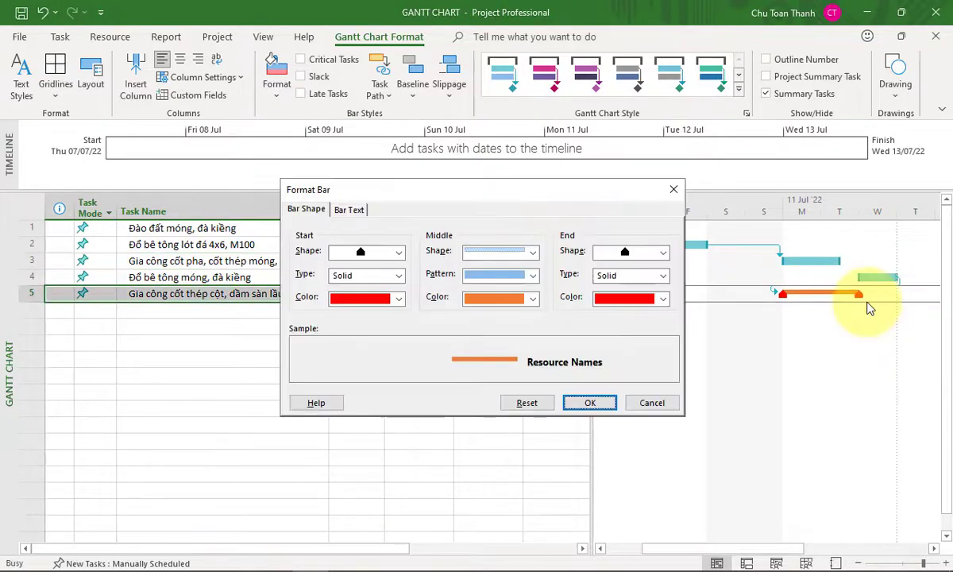
left_click(597, 402)
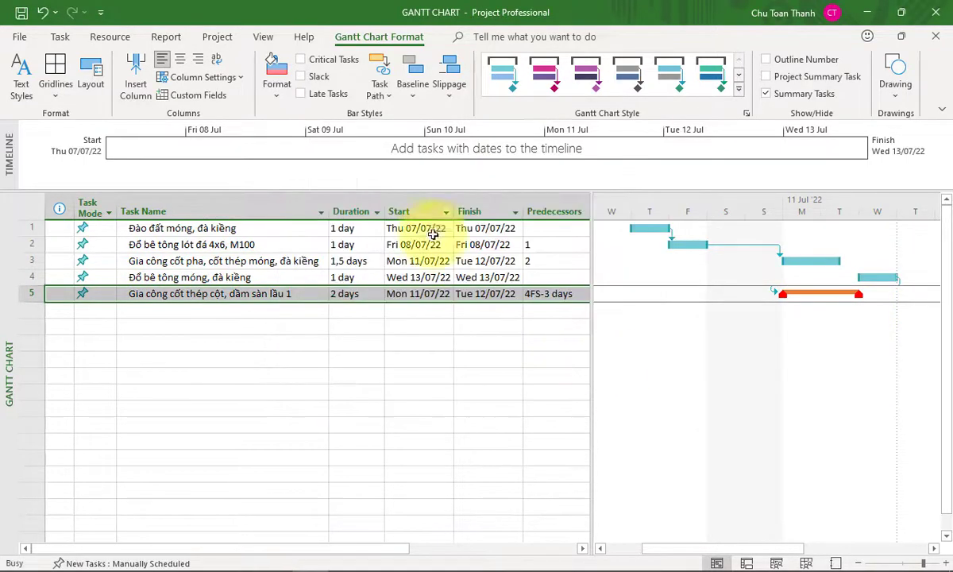
- Examine the bar text positions in task 5's Format Bar settings and close them without changes
left_click(280, 92)
left_click(297, 120)
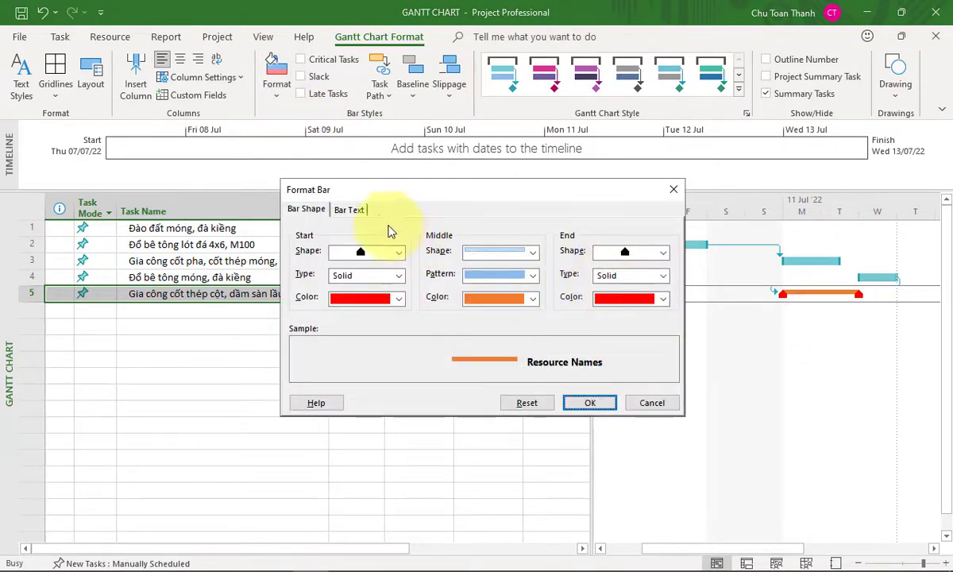
left_click(350, 210)
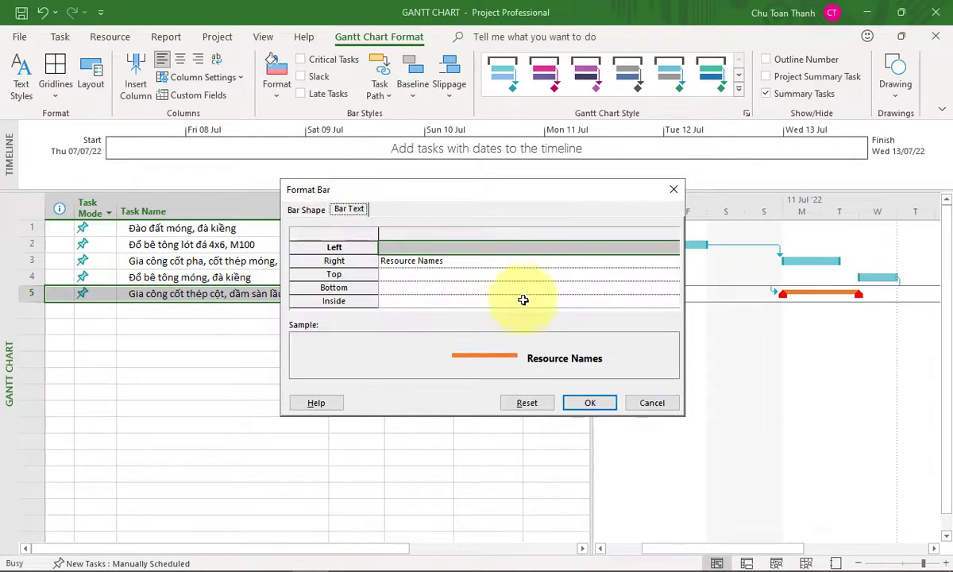
left_click(415, 249)
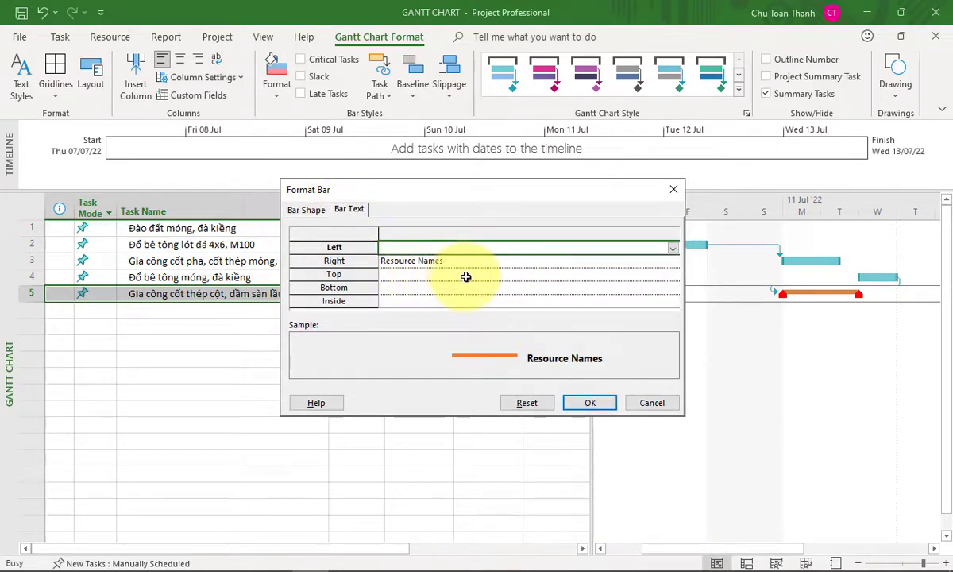
left_click_drag(427, 191, 443, 312)
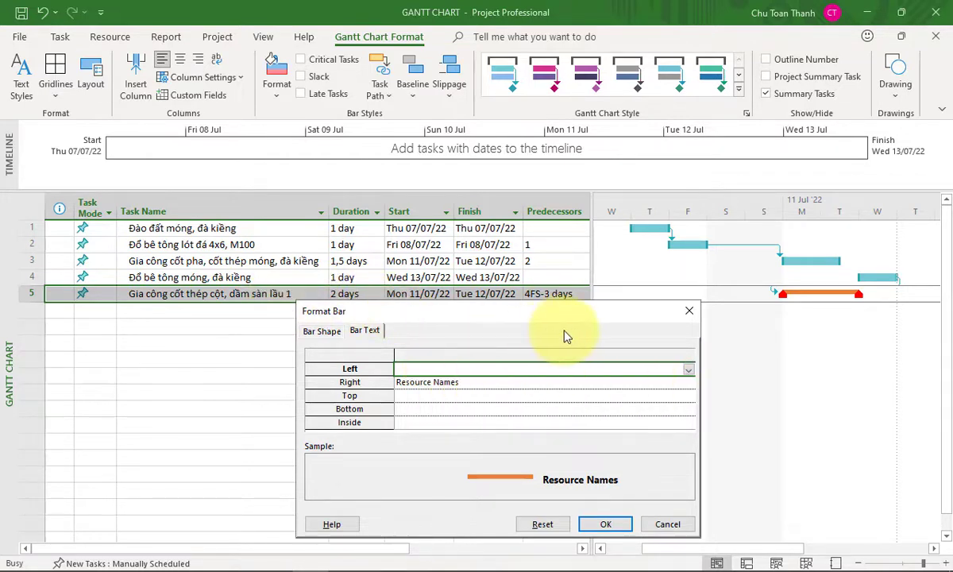
left_click(666, 523)
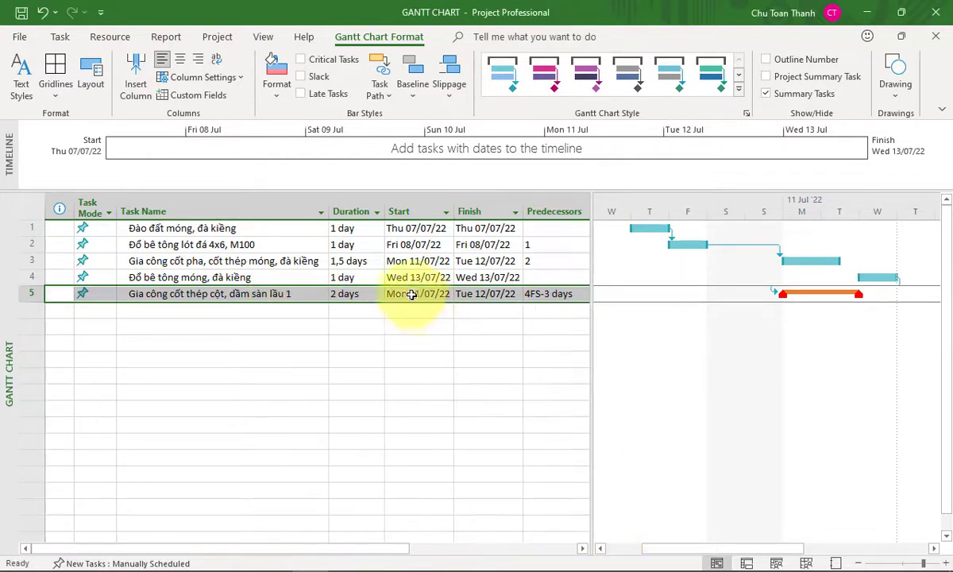
- Open the Format Bar text settings for task 3 and show the Start field to the left of its bar
left_click(256, 265)
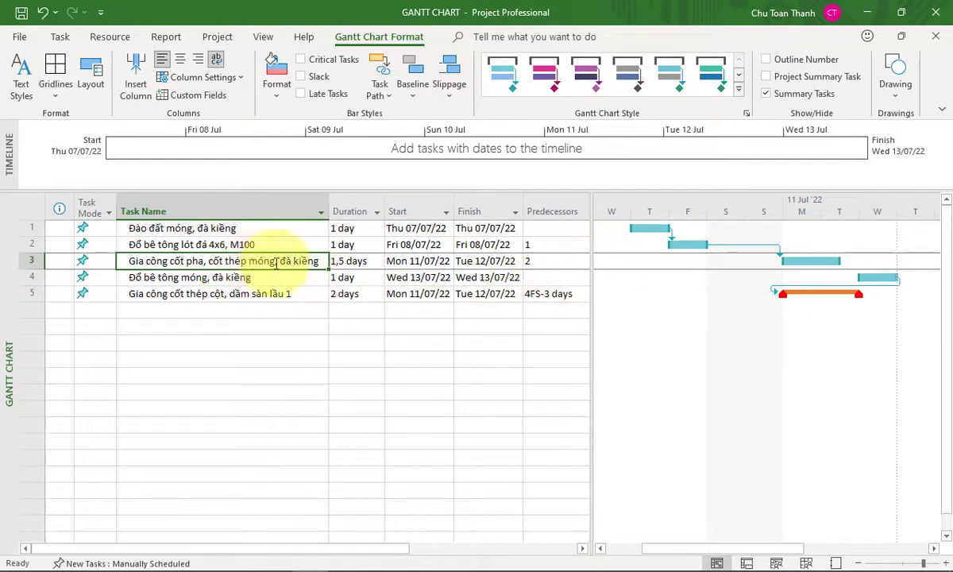
right_click(801, 265)
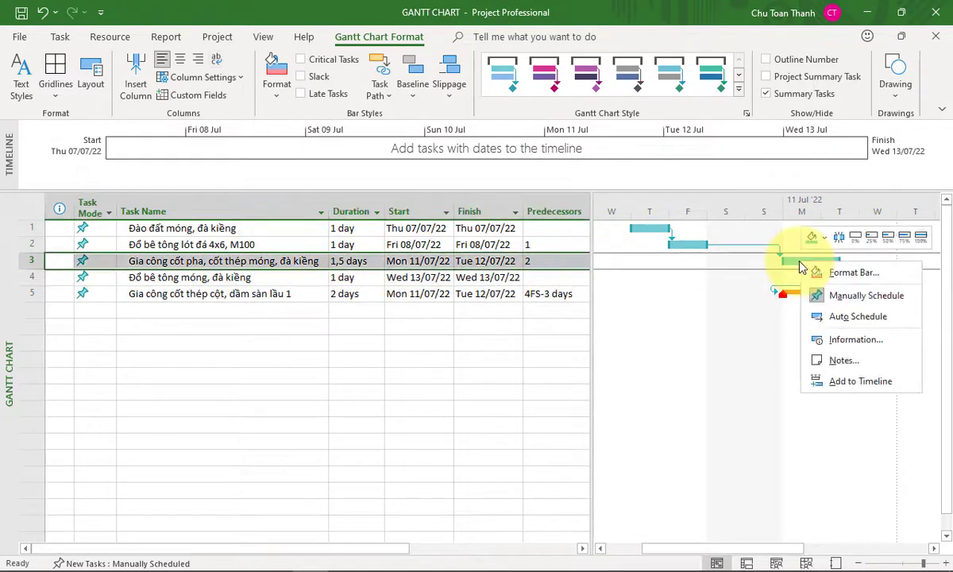
left_click(277, 93)
left_click(292, 117)
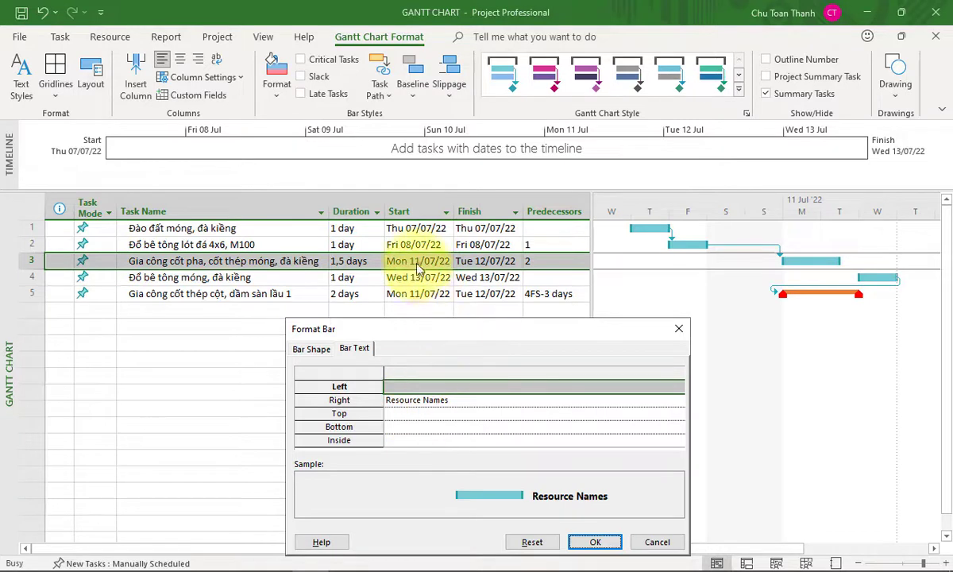
left_click(562, 386)
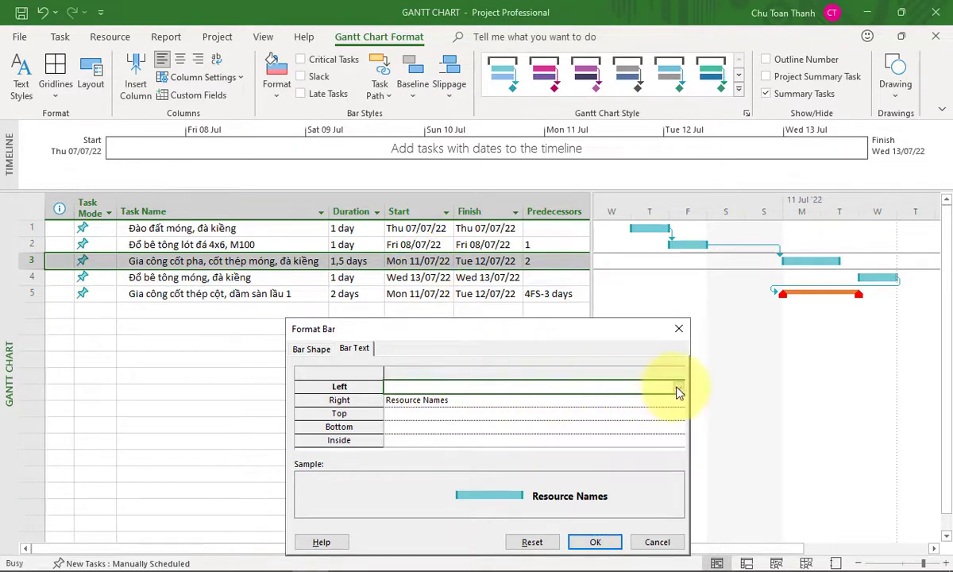
left_click(678, 389)
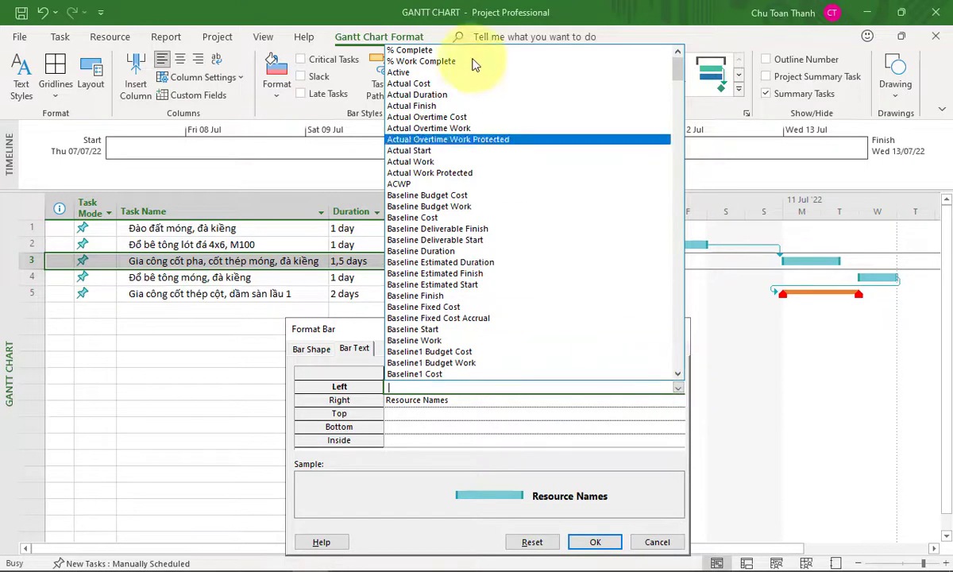
left_click_drag(679, 75, 689, 334)
left_click(407, 151)
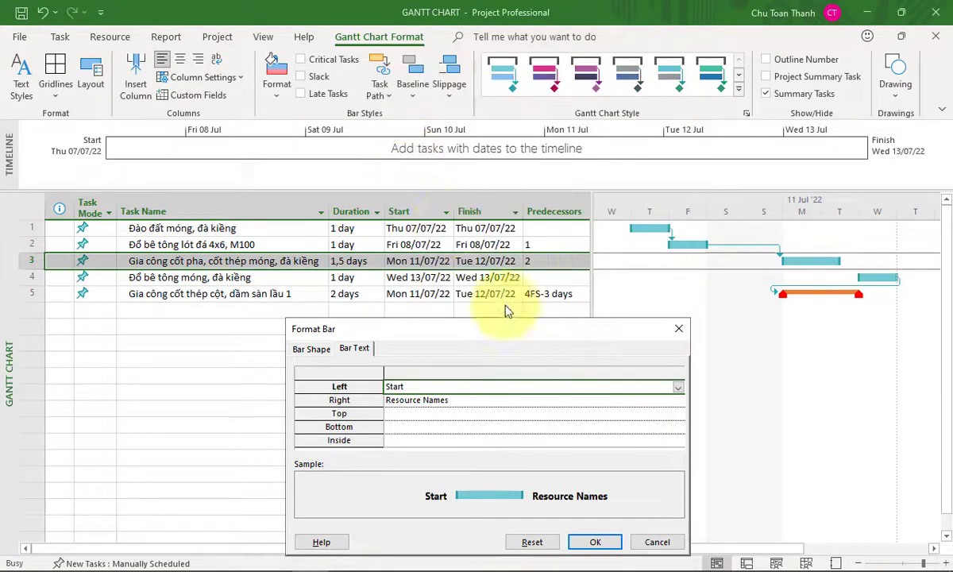
- Set the text to the right of task 3's bar to the Finish field
left_click(443, 400)
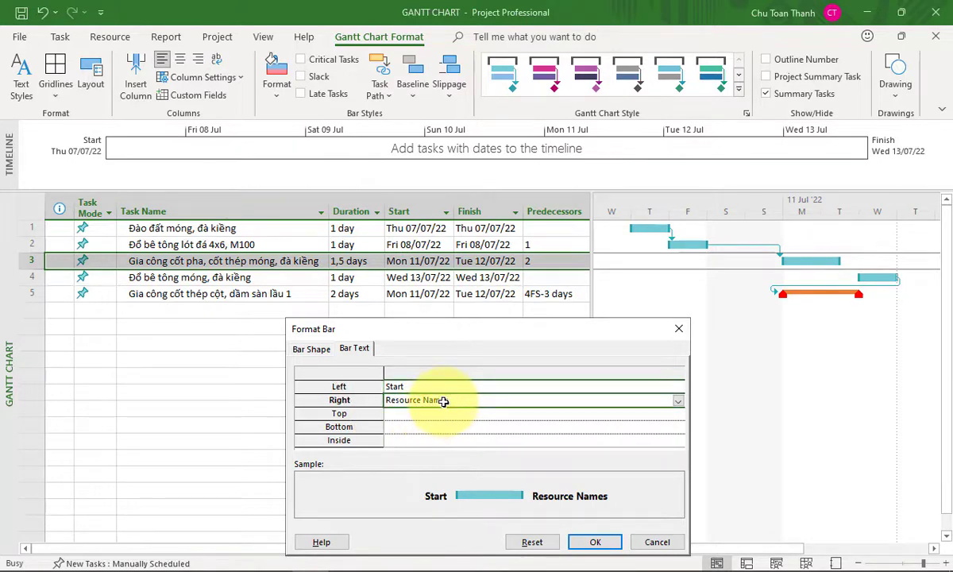
left_click(678, 403)
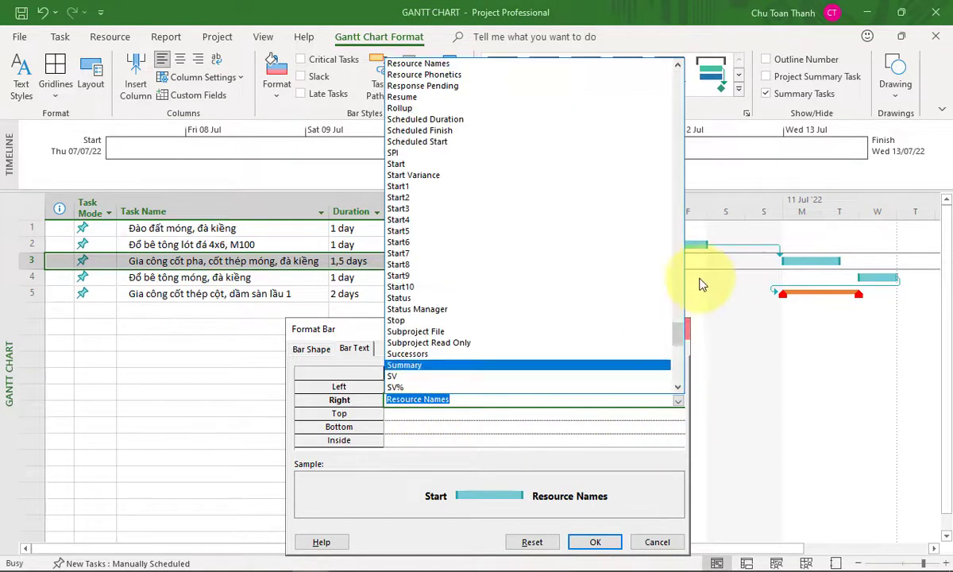
left_click_drag(677, 334, 709, 247)
left_click(407, 265)
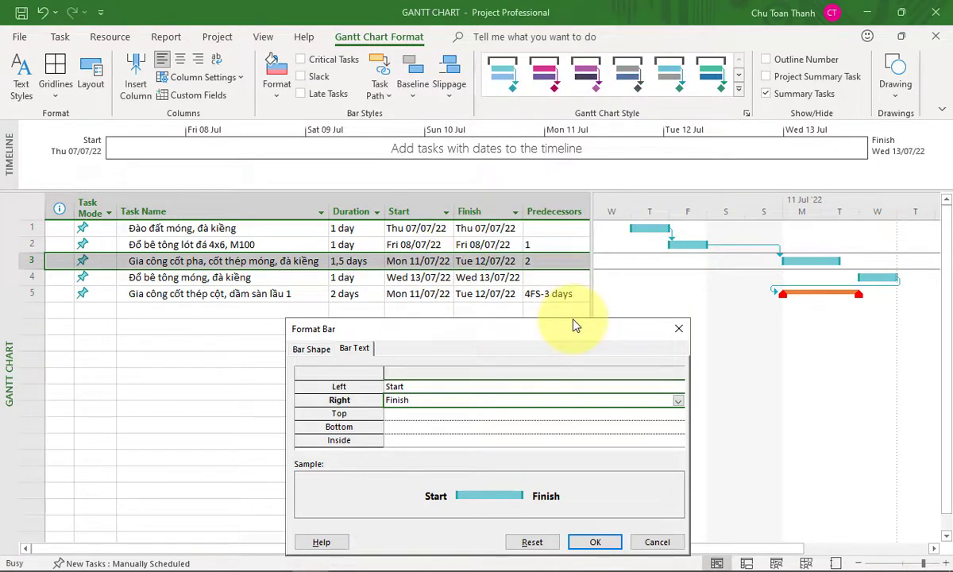
- Set the text above task 3's bar to the Duration field
left_click(415, 414)
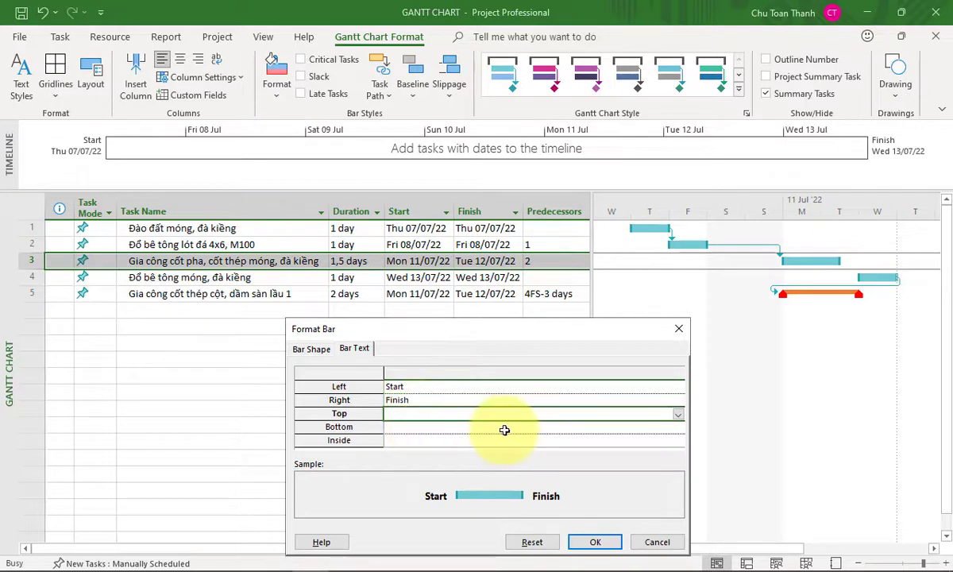
left_click(679, 415)
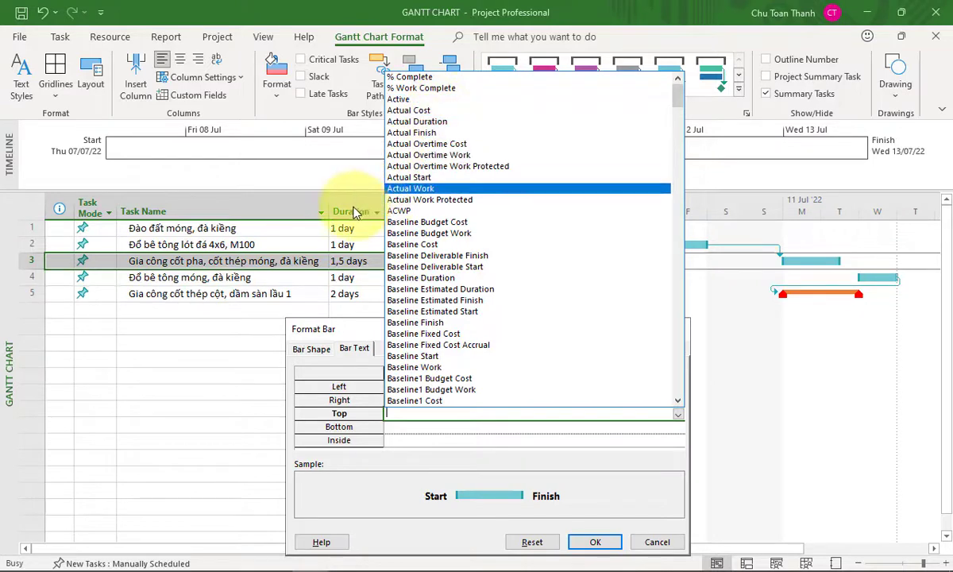
left_click_drag(677, 100, 673, 253)
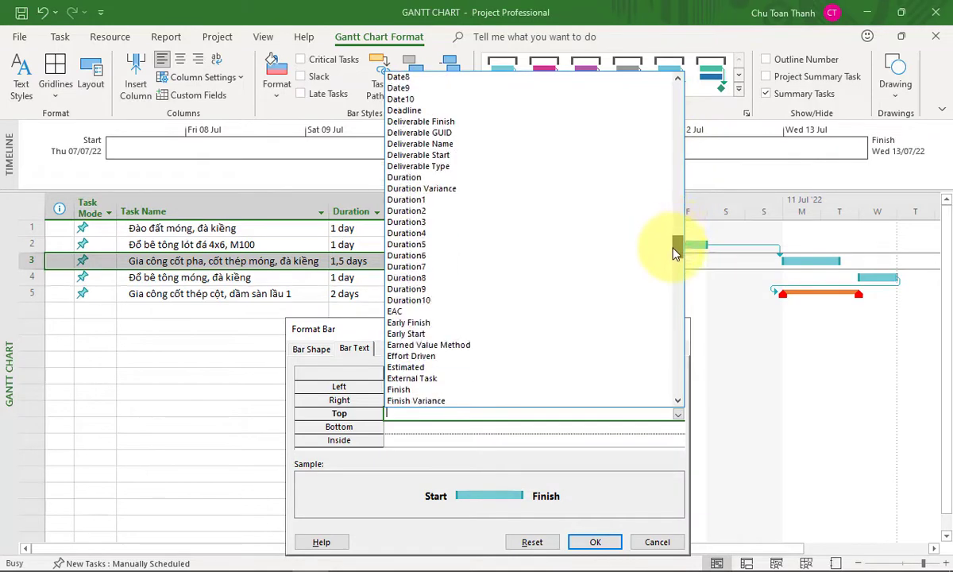
left_click(394, 177)
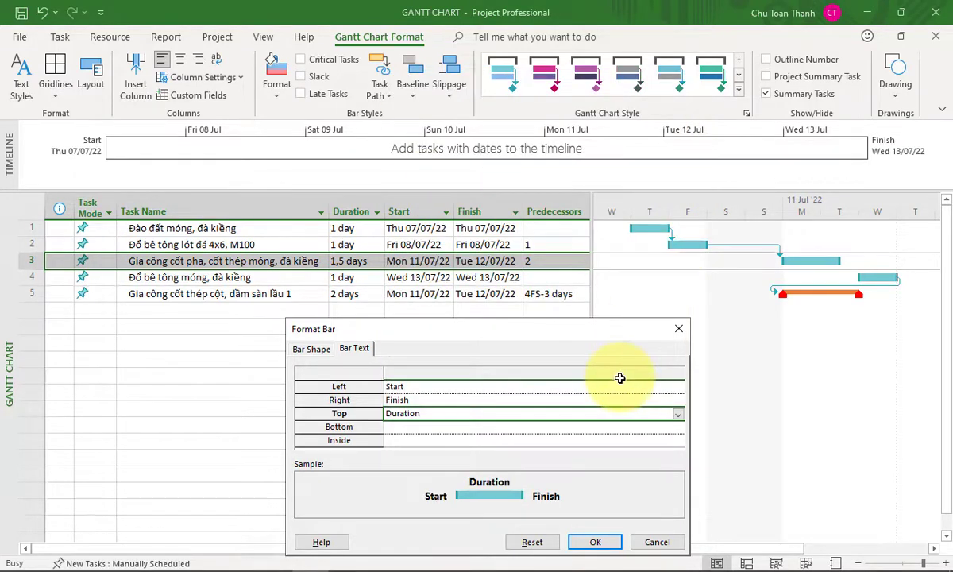
- Set the text below task 3's bar to the Task Summary Name field and apply the bar text settings
left_click(406, 429)
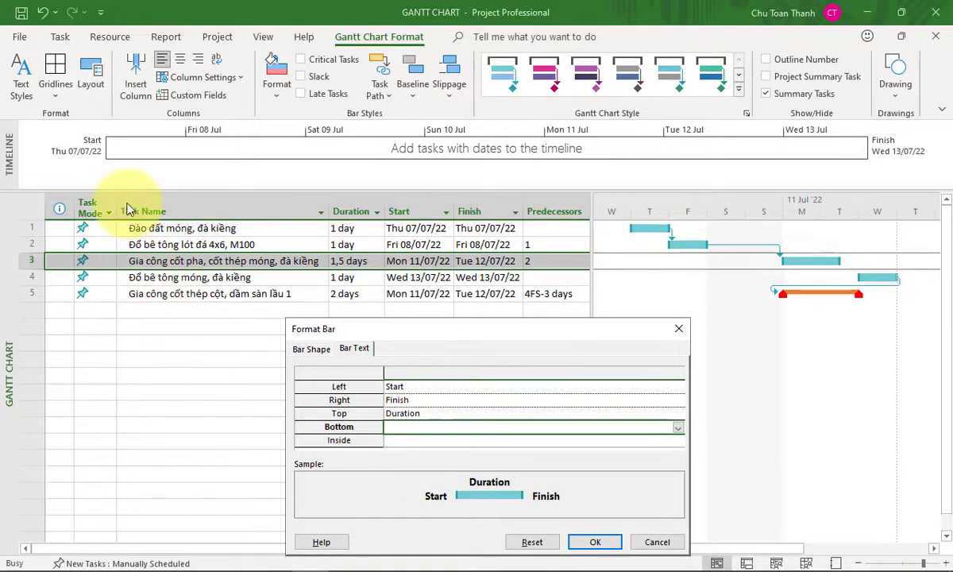
left_click(679, 430)
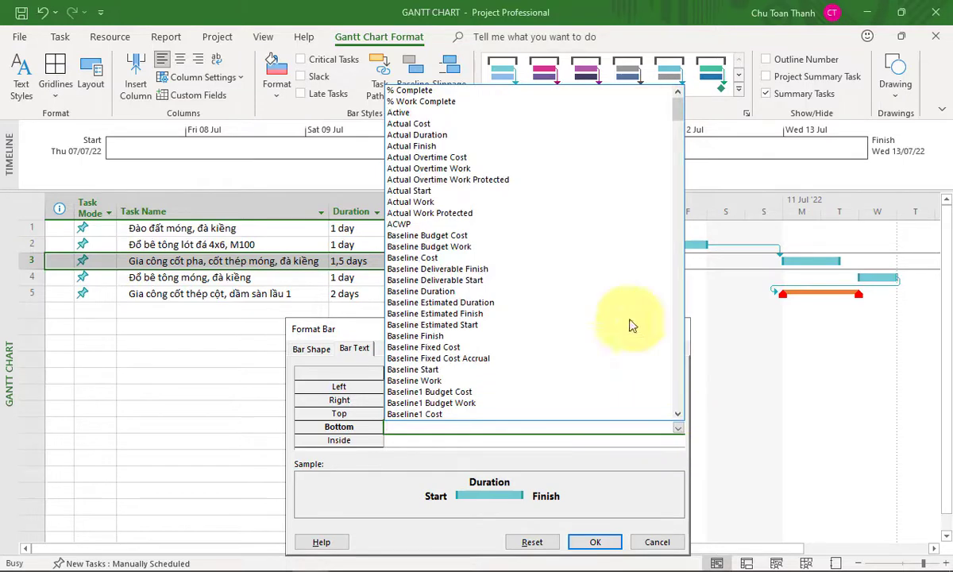
scroll(678, 137, "down", 7)
left_click_drag(679, 142, 671, 289)
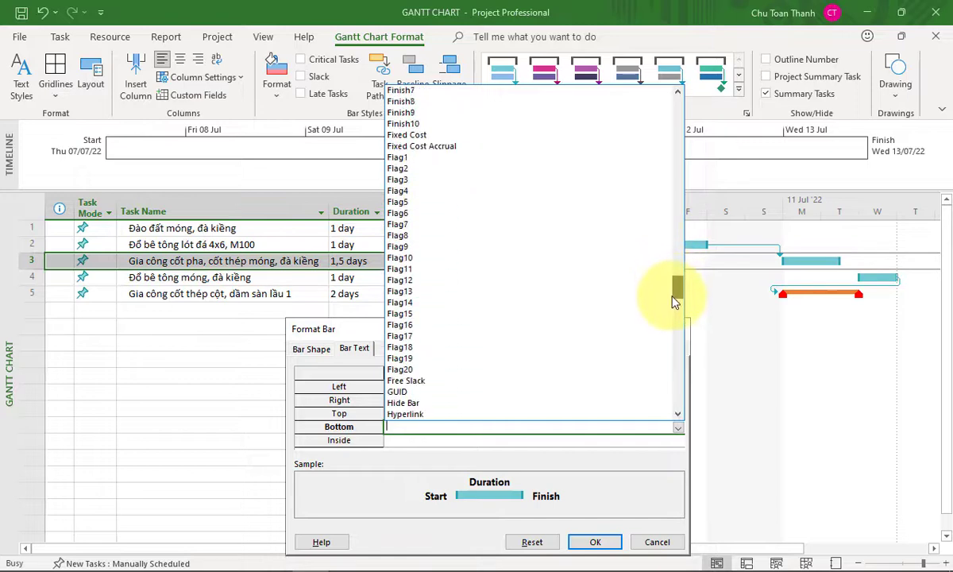
left_click_drag(675, 343, 670, 389)
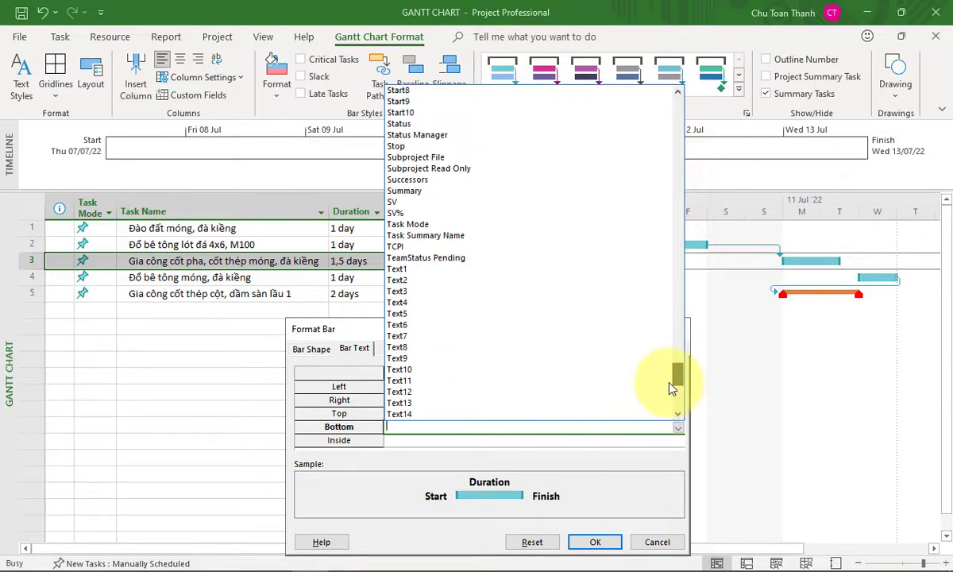
mouse_move(671, 384)
left_mouse_down()
mouse_move(673, 377)
mouse_move(673, 409)
mouse_move(666, 215)
mouse_move(677, 382)
left_mouse_up()
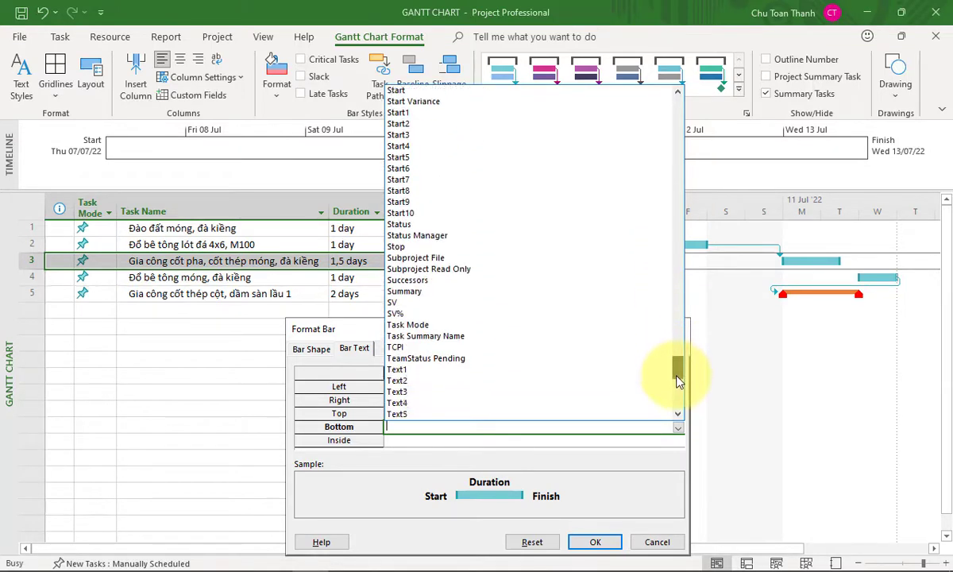
left_click(449, 338)
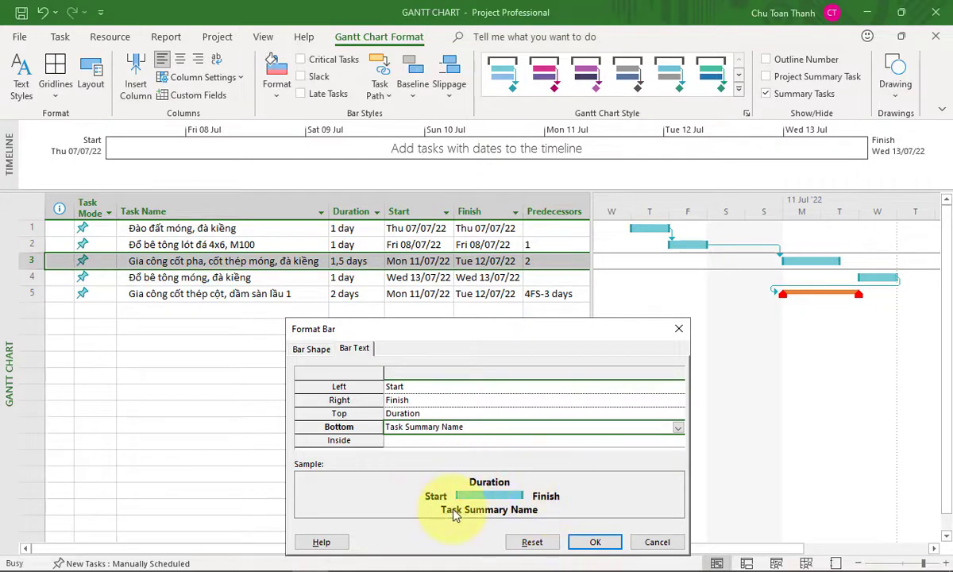
left_click(591, 545)
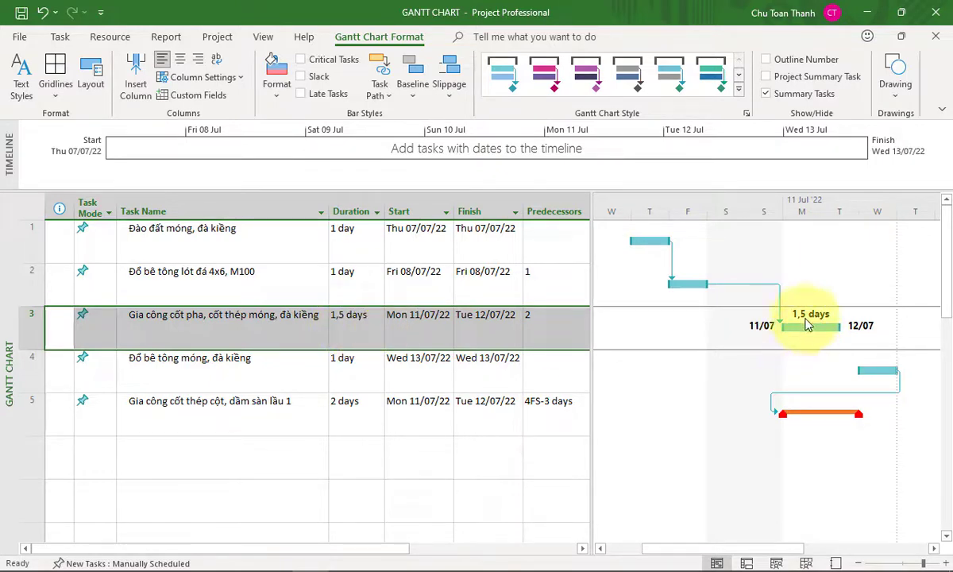
scroll(947, 320, "down", 1)
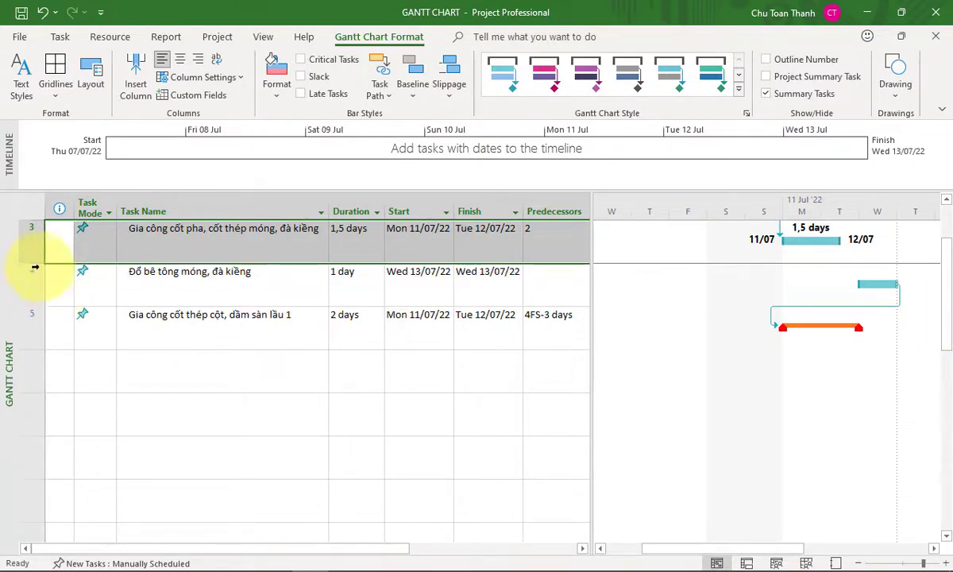
left_click(364, 383)
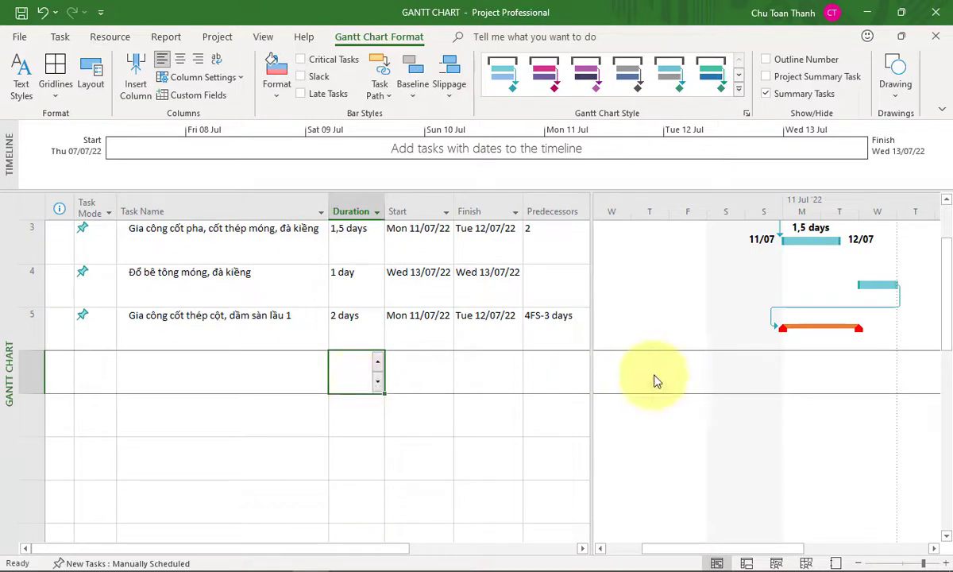
scroll(730, 366, "up", 1)
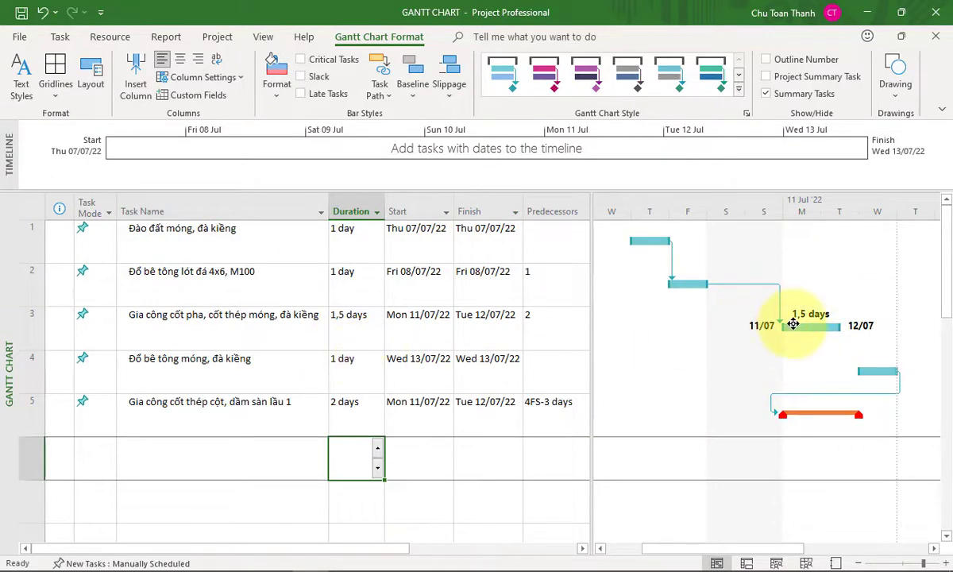
- Reopen task 3's Format Bar settings and change the text below its bar to the Resource Names field
left_click(805, 323)
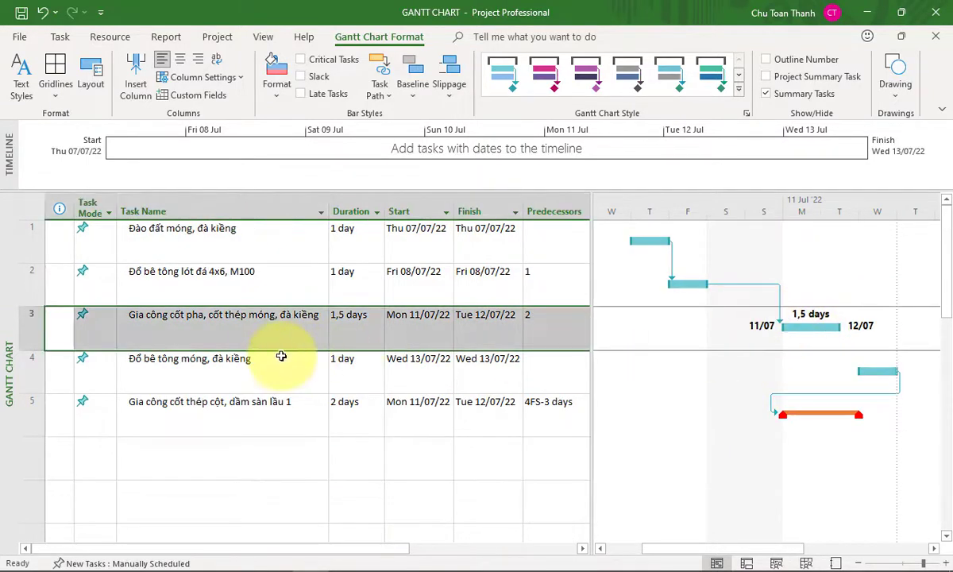
right_click(812, 323)
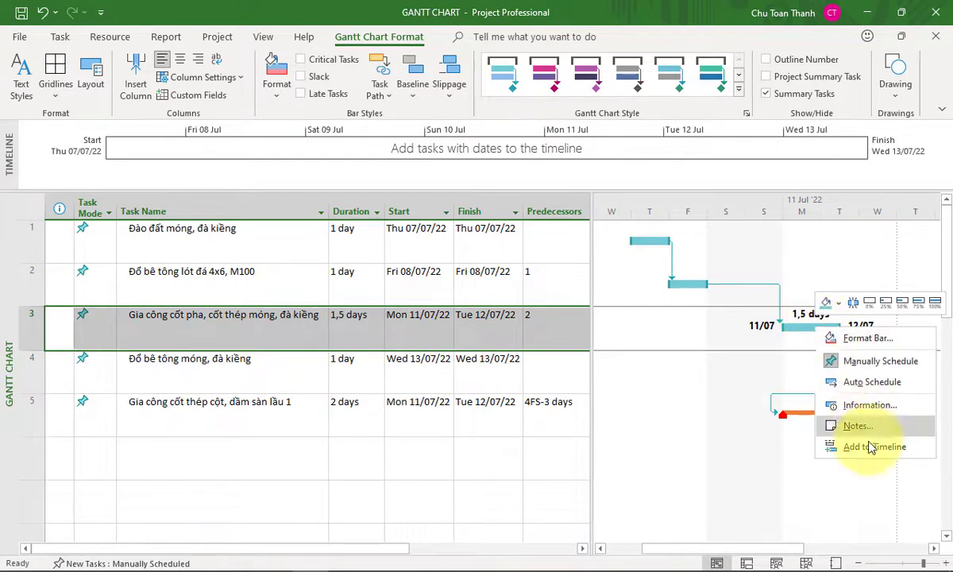
left_click(861, 344)
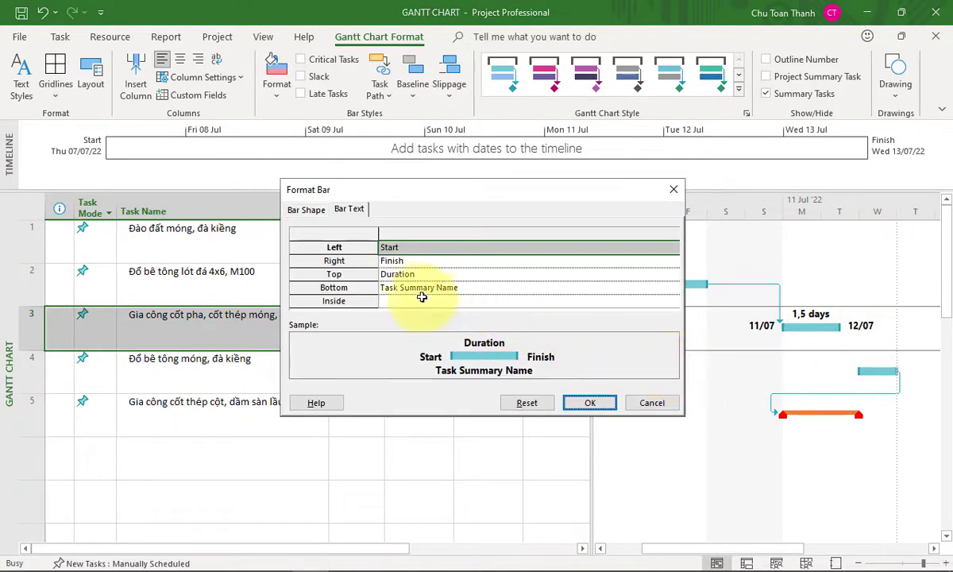
left_click(422, 290)
left_click(671, 287)
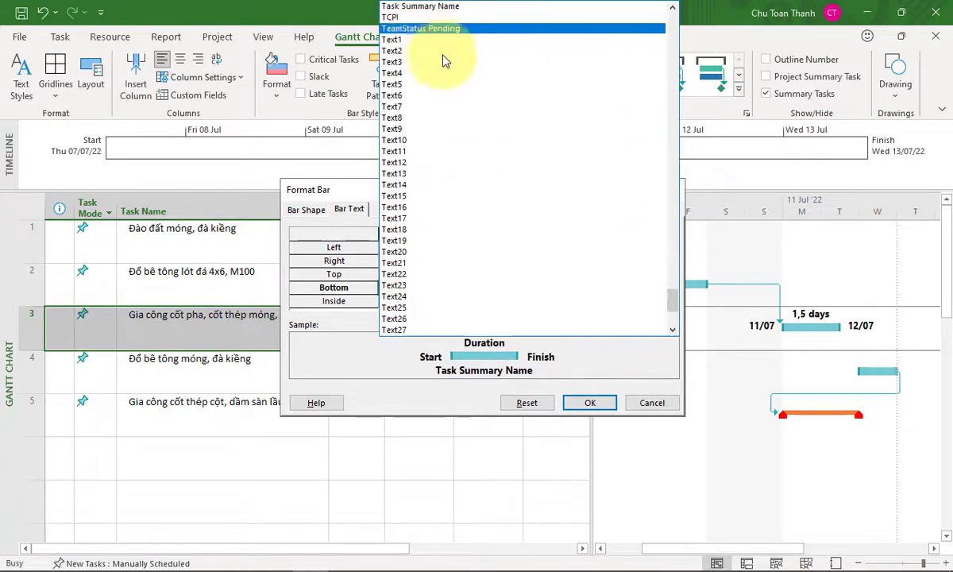
left_click_drag(674, 300, 671, 285)
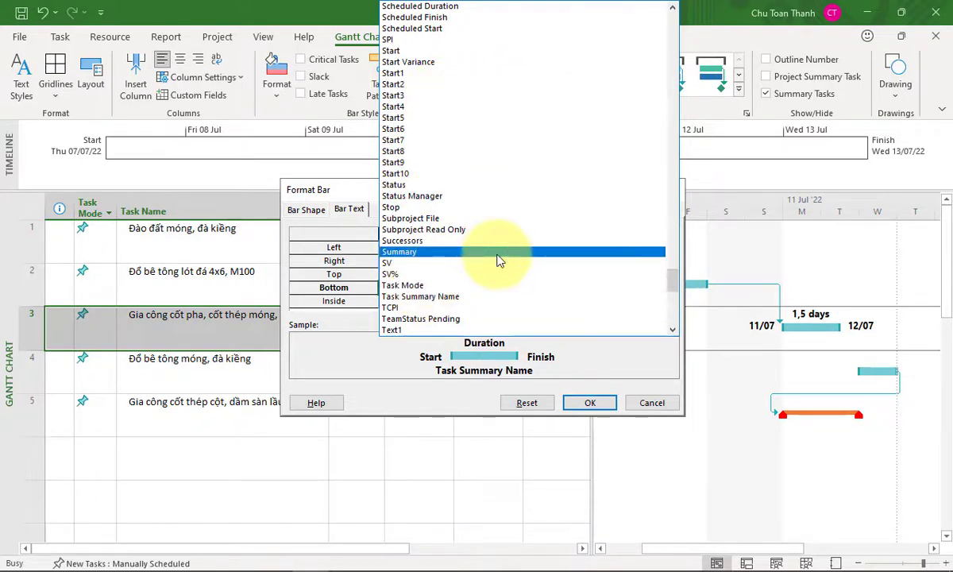
scroll(487, 258, "down", 2)
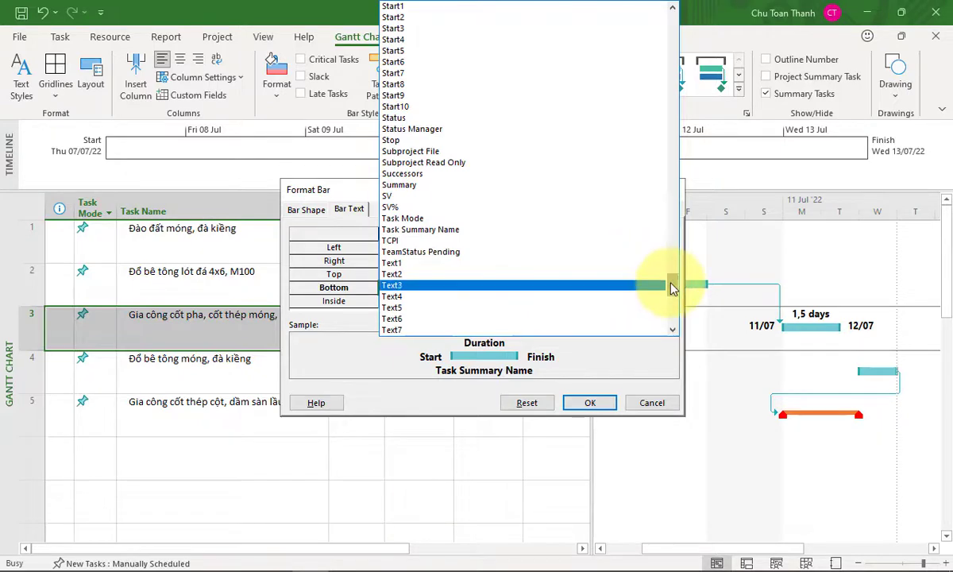
left_click_drag(671, 287, 671, 284)
left_click_drag(670, 276, 654, 259)
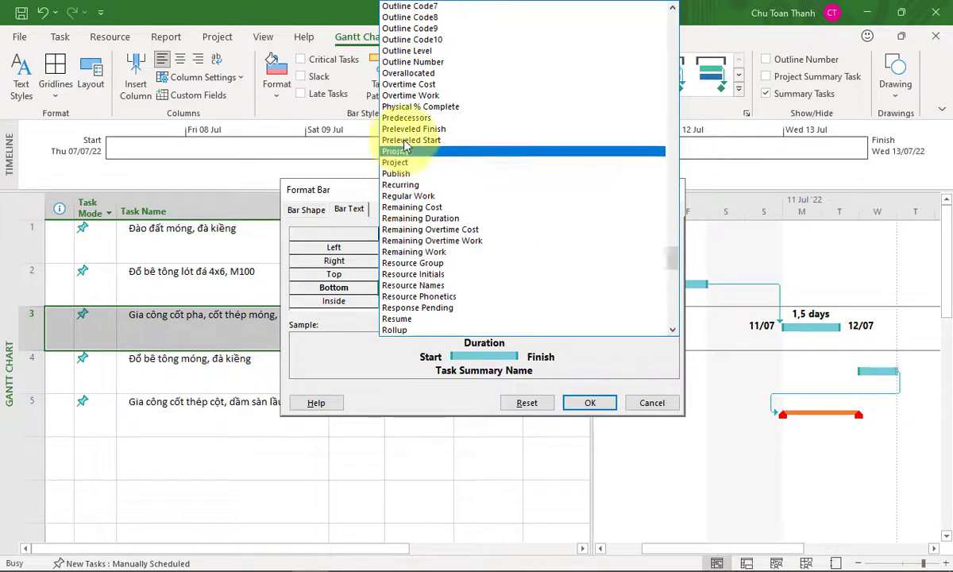
left_click(415, 285)
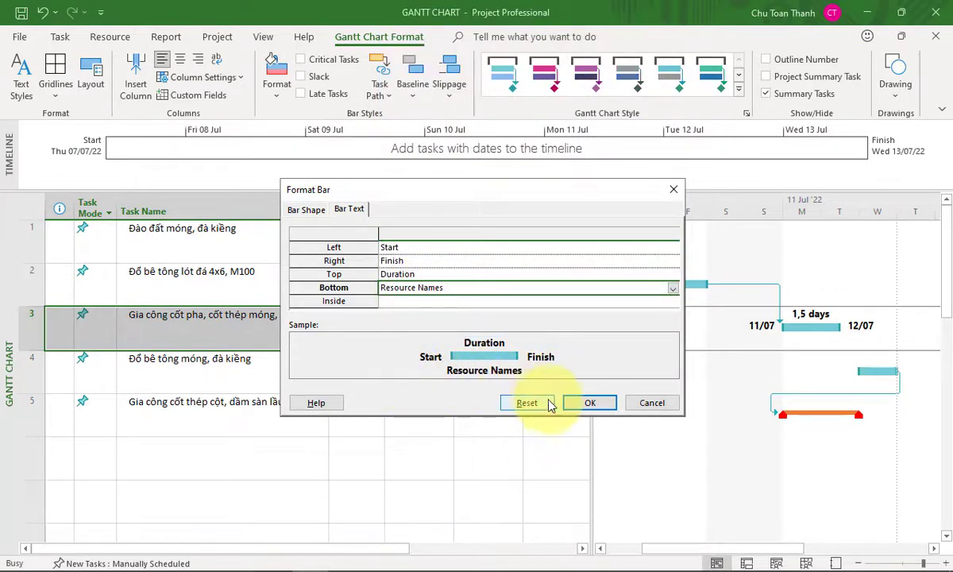
left_click(586, 402)
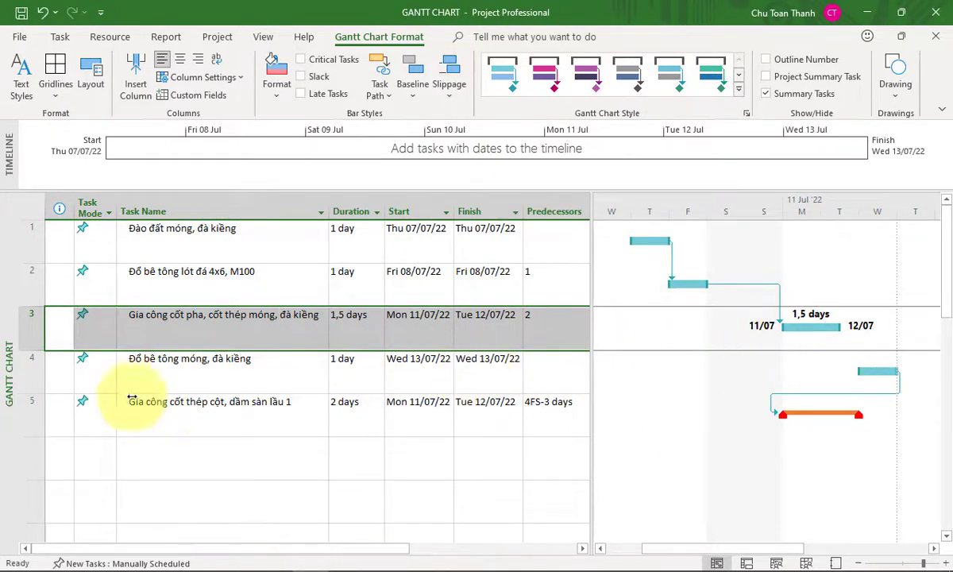
- Try a taller row for task 3 and undo the height change
left_click_drag(35, 350, 34, 406)
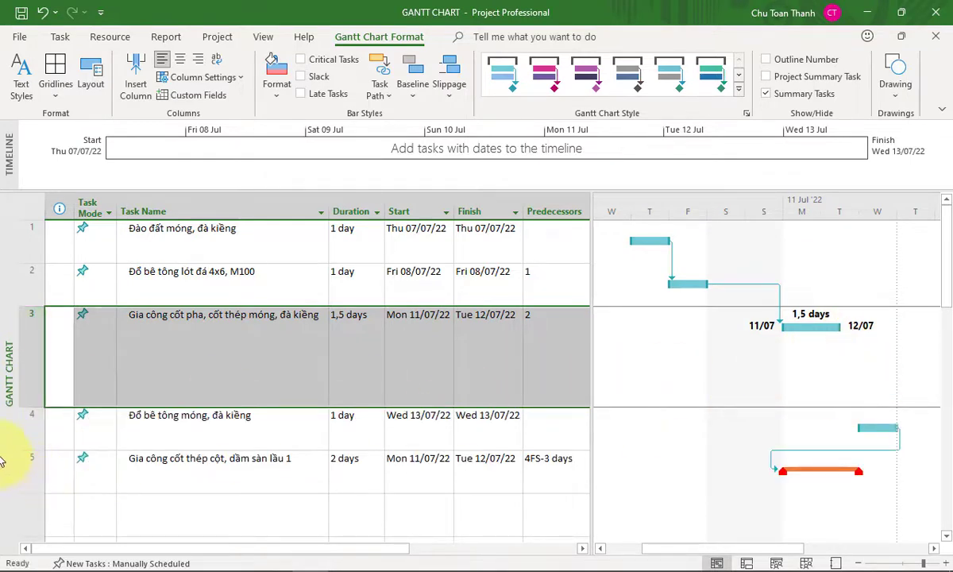
key("ctrl+z")
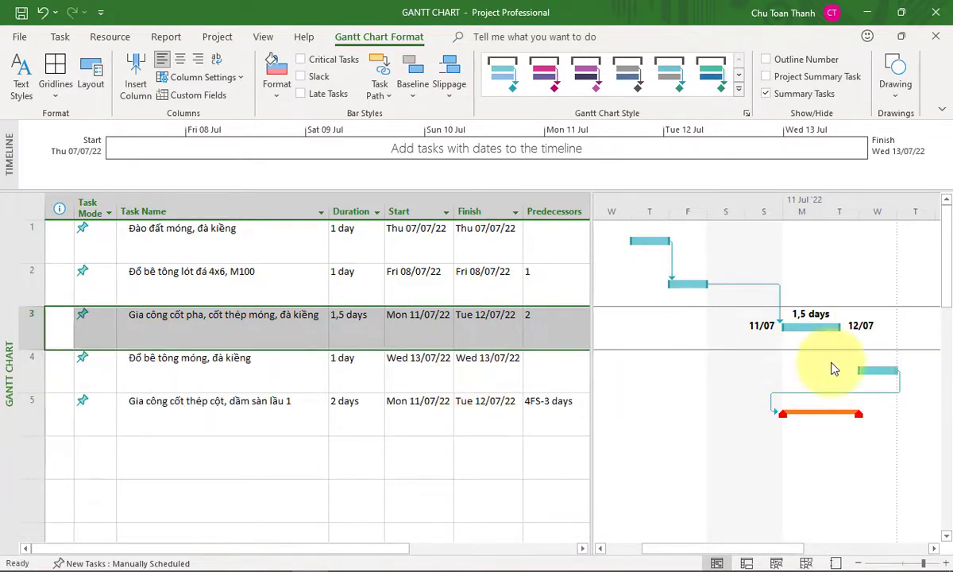
- Open task 3's Format Bar settings again and set the text below its bar to the % Complete field
right_click(805, 328)
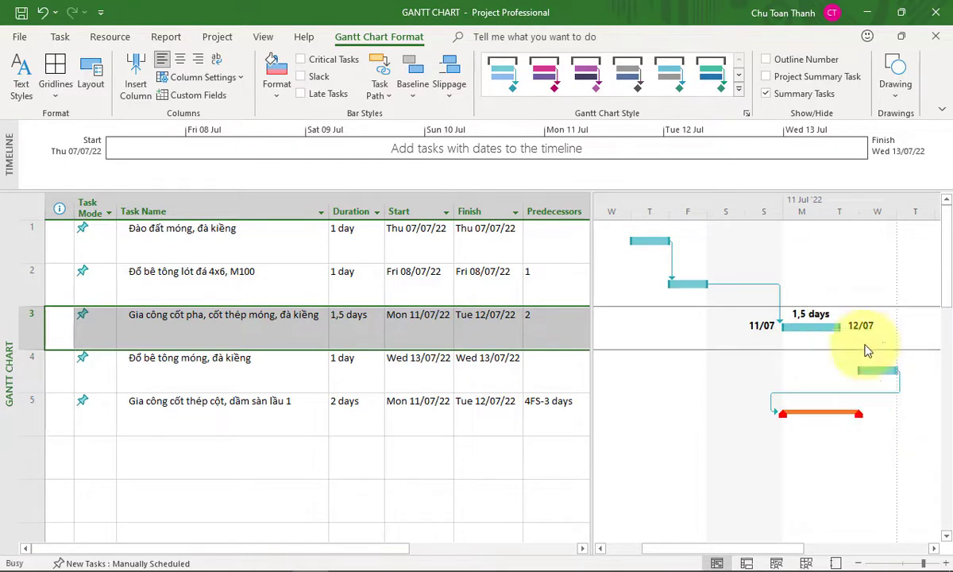
left_click(864, 346)
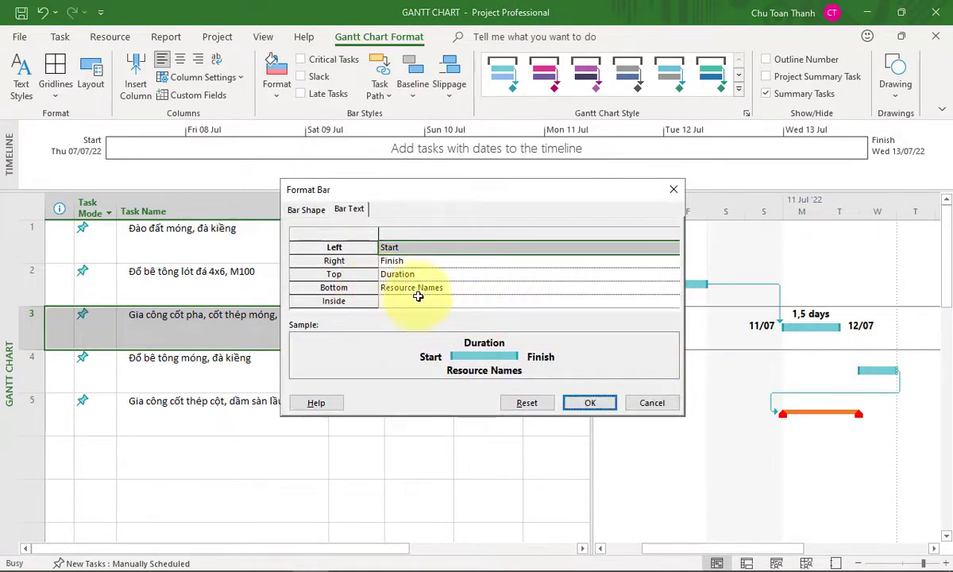
left_click(477, 288)
left_click(674, 288)
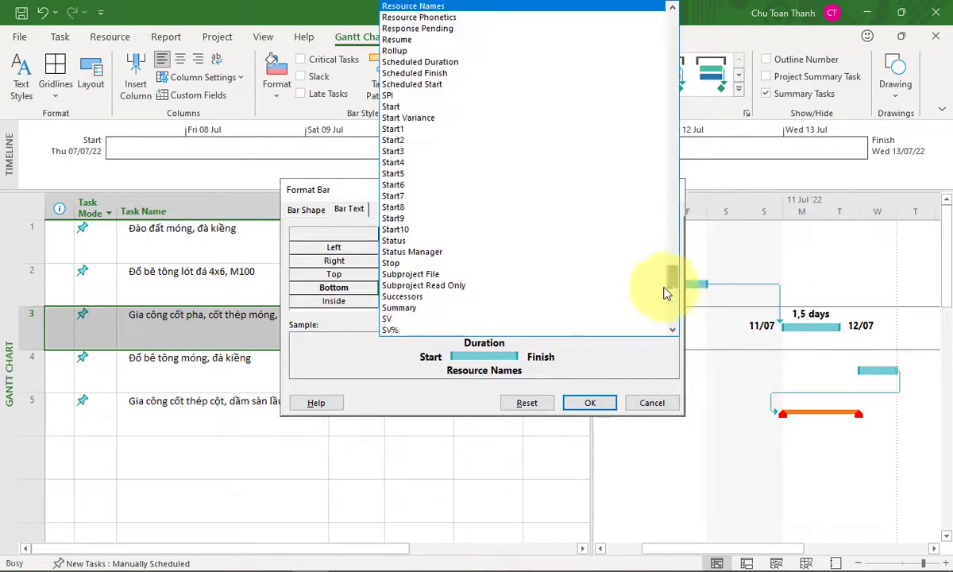
left_click_drag(671, 274, 672, 10)
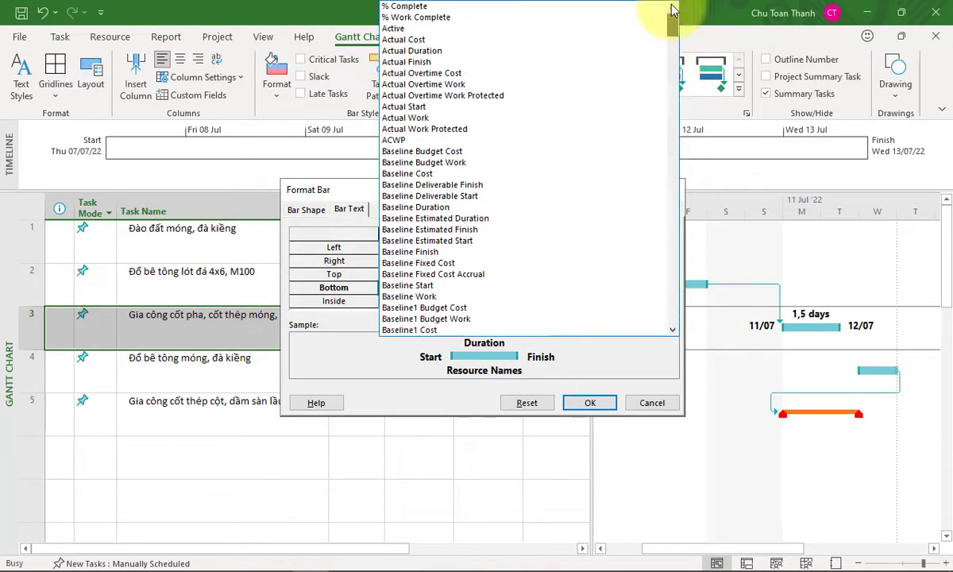
left_click(417, 7)
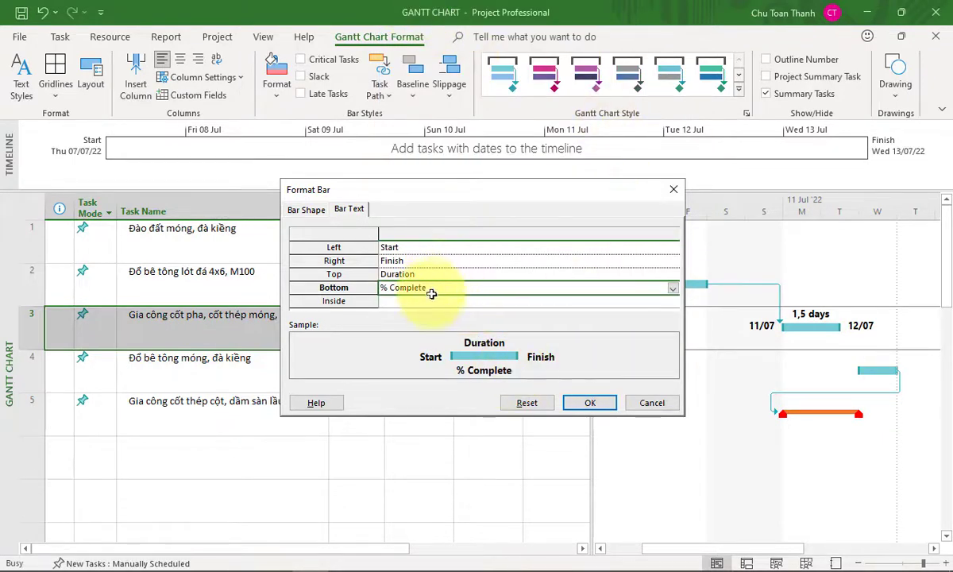
- Set the text inside task 3's bar to the Duration field
left_click(603, 301)
left_click(673, 307)
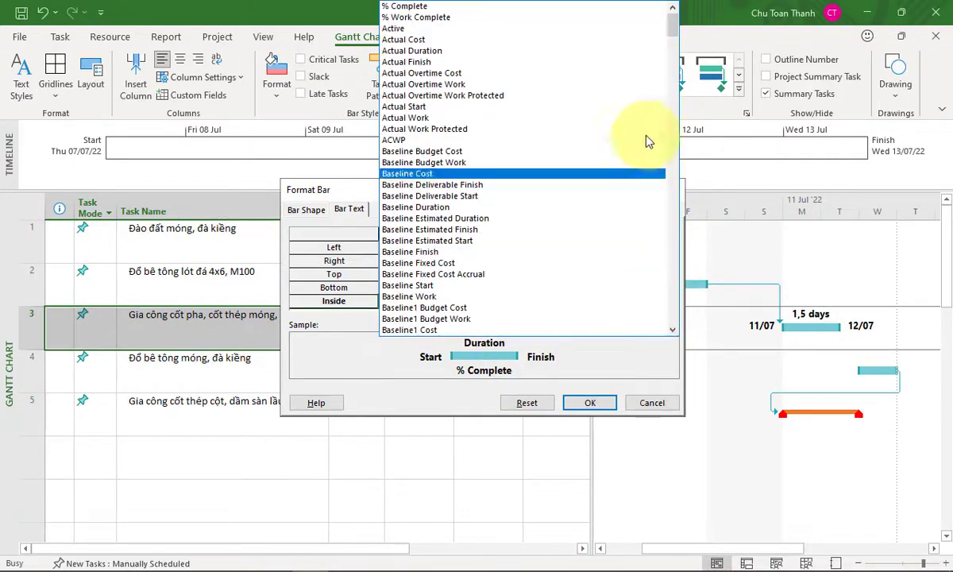
left_click_drag(671, 13, 672, 173)
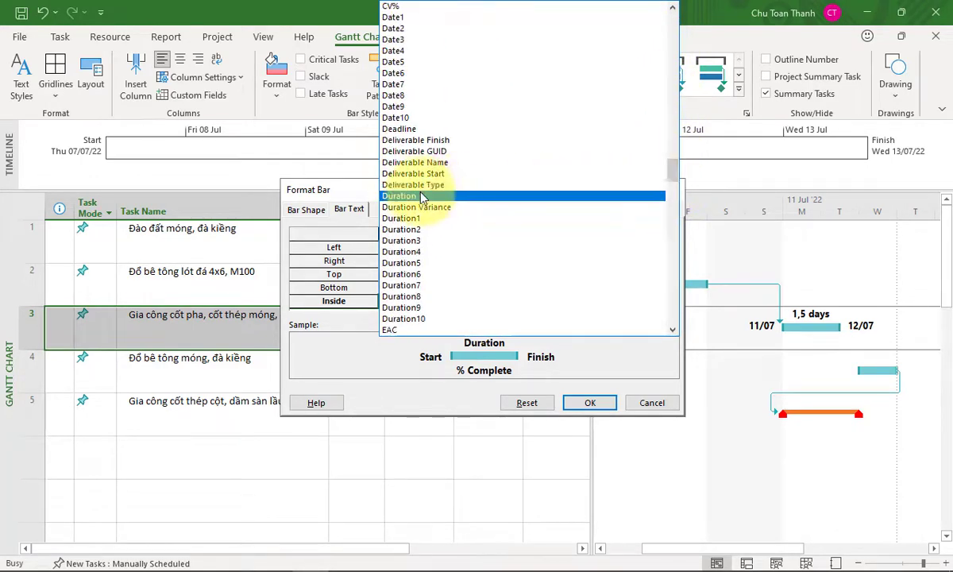
left_click(466, 196)
- Clear the field shown above task 3's bar, leaving that text position empty
left_click(527, 273)
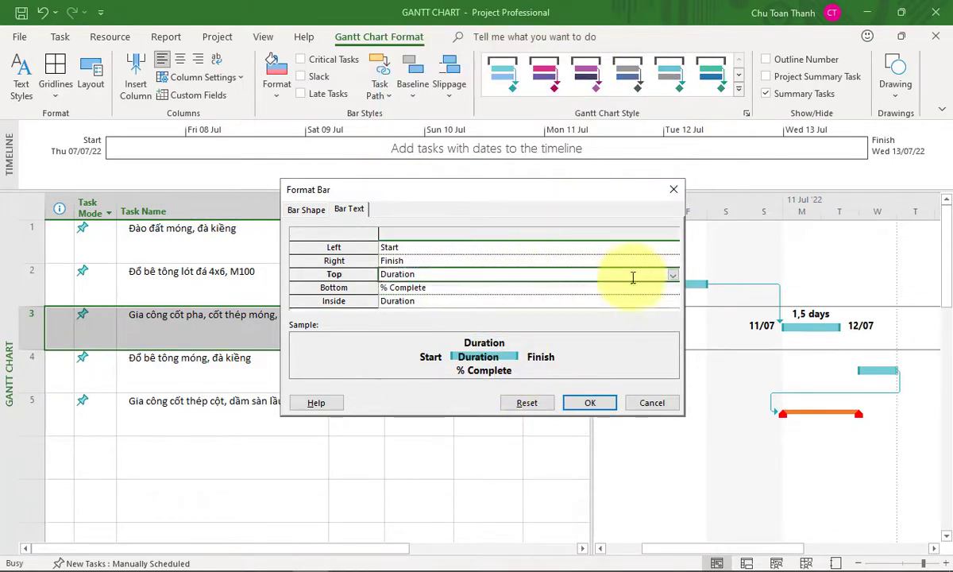
left_click(675, 276)
left_click_drag(678, 189, 672, 17)
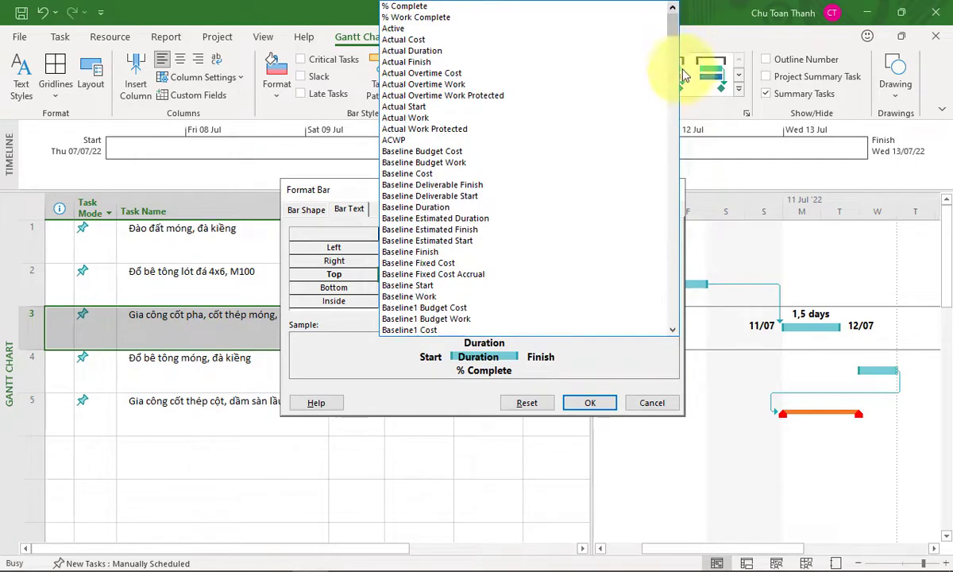
scroll(558, 258, "down", 1)
scroll(558, 239, "down", 5)
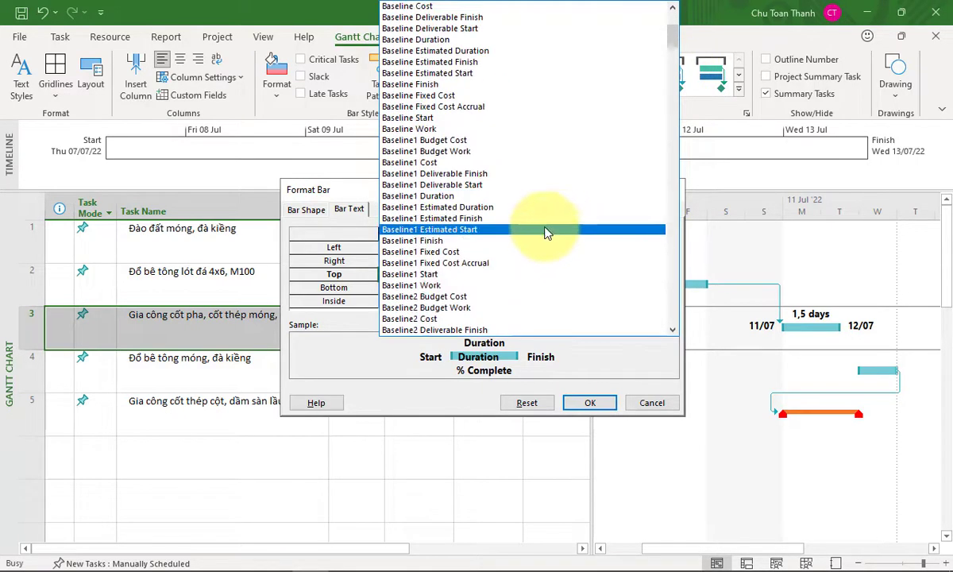
scroll(545, 233, "down", 15)
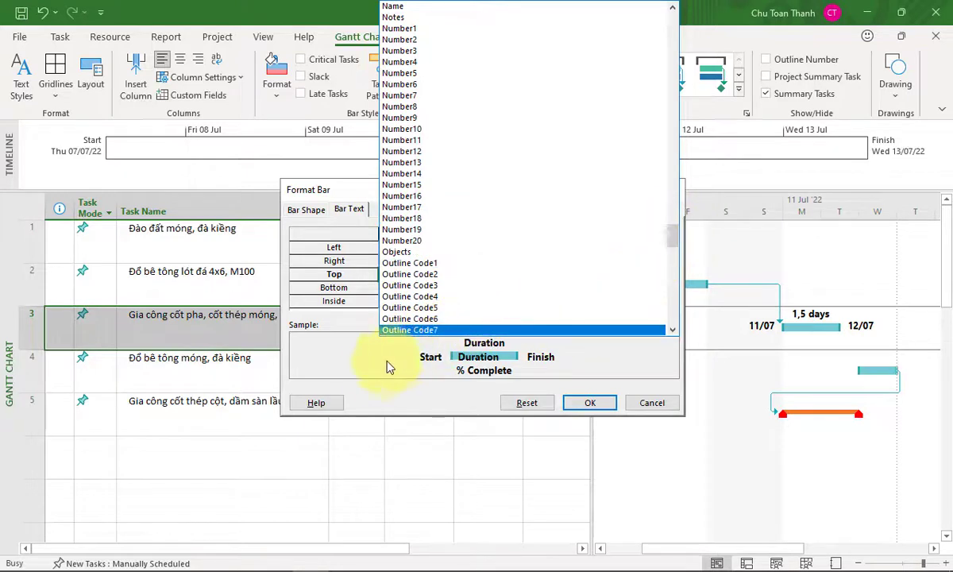
left_click(411, 346)
key("Delete")
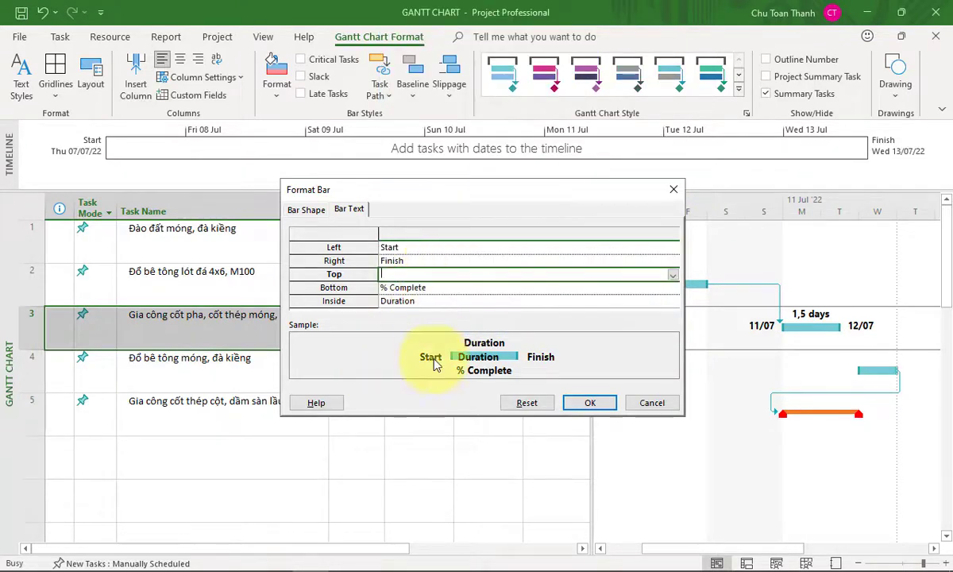
left_click(486, 300)
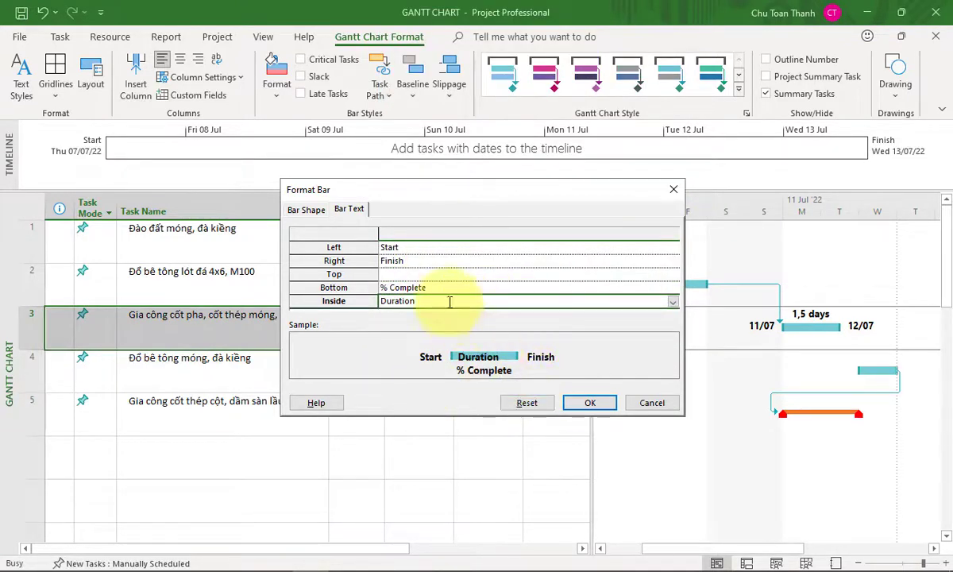
left_click(438, 274)
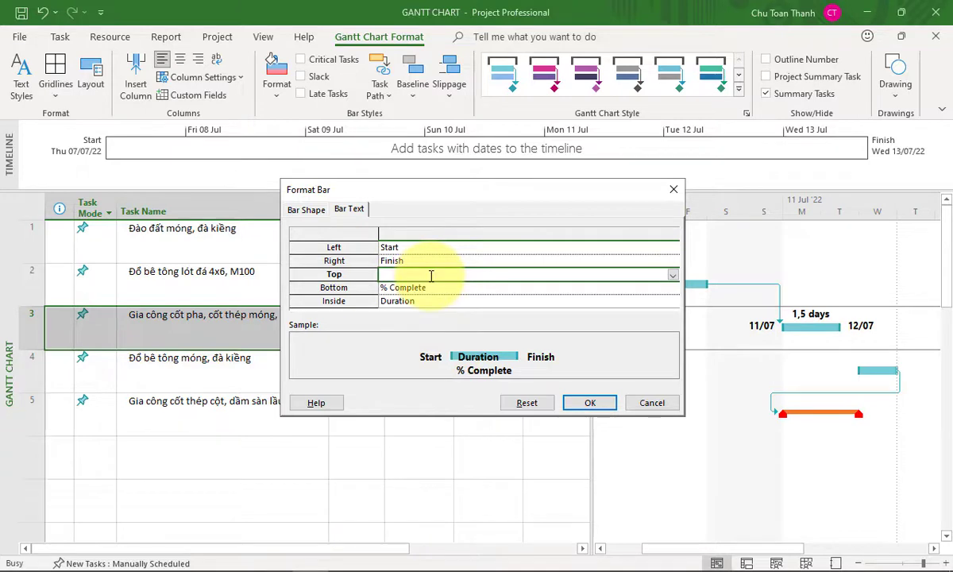
- Apply the text field settings to task 3's bar and reset its individual bar formatting to the default
left_click(588, 402)
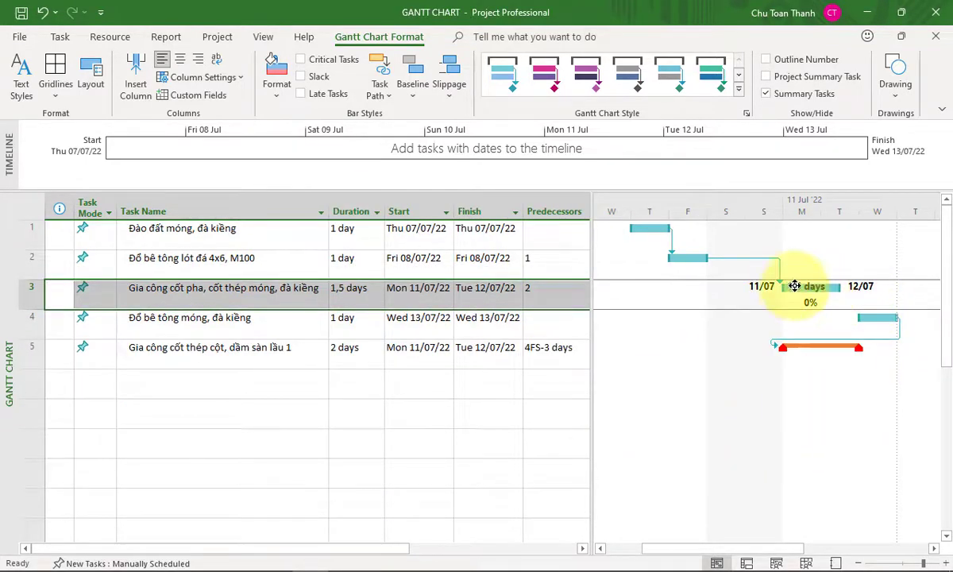
mouse_move(815, 299)
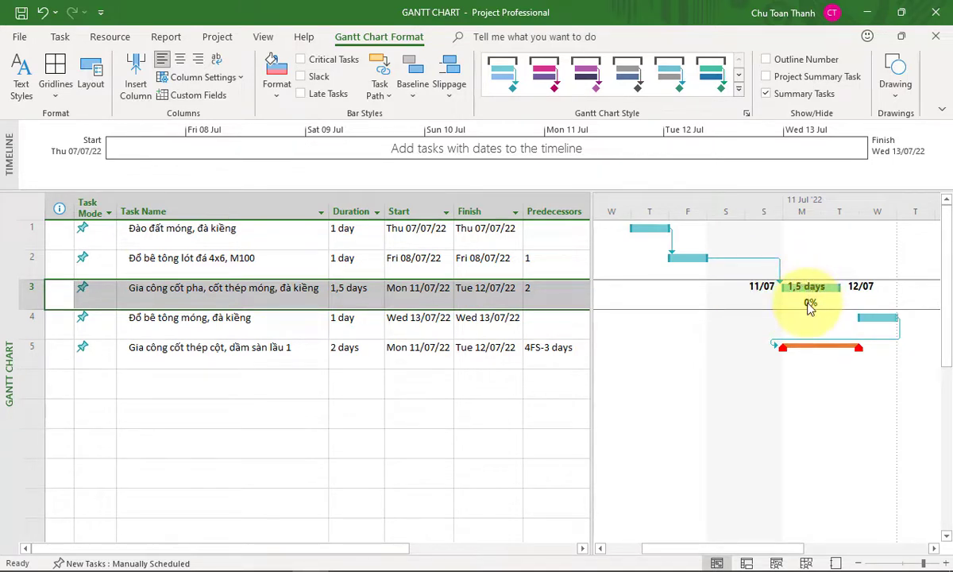
right_click(806, 287)
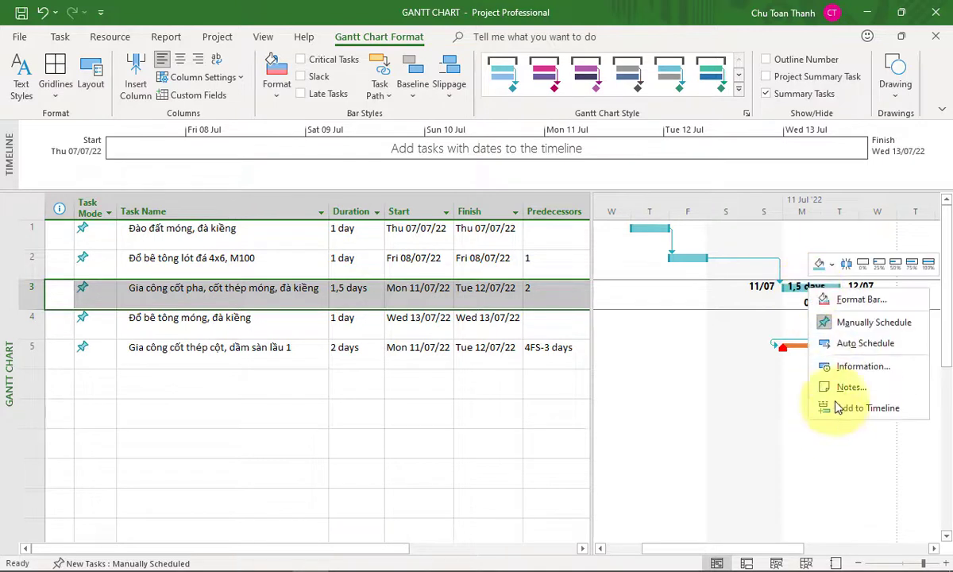
left_click(848, 306)
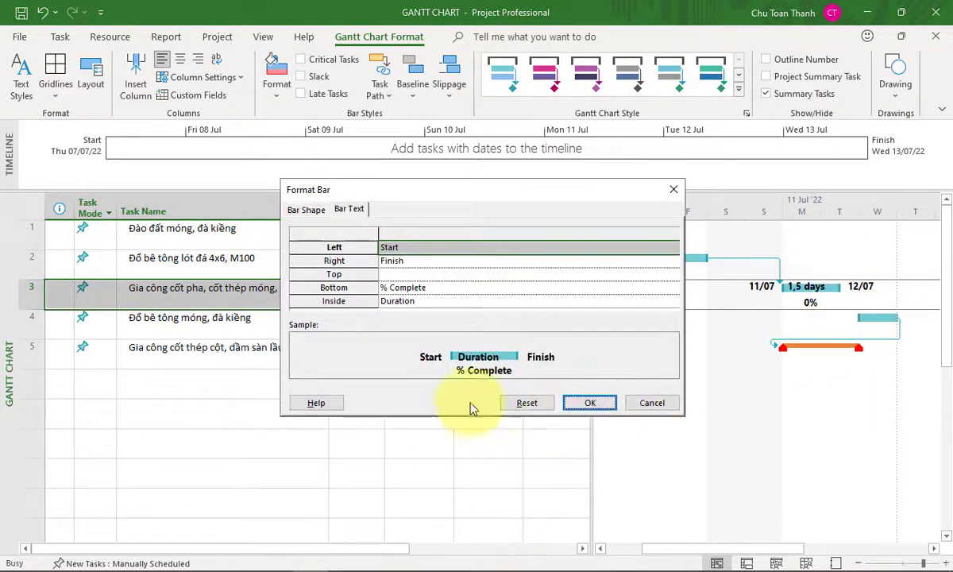
left_click(526, 404)
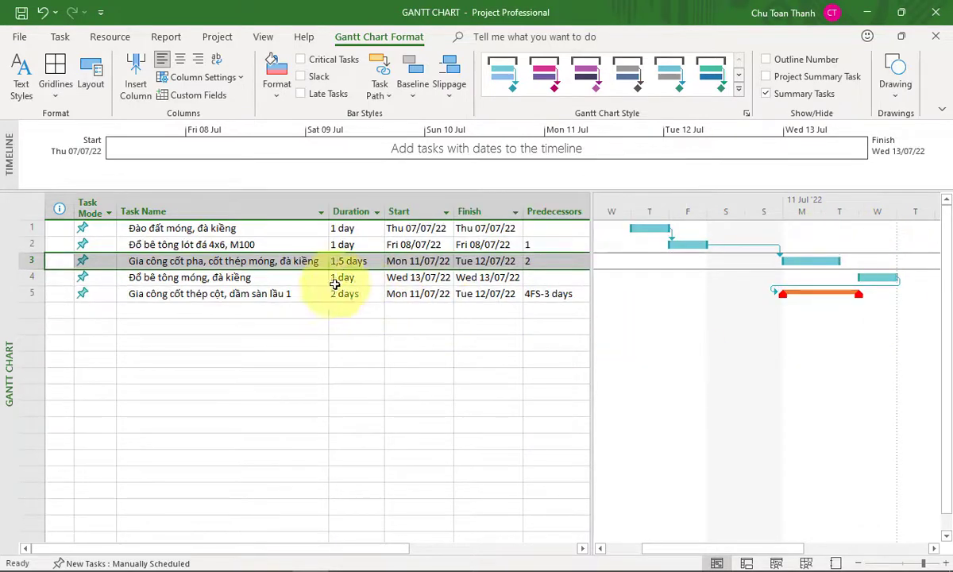
left_click(299, 277)
left_click(315, 262)
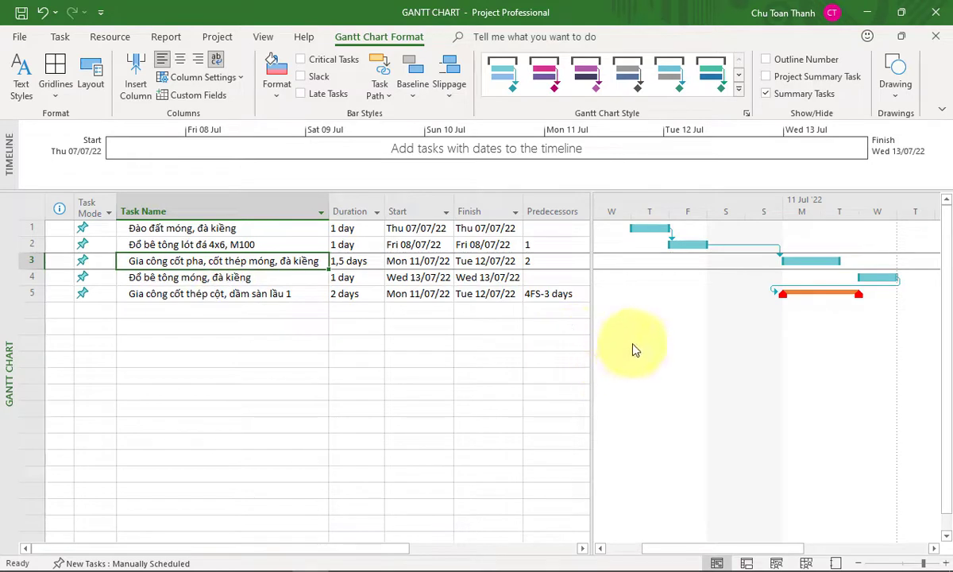
left_click(434, 347)
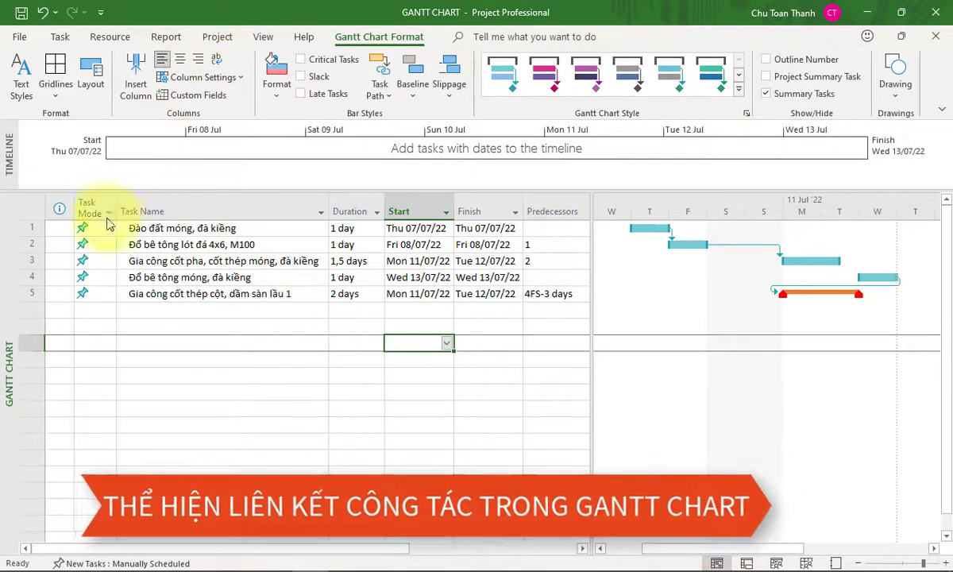
left_click(95, 298)
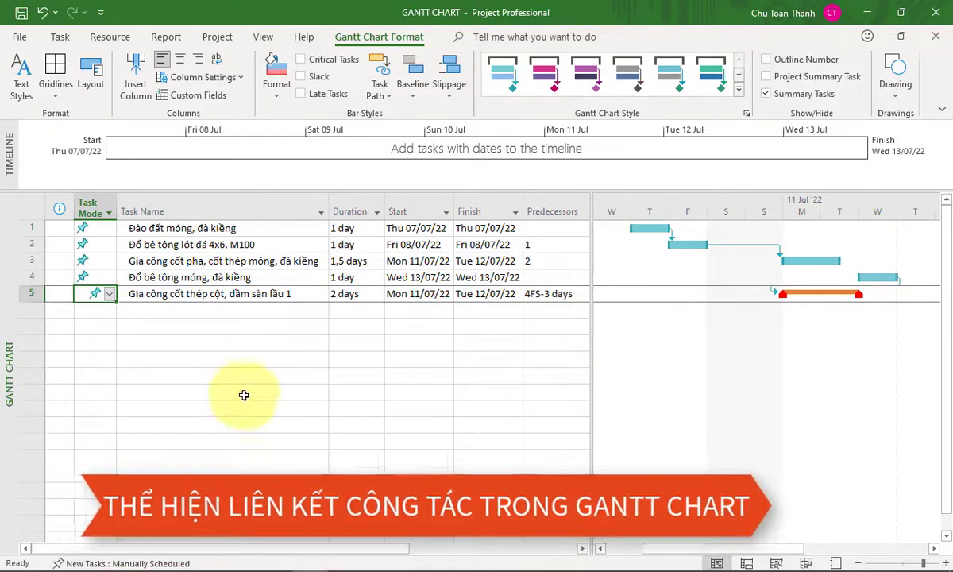
left_click(268, 341)
left_click(276, 277)
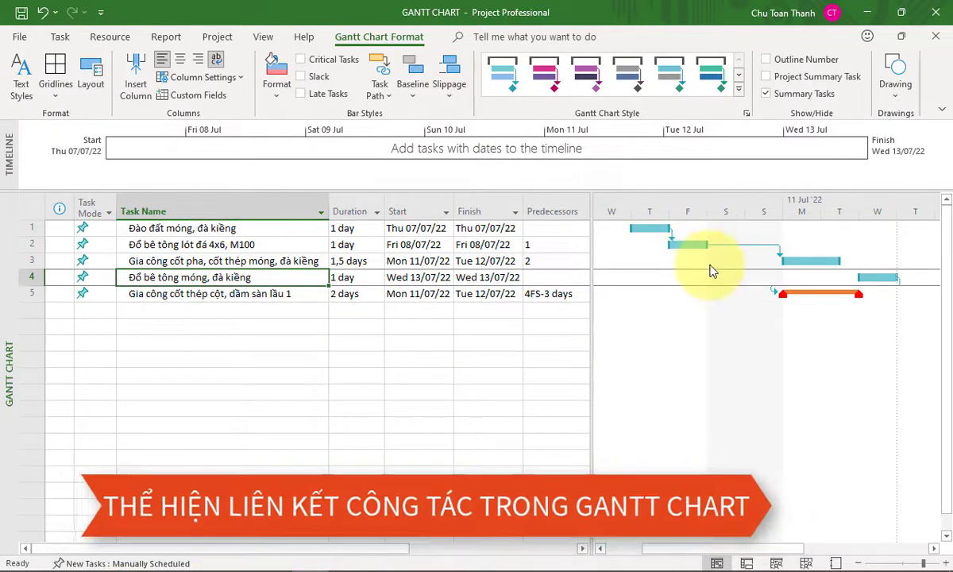
- Set the Gantt chart's link layout to the style whose arrows enter successor bars horizontally, keeping the 28/01 date format
left_click(314, 261)
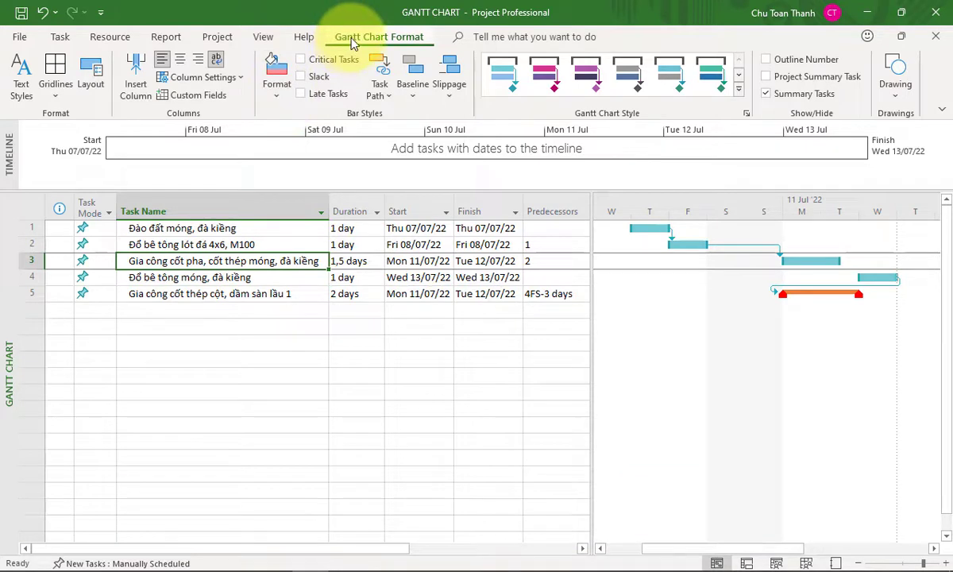
left_click(91, 87)
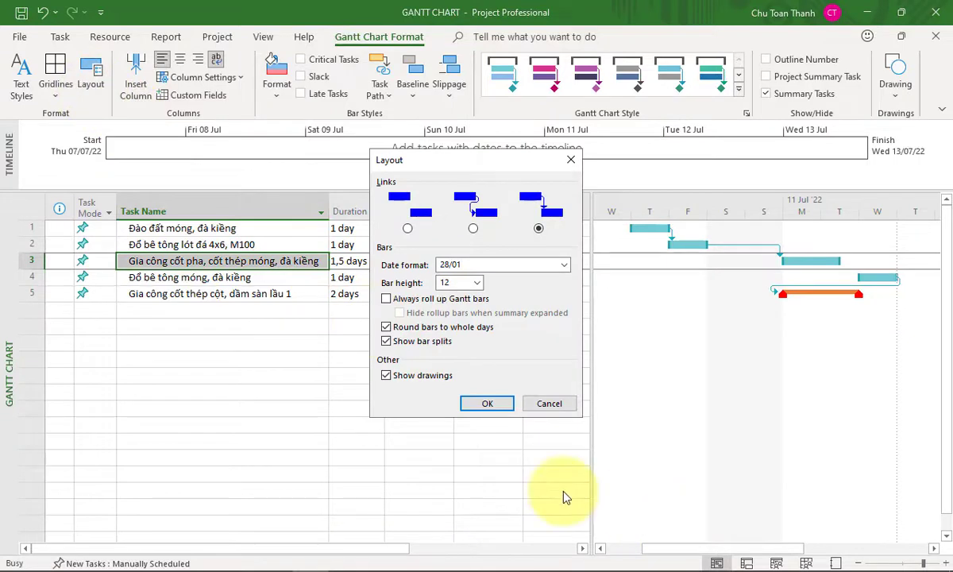
left_click_drag(444, 169, 394, 168)
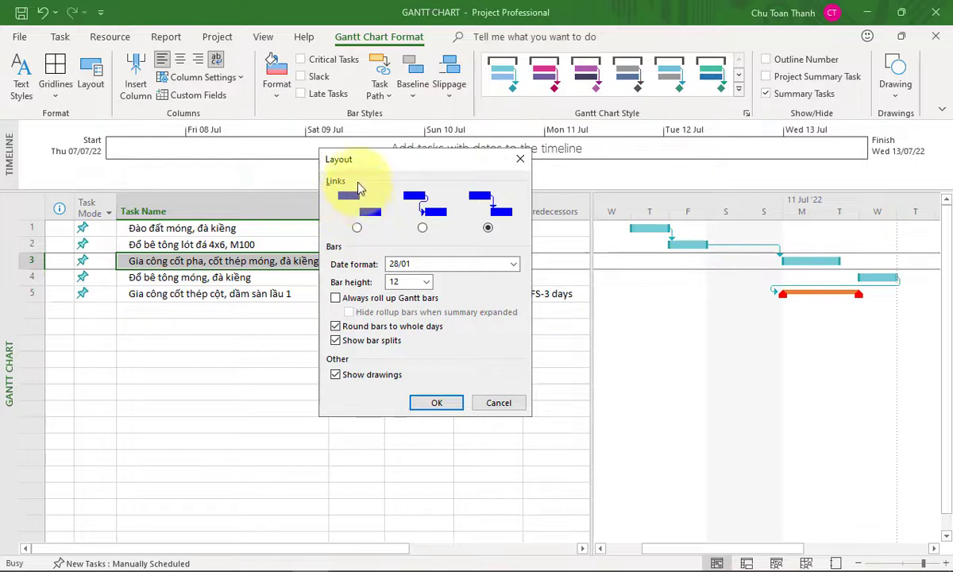
left_click(423, 228)
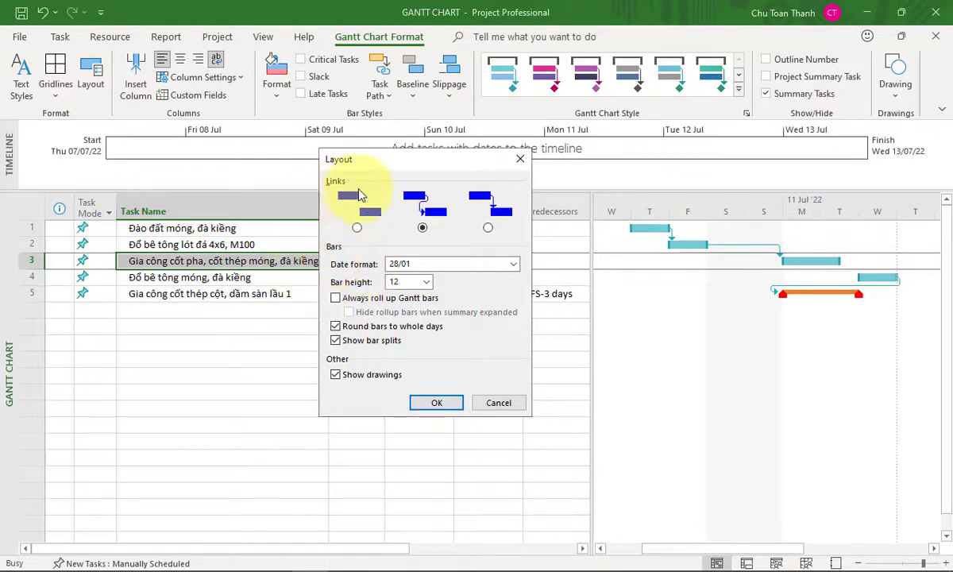
left_click(515, 265)
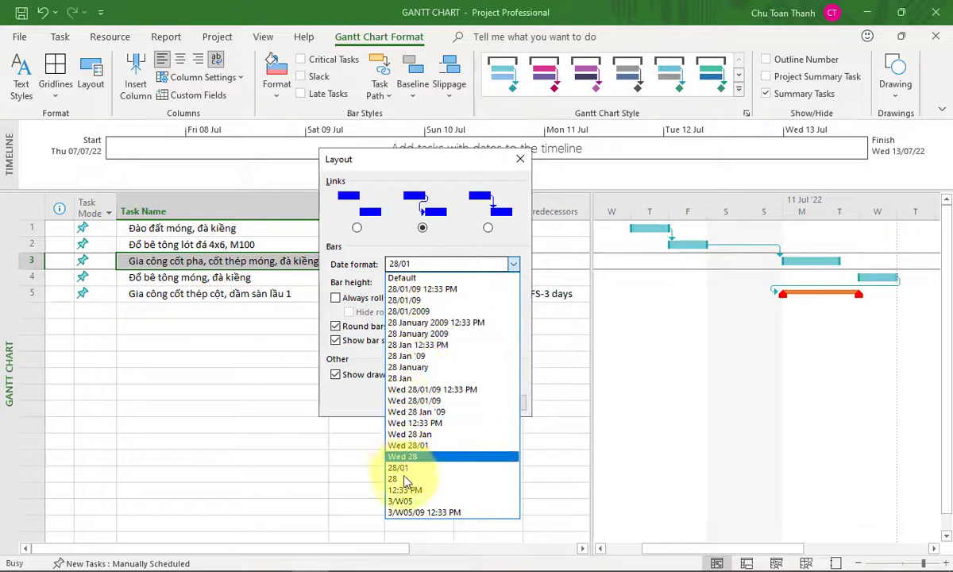
left_click(347, 295)
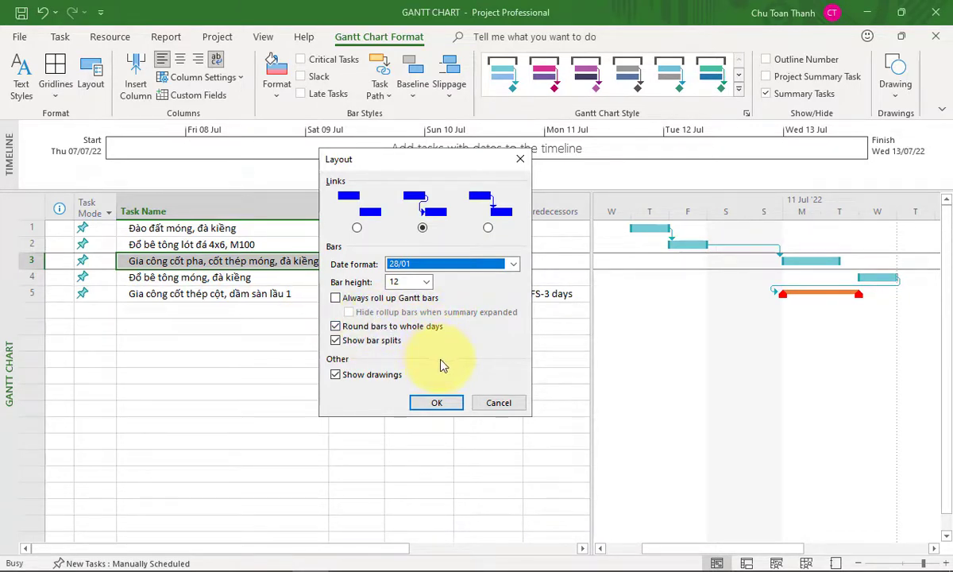
left_click(438, 403)
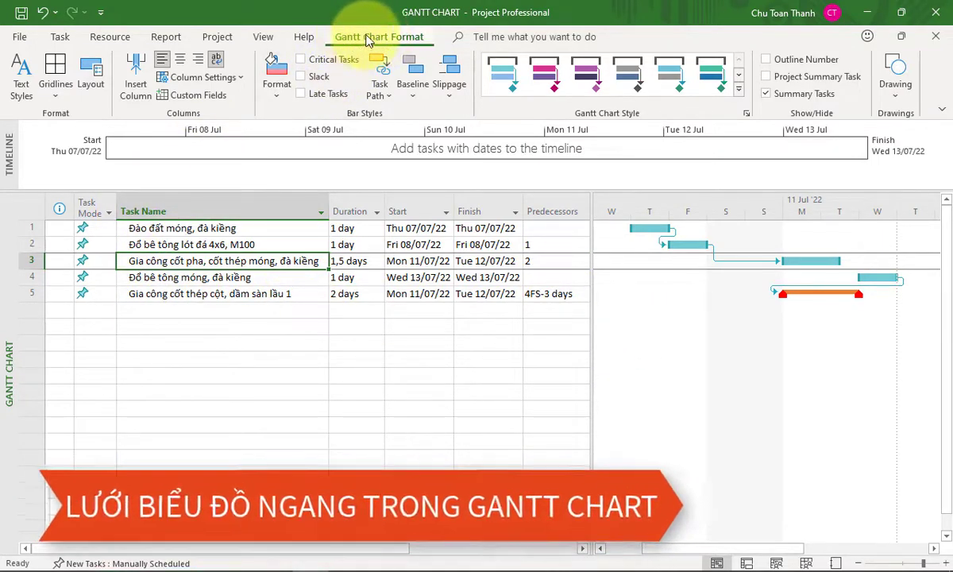
- Open the Gridlines settings and examine the line formats for Sheet Columns, Title Vertical, Title Horizontal, Page Breaks, Project Start and Project Finish
left_click(52, 99)
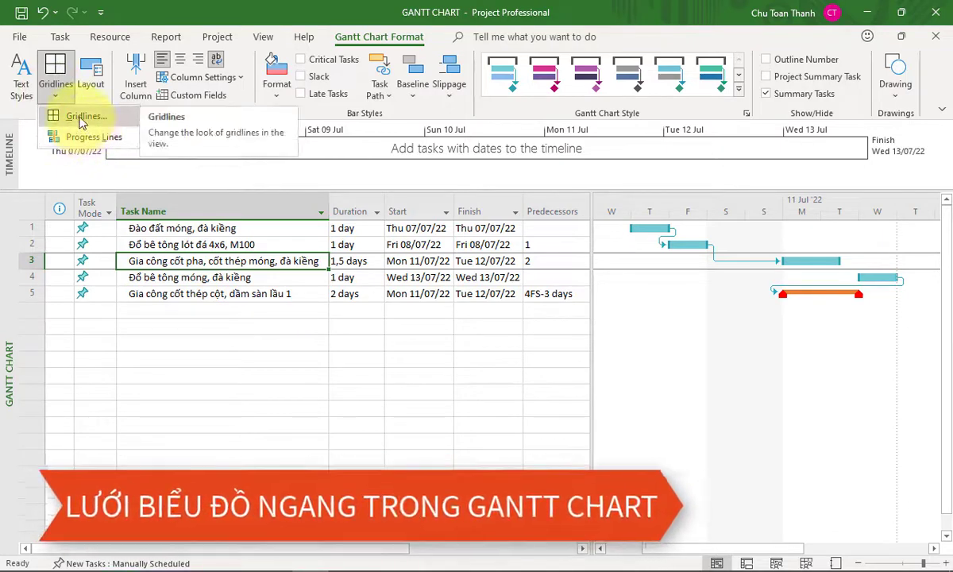
left_click(83, 119)
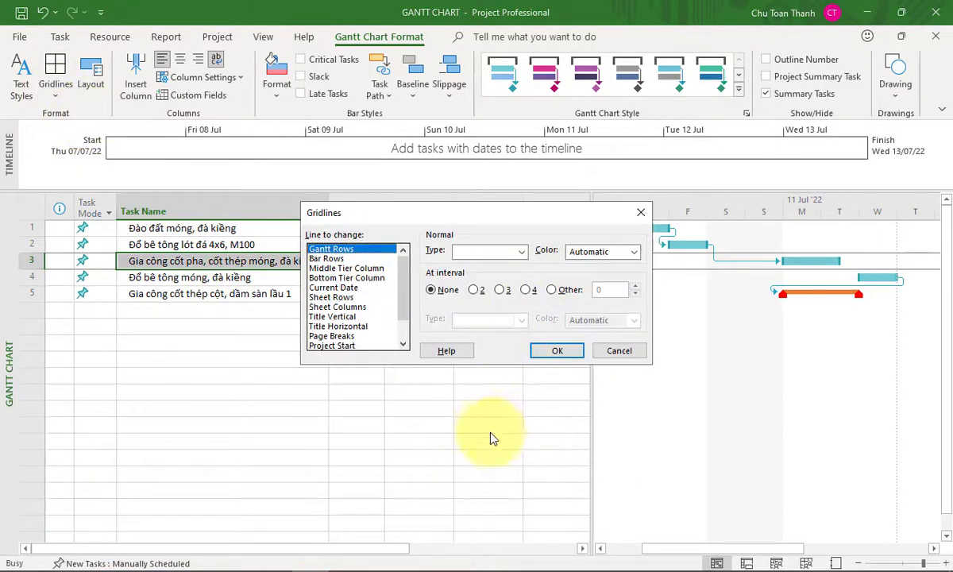
left_click_drag(367, 219, 372, 228)
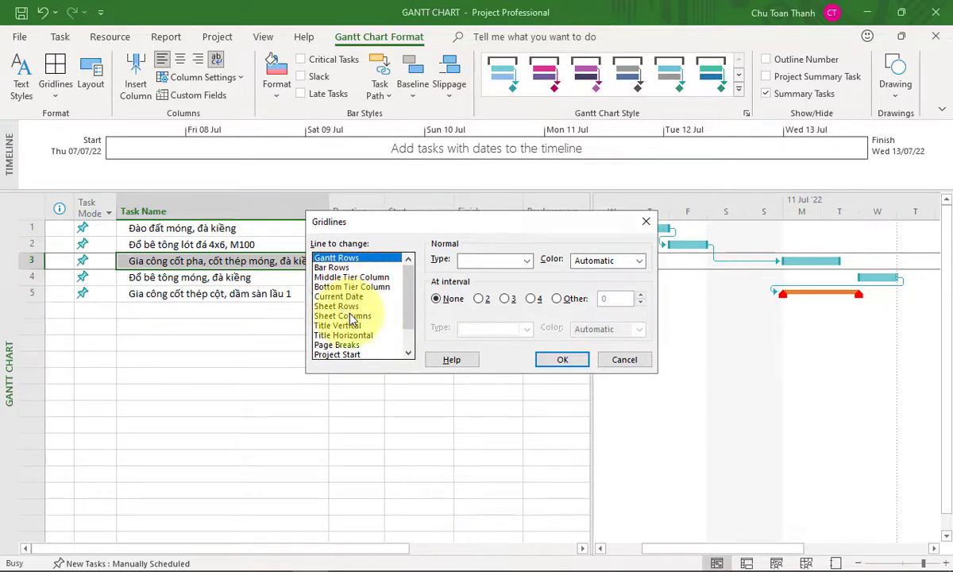
left_click(352, 315)
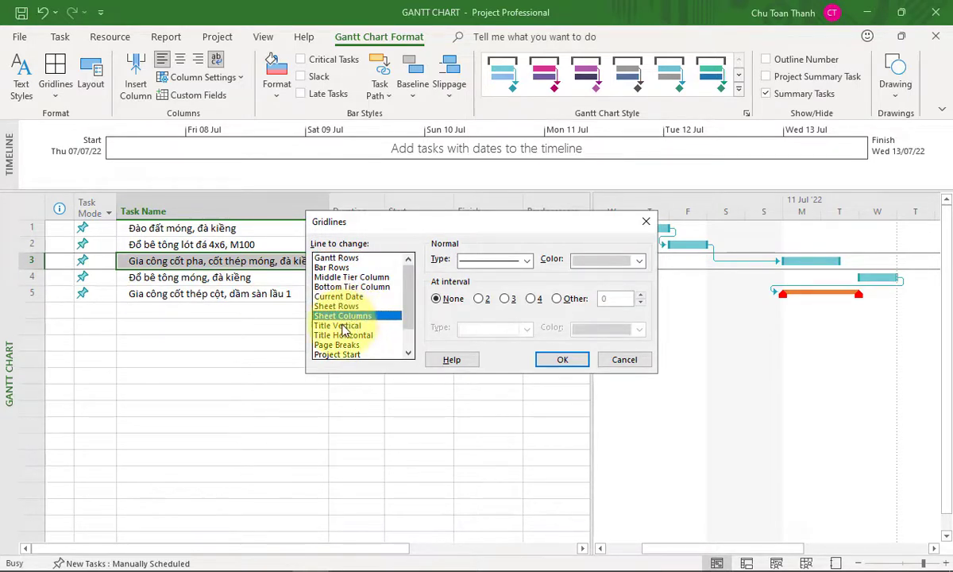
left_click(338, 326)
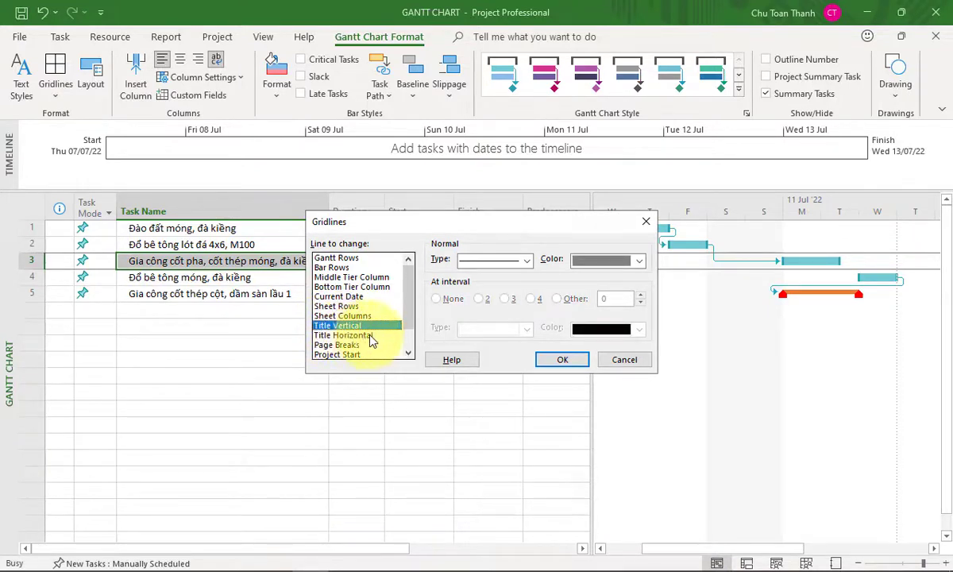
left_click(330, 336)
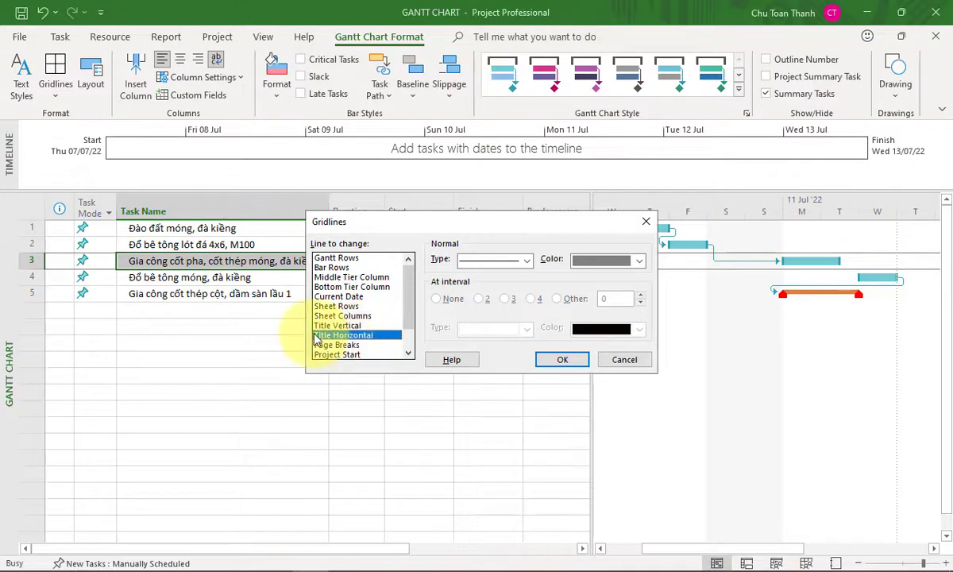
left_click(368, 347)
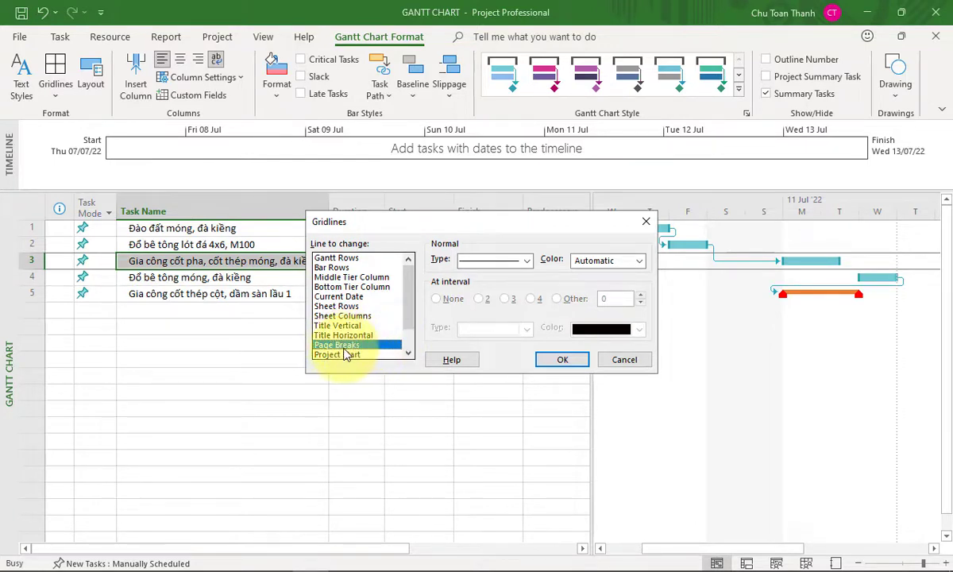
left_click(359, 355)
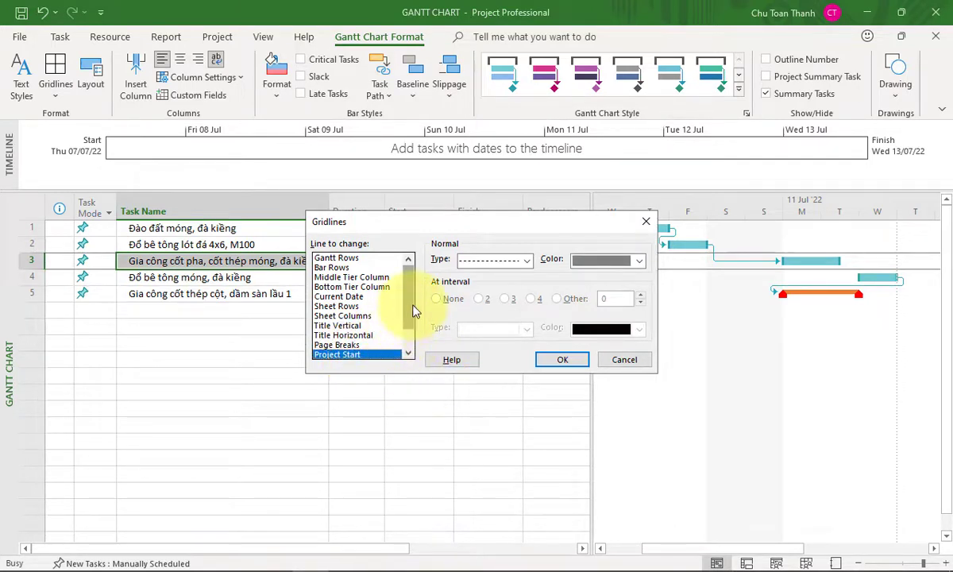
scroll(401, 342, "down", 1)
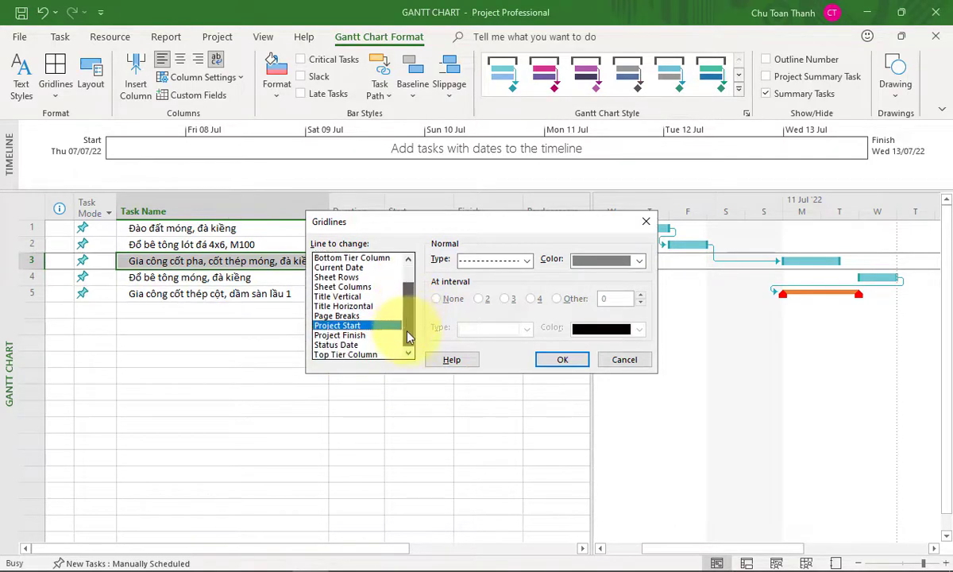
left_click(339, 335)
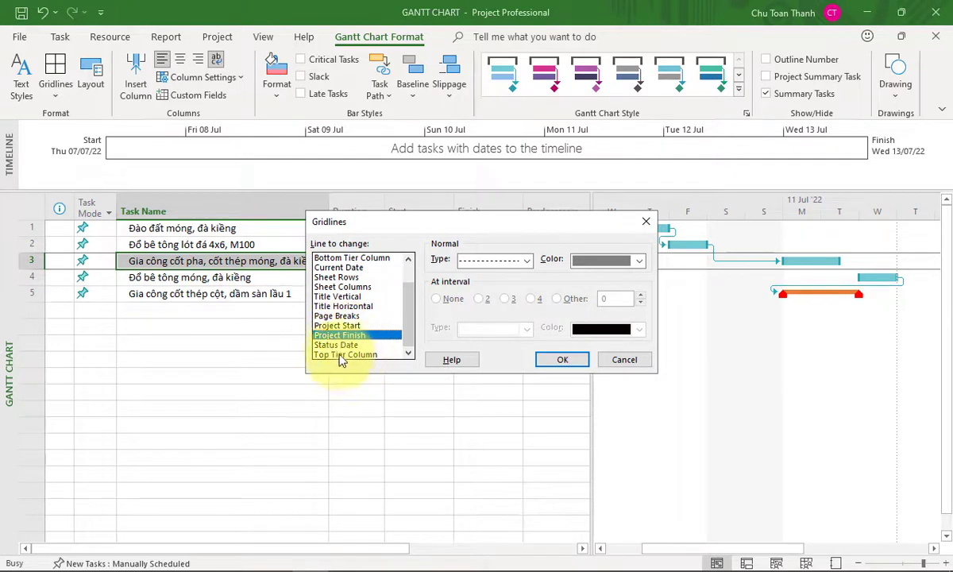
- Set the Top Tier Column gridline to the long-dashed line type and keep its color on Automatic
left_click(344, 355)
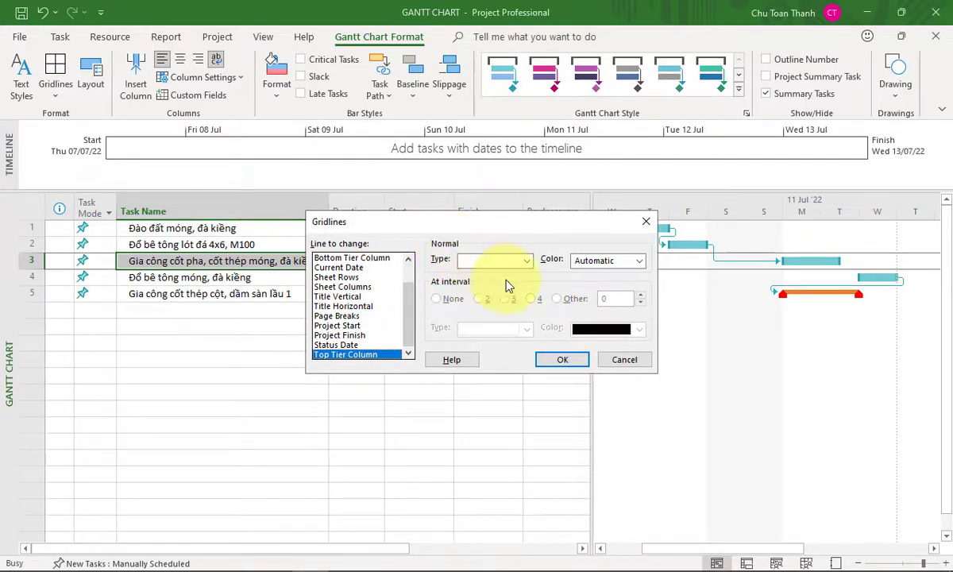
left_click(528, 260)
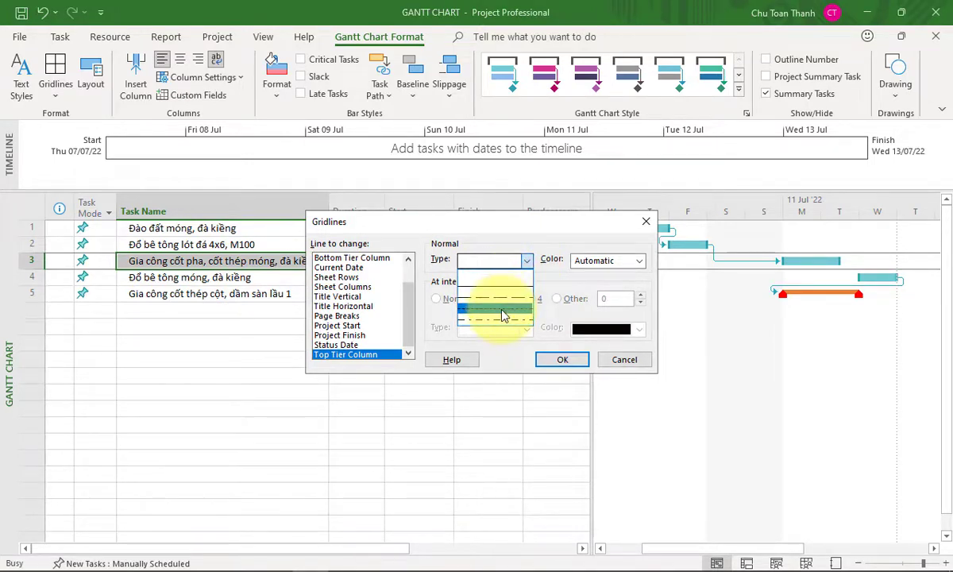
left_click(599, 264)
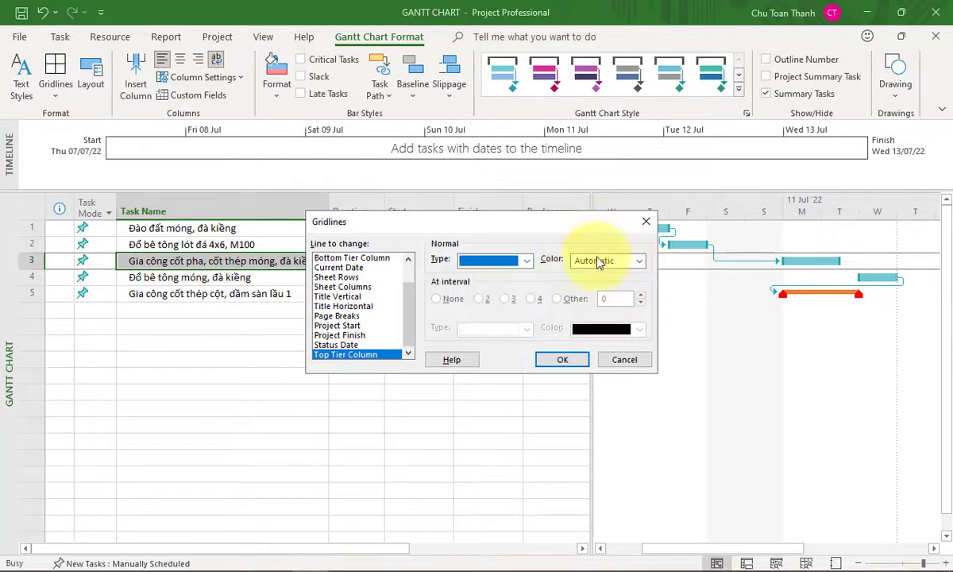
left_click(526, 267)
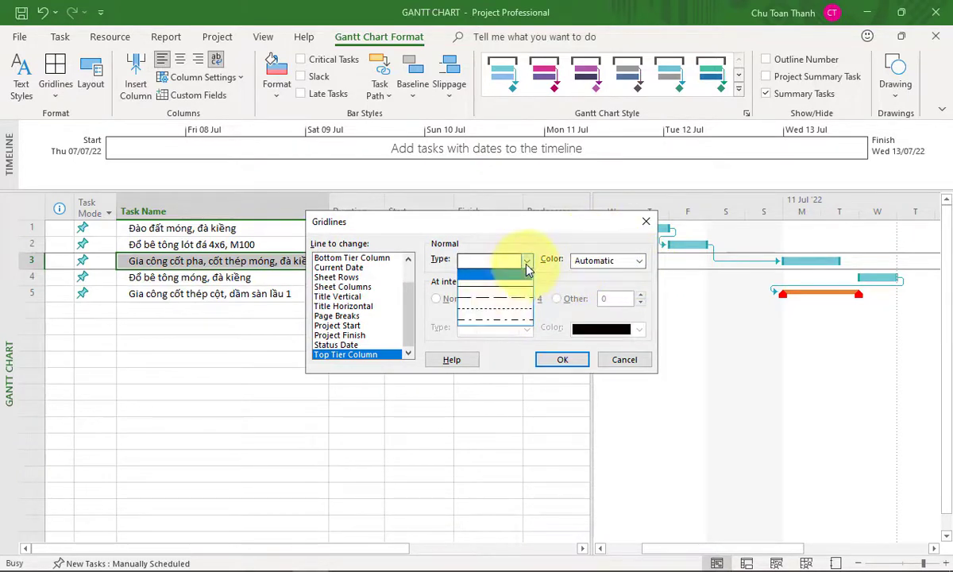
left_click(489, 301)
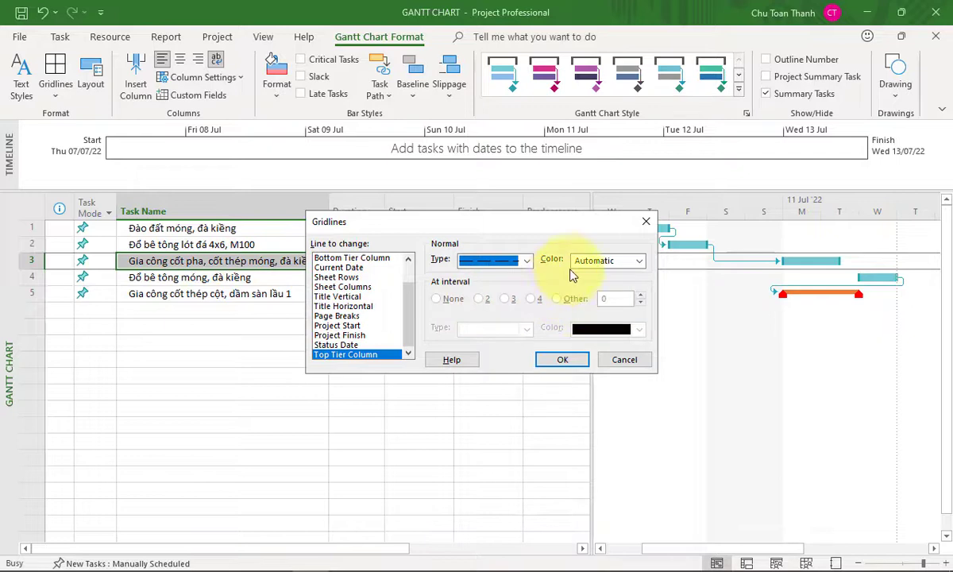
left_click(638, 261)
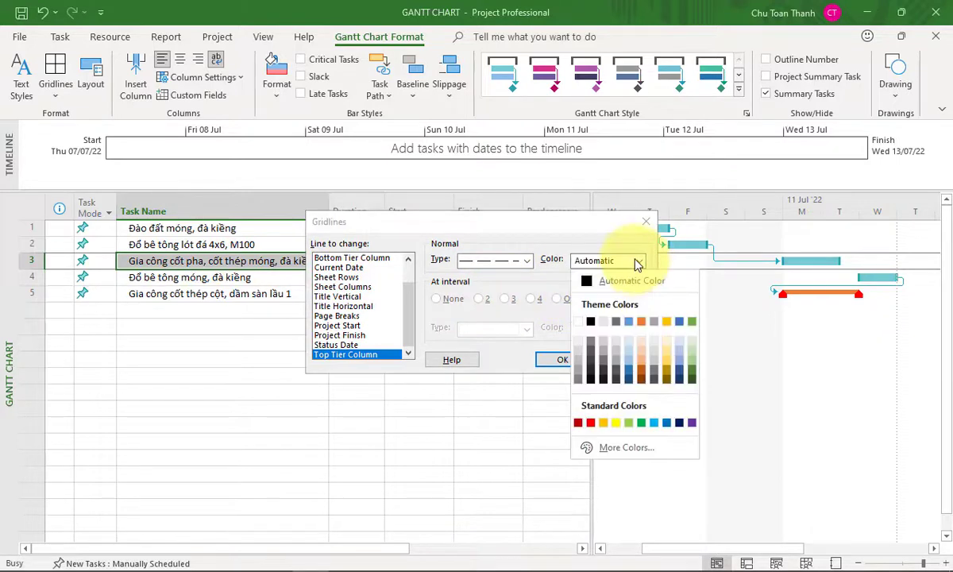
left_click(638, 262)
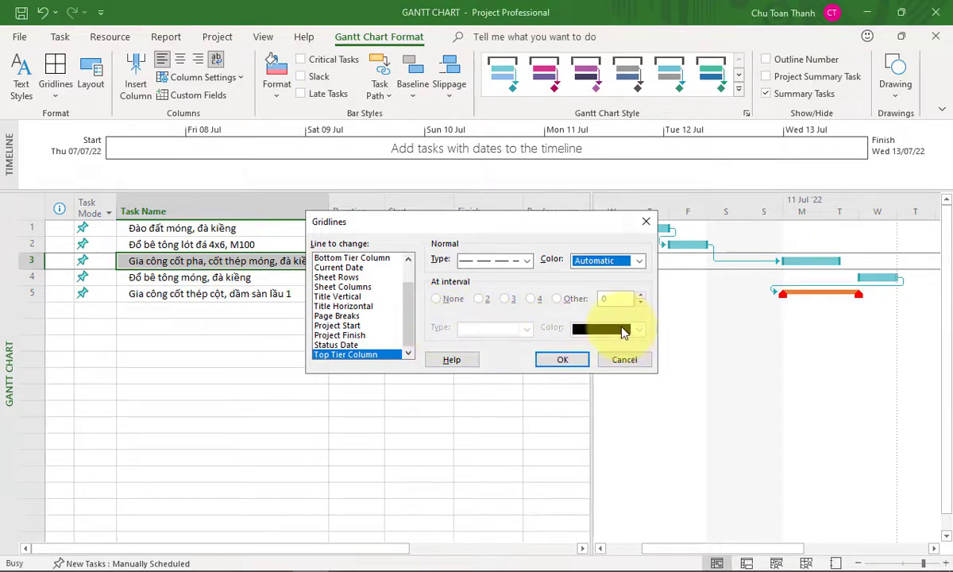
- Review the Sheet Rows, Current Date, Sheet Columns, Title Vertical and Title Horizontal line formats and apply the gridline settings
left_click(358, 277)
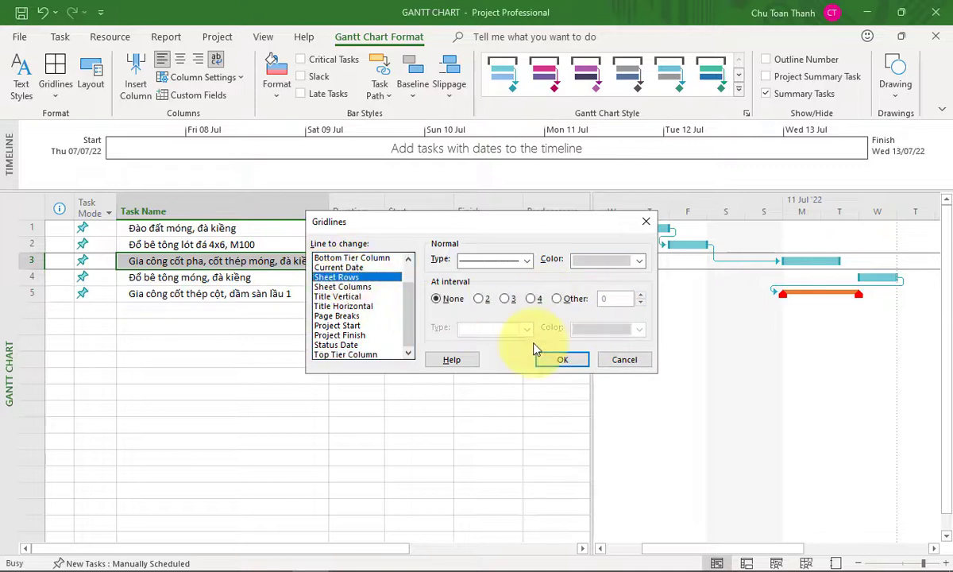
left_click(340, 267)
left_click(342, 287)
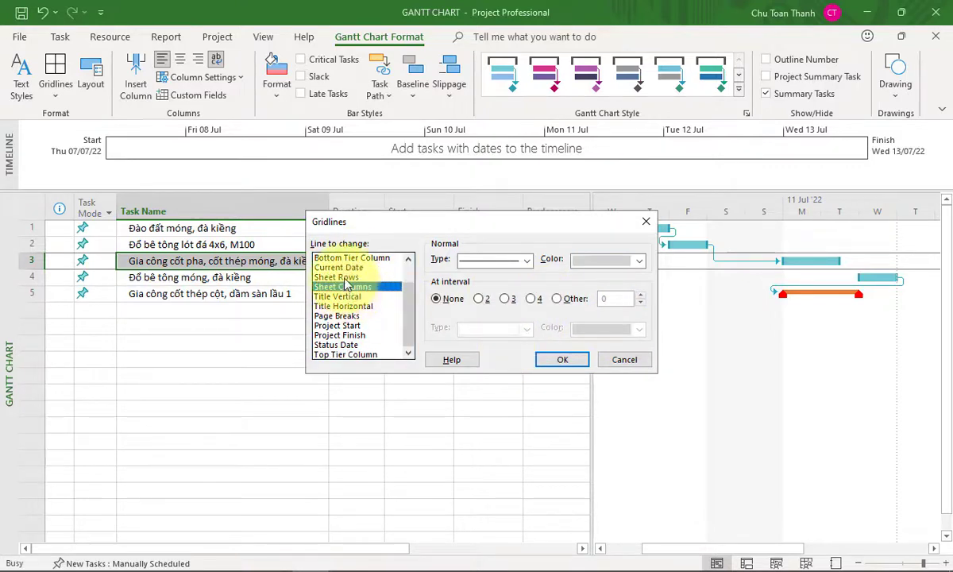
left_click(343, 306)
left_click(342, 296)
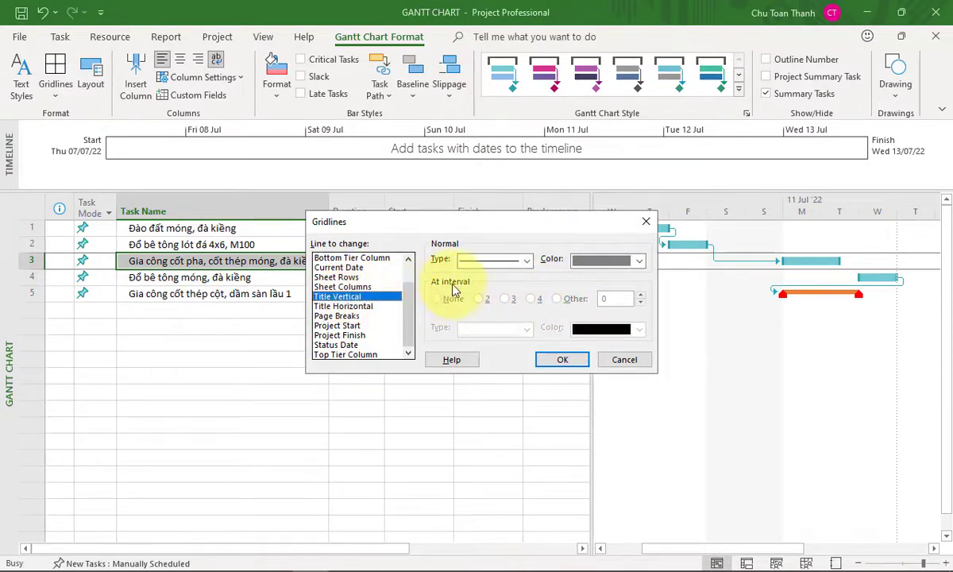
left_click(341, 287)
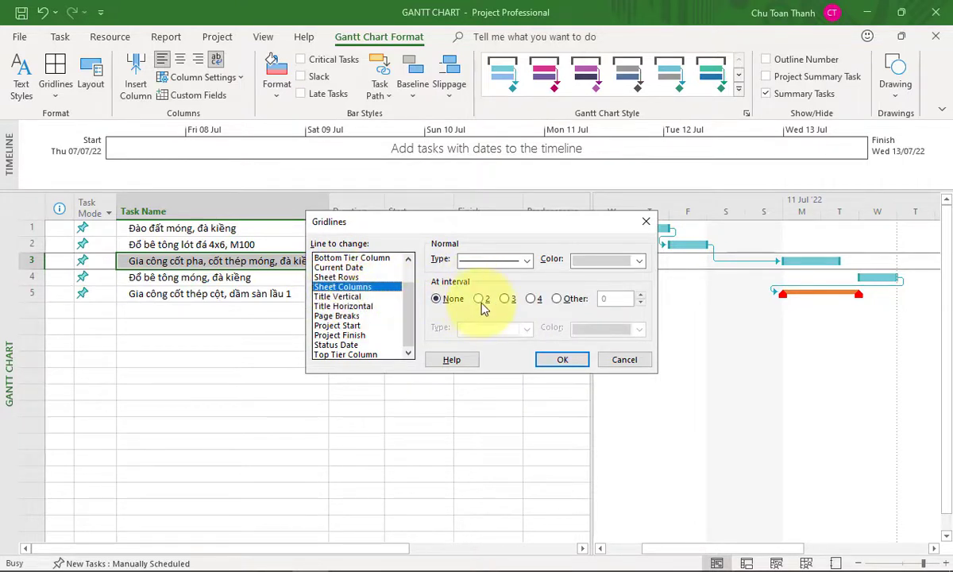
left_click(563, 360)
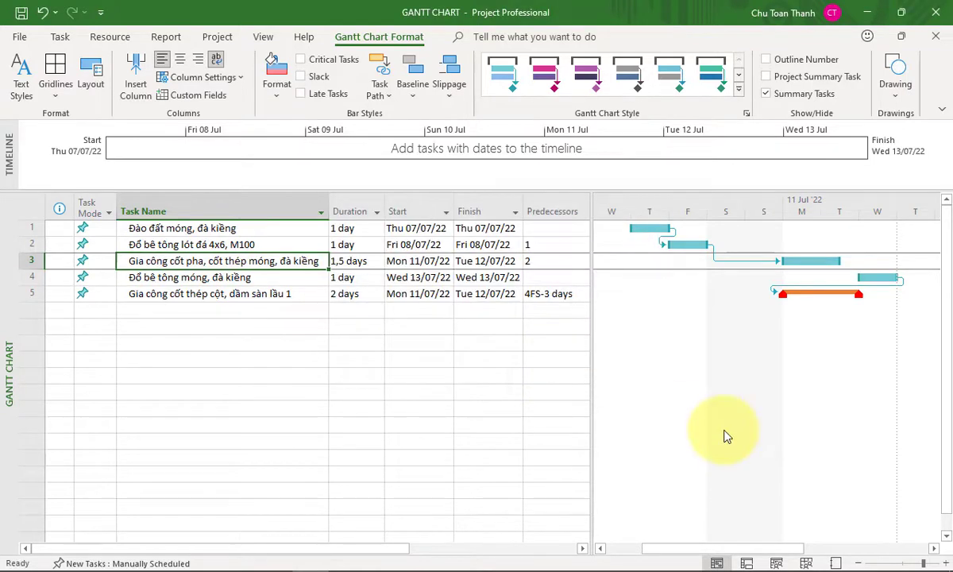
- Reopen the Gridlines settings and examine the Bar Rows, Bottom Tier Column, Title Horizontal and Title Vertical formats and the available line types
right_click(652, 299)
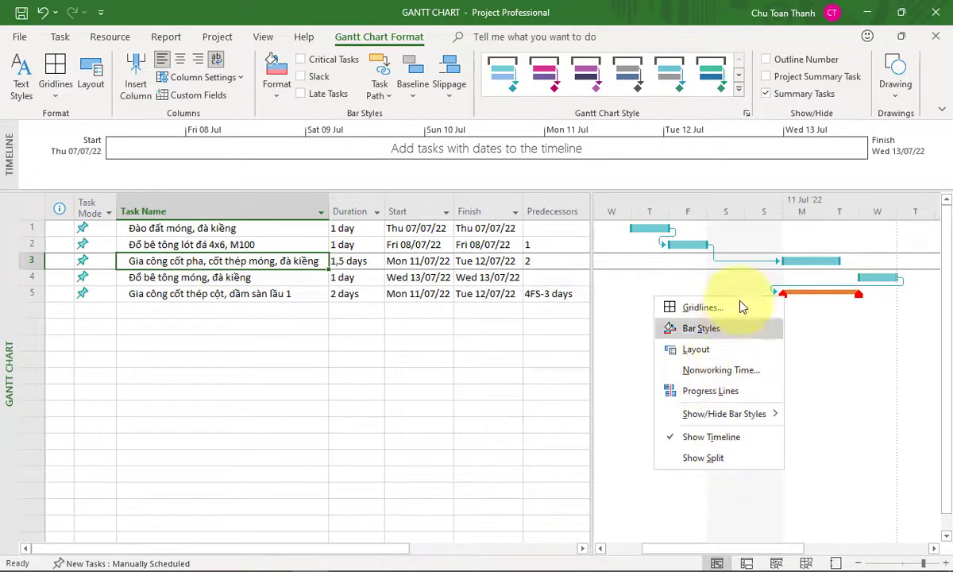
left_click(794, 337)
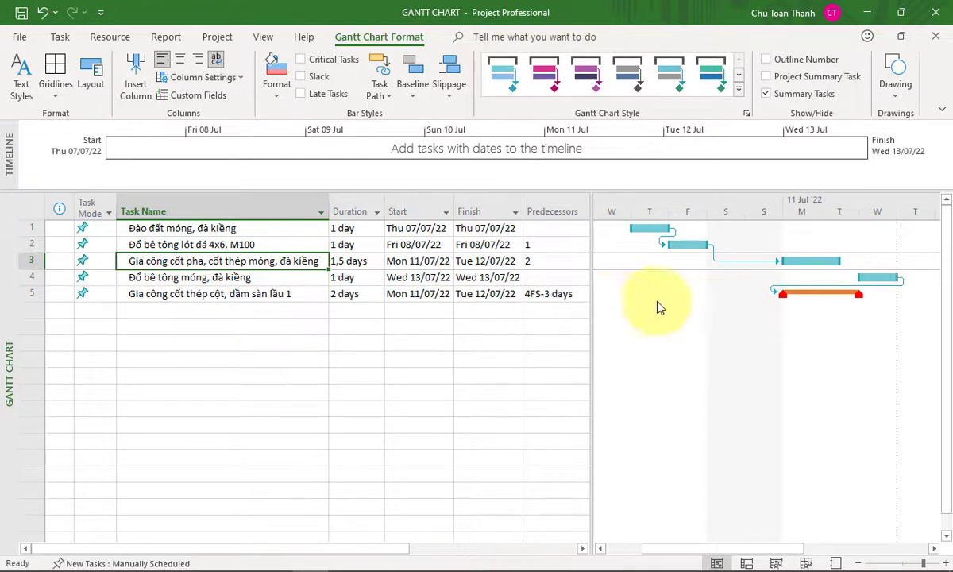
right_click(684, 304)
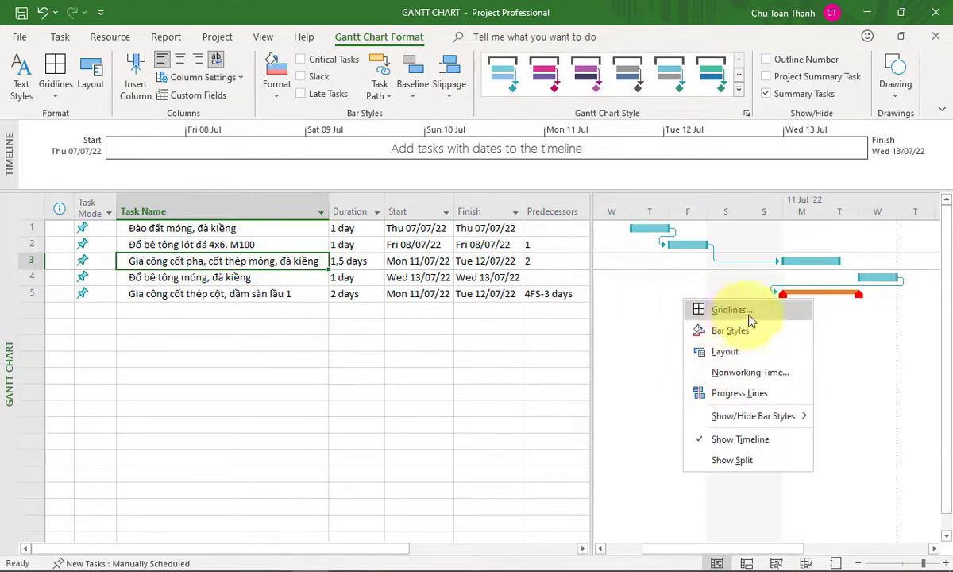
left_click(706, 309)
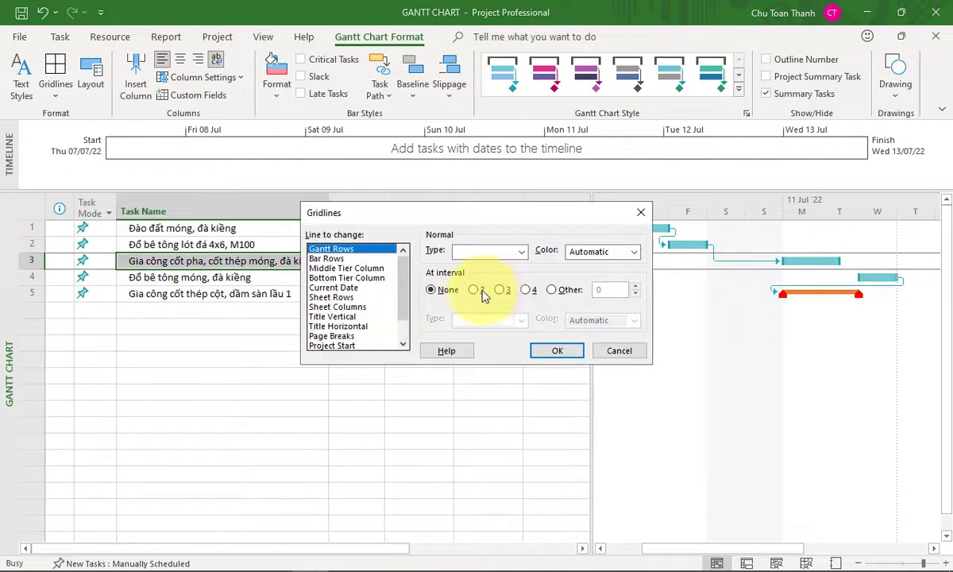
left_click(334, 258)
left_click(349, 278)
left_click(350, 326)
left_click(333, 316)
left_click(521, 252)
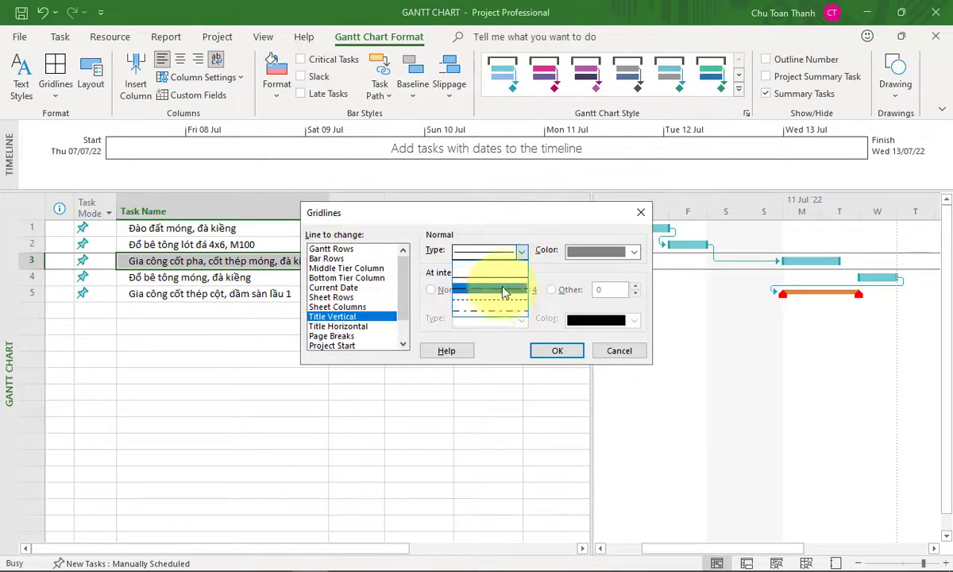
left_click(486, 298)
left_click(352, 321)
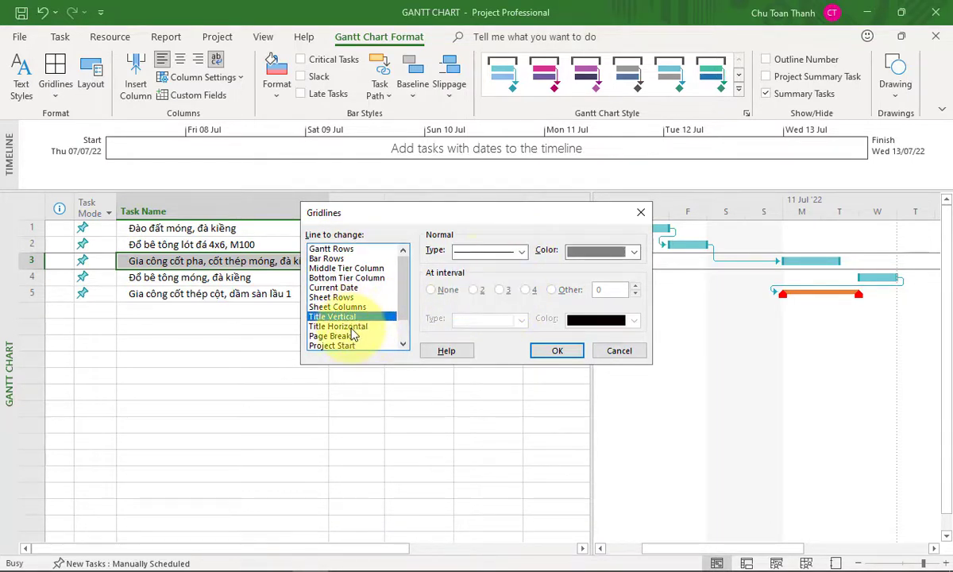
- Set the Title Horizontal gridline to the long-dashed line type and apply the gridline settings
left_click(369, 326)
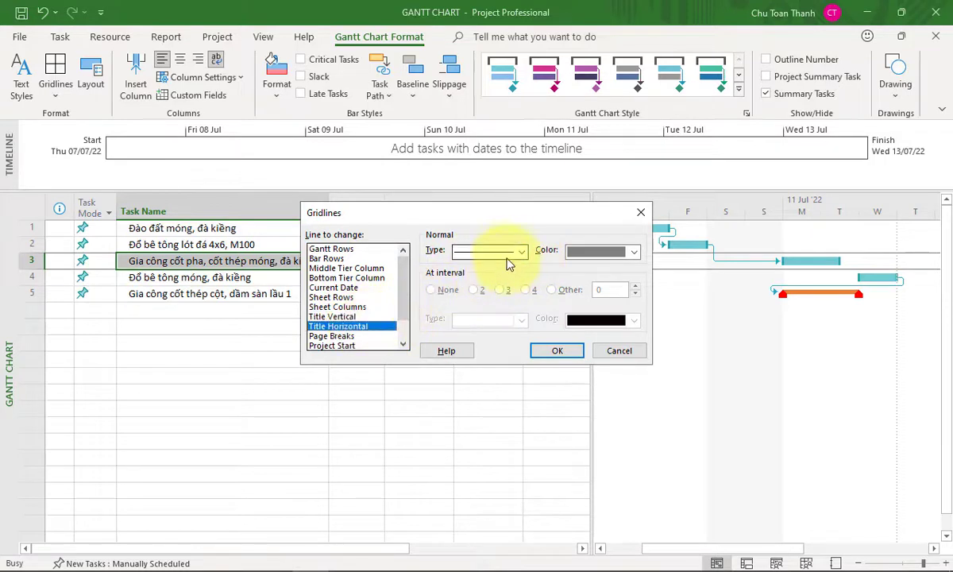
left_click(520, 253)
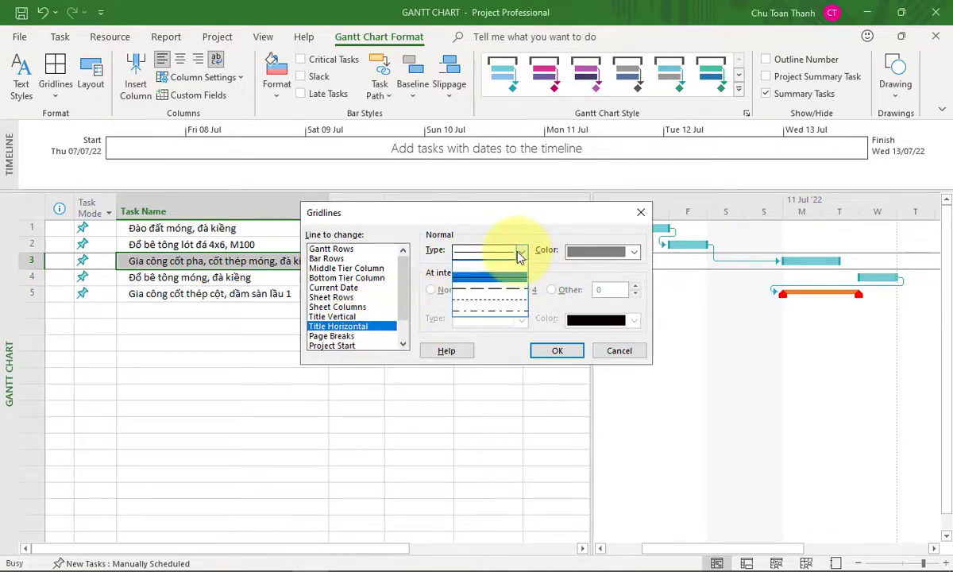
left_click(489, 292)
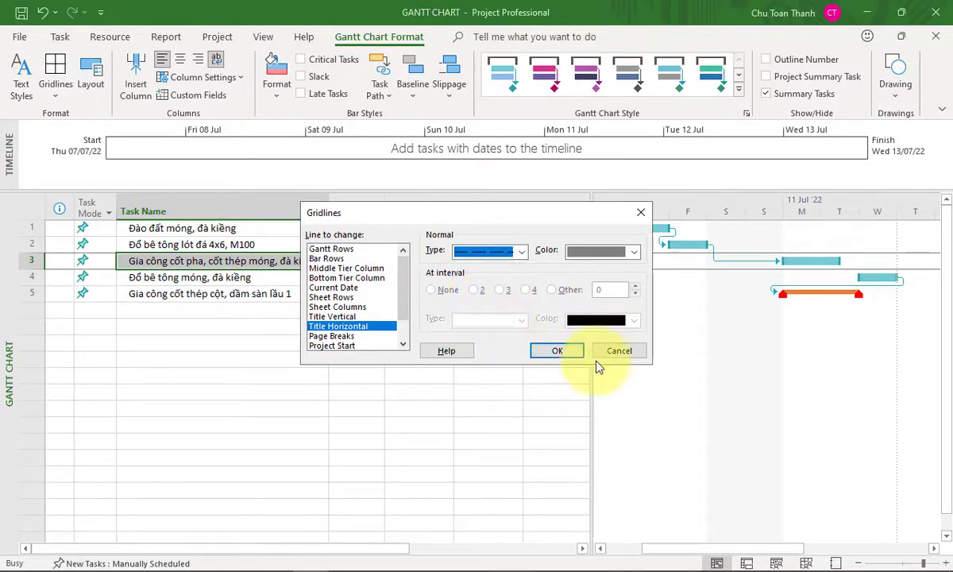
left_click(559, 353)
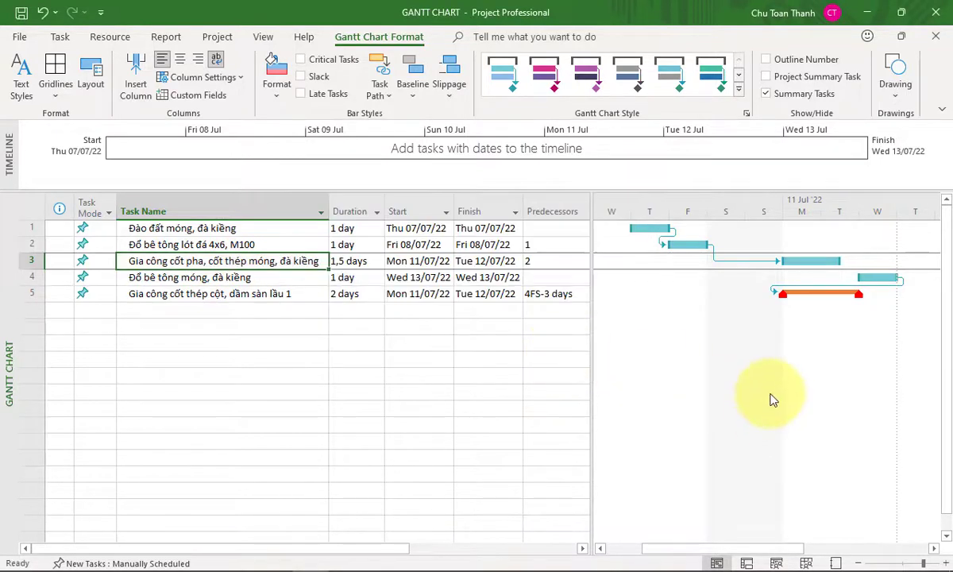
left_click(277, 277)
left_click(255, 309)
left_click(245, 275)
left_click(230, 260)
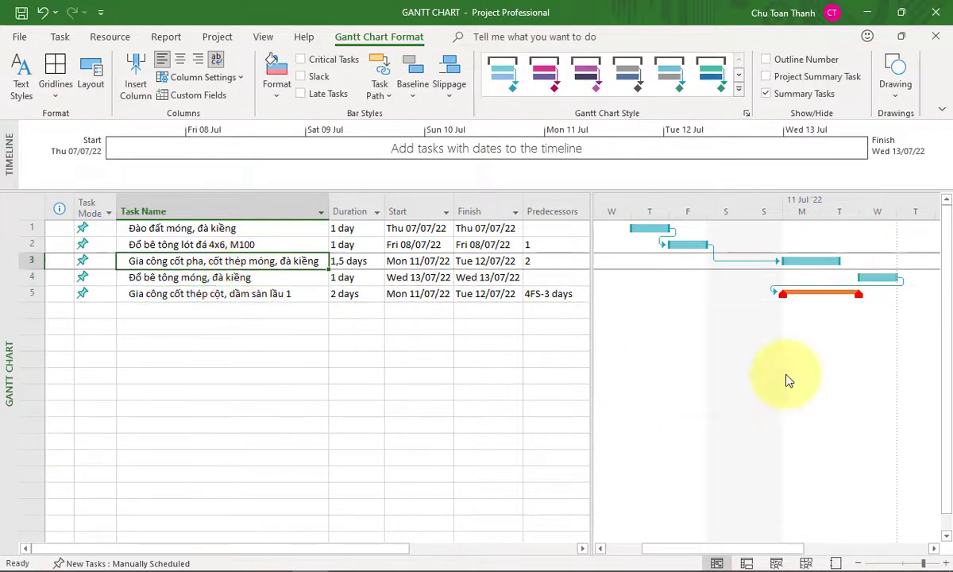
- Give the Gantt Rows gridlines a long-dashed line at an interval of 2, with Automatic color, and apply it to the chart
right_click(647, 306)
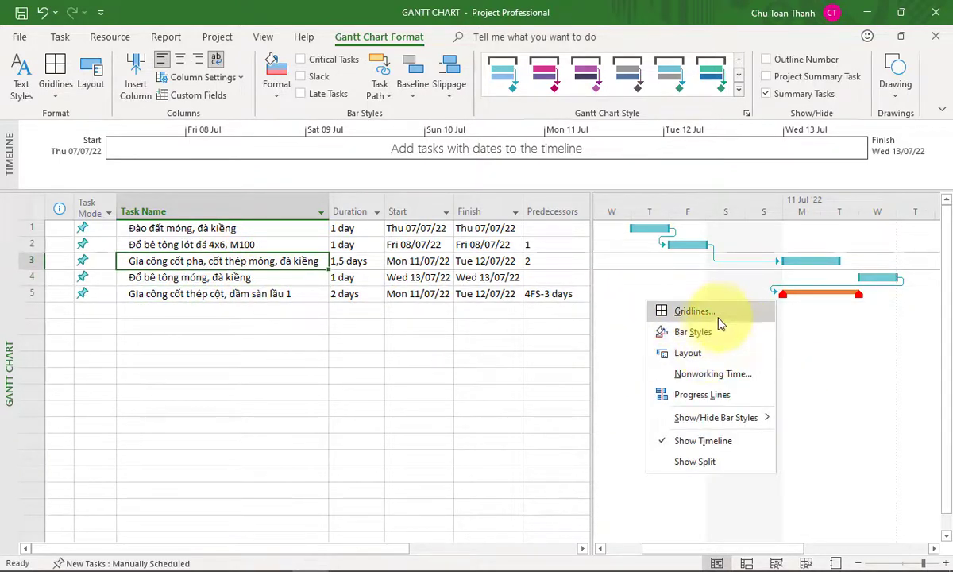
left_click(715, 312)
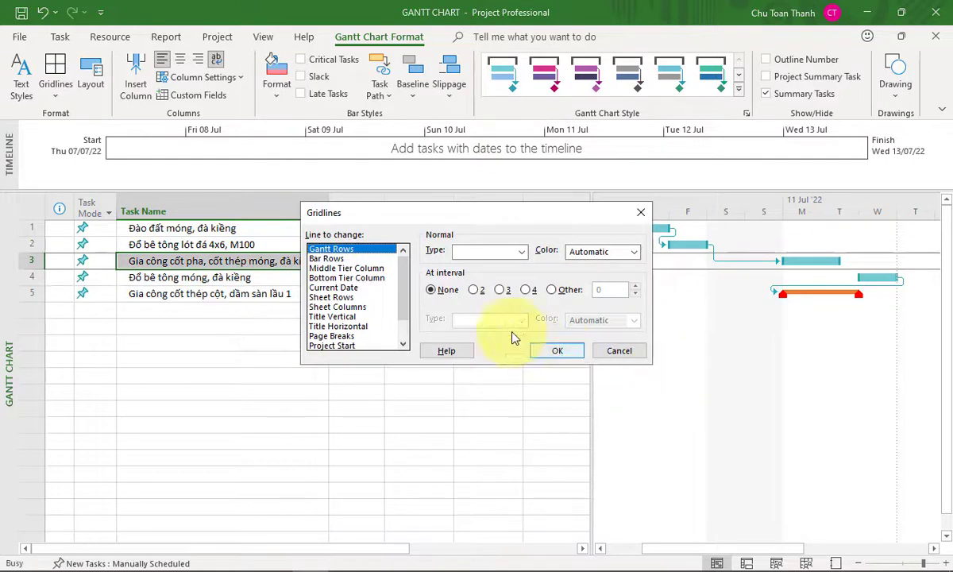
left_click(473, 289)
left_click(512, 319)
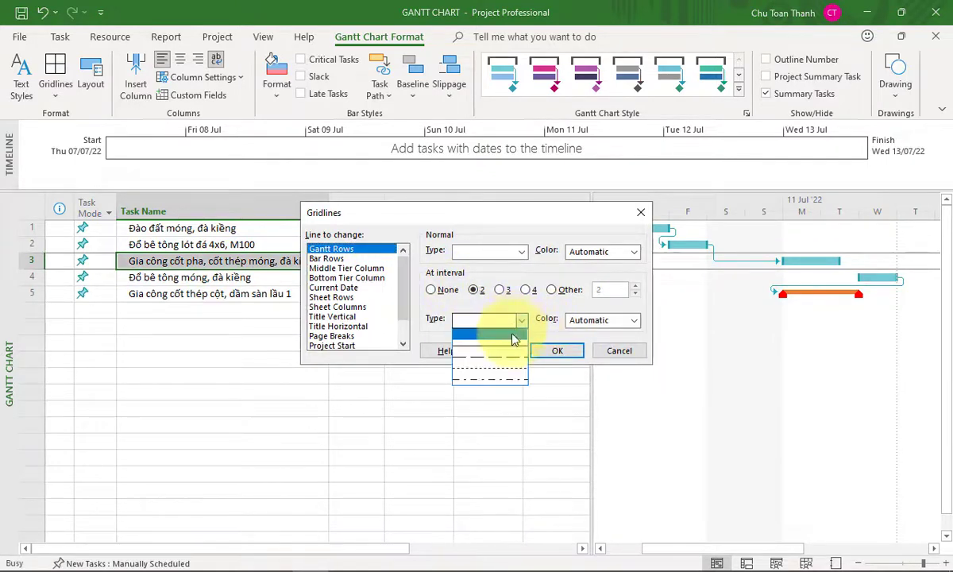
left_click(499, 366)
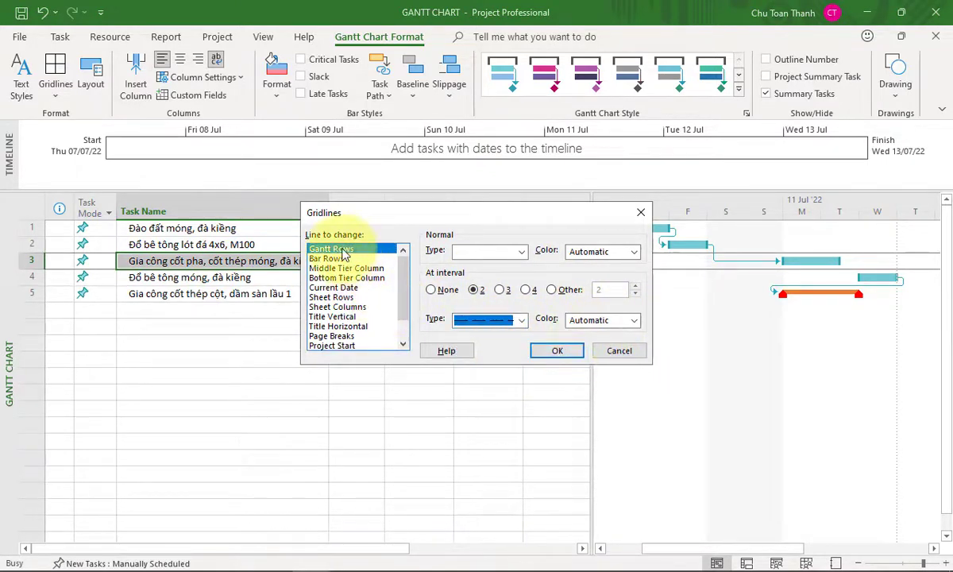
left_click(555, 350)
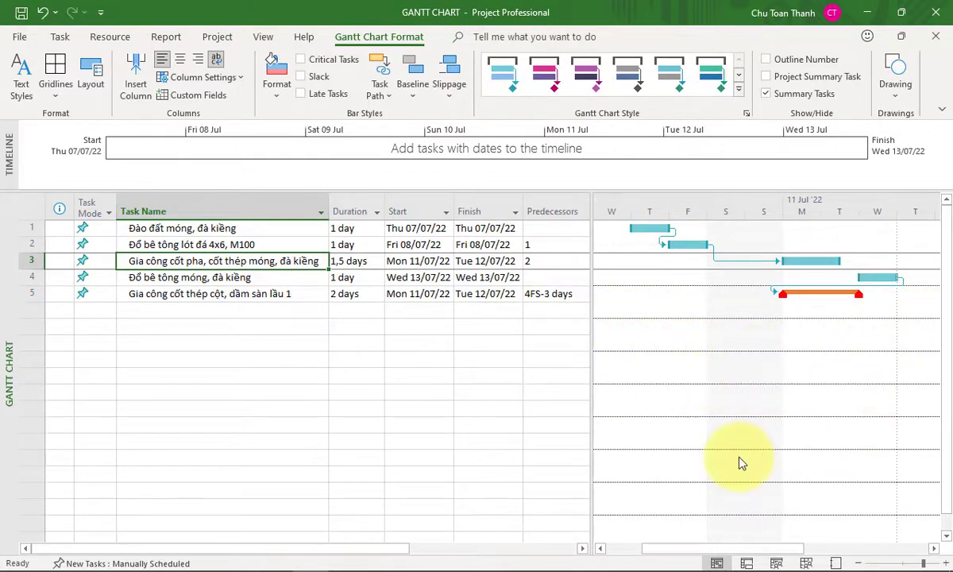
scroll(721, 378, "down", 5)
scroll(720, 377, "up", 5)
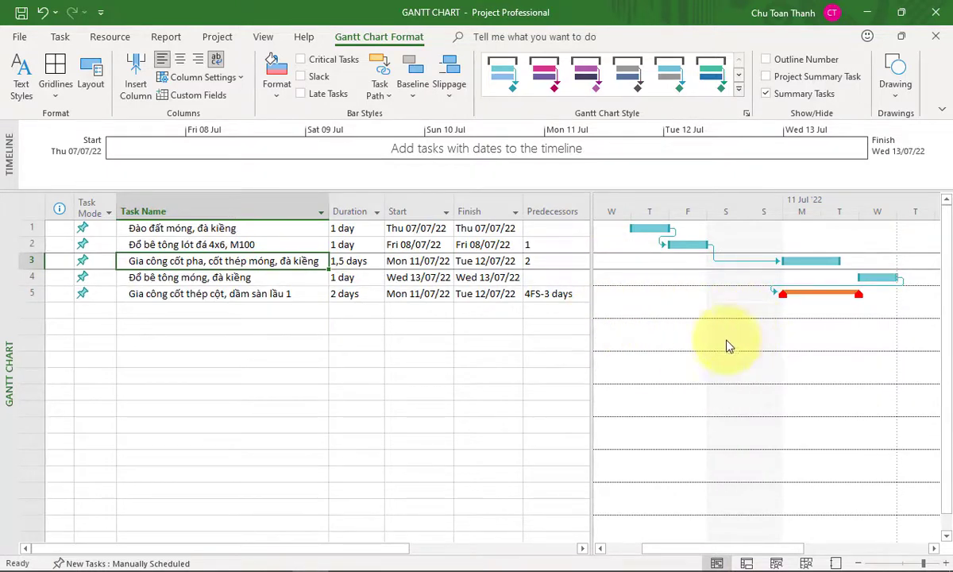
- Check the Gantt Rows, Bar Rows and Middle Tier Column line formats in the Gridlines settings, then cancel the dialog
key("Down")
key("Down")
key("Down")
key("Down")
key("Down")
key("Down")
right_click(658, 271)
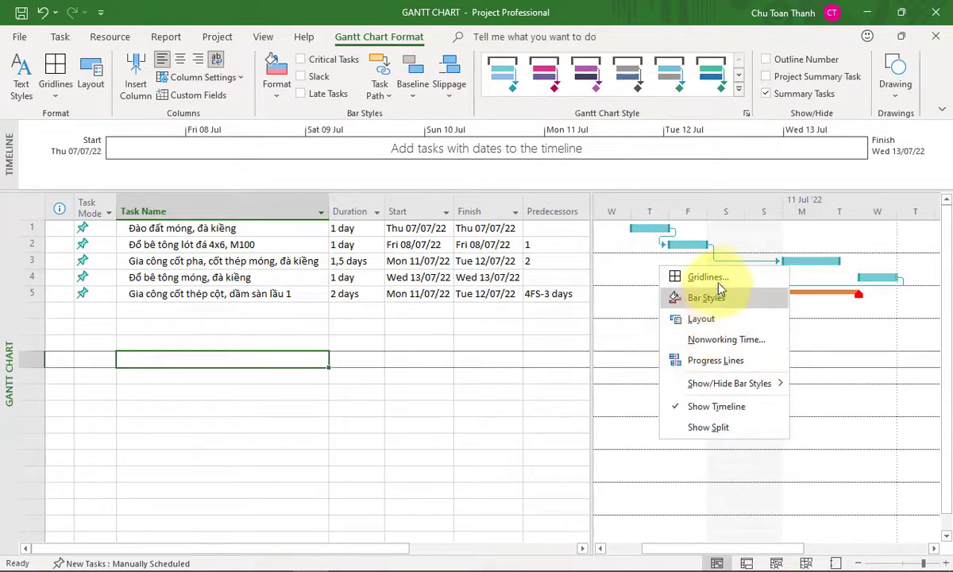
left_click(687, 275)
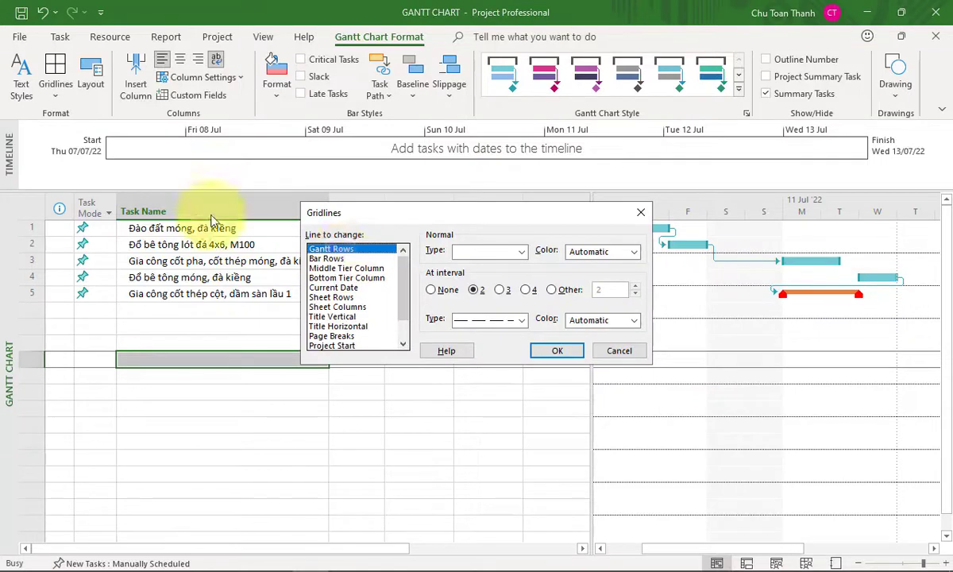
left_click(354, 269)
left_click(334, 258)
left_click(350, 269)
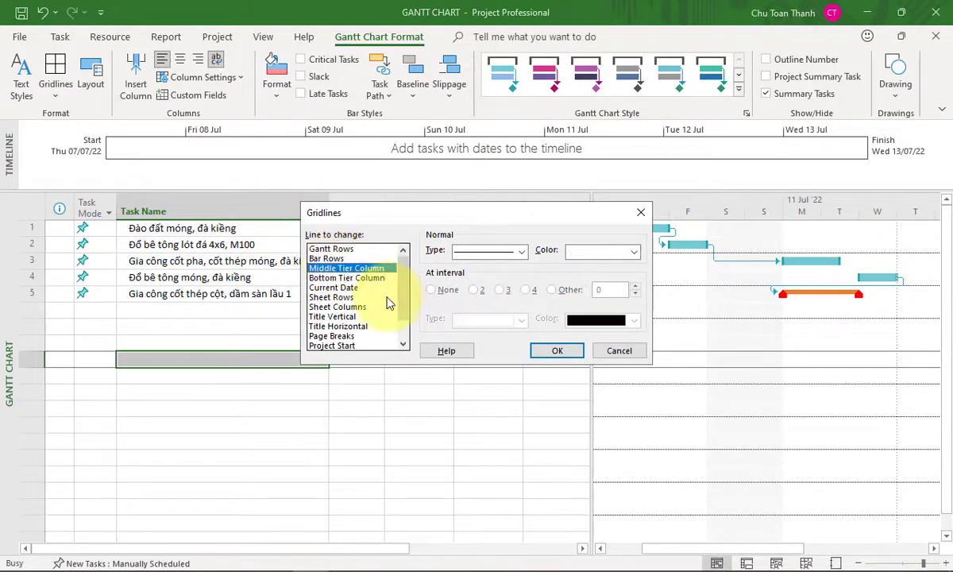
left_click(617, 350)
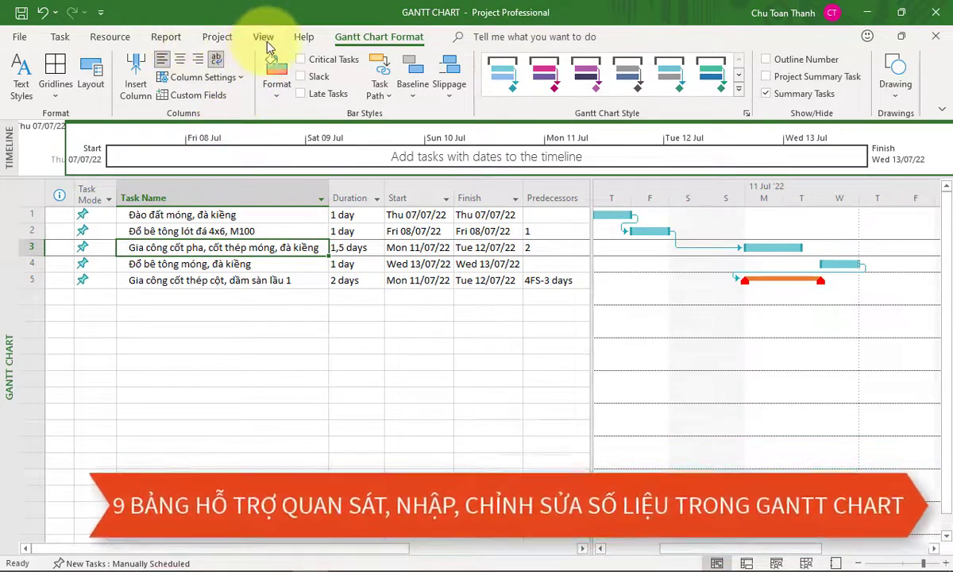
- Switch the Gantt chart's task sheet to the built-in Cost table to view its cost columns
left_click(265, 40)
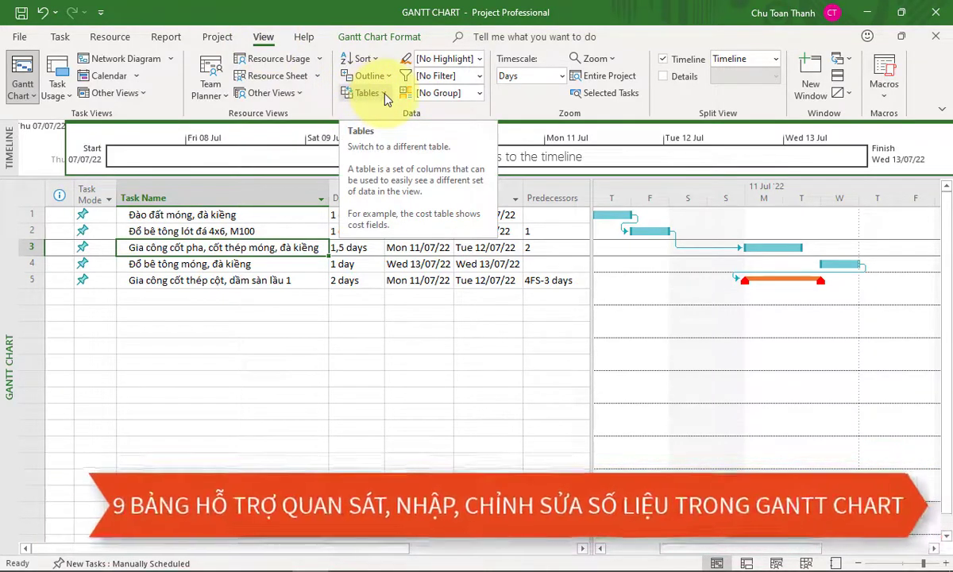
left_click(385, 95)
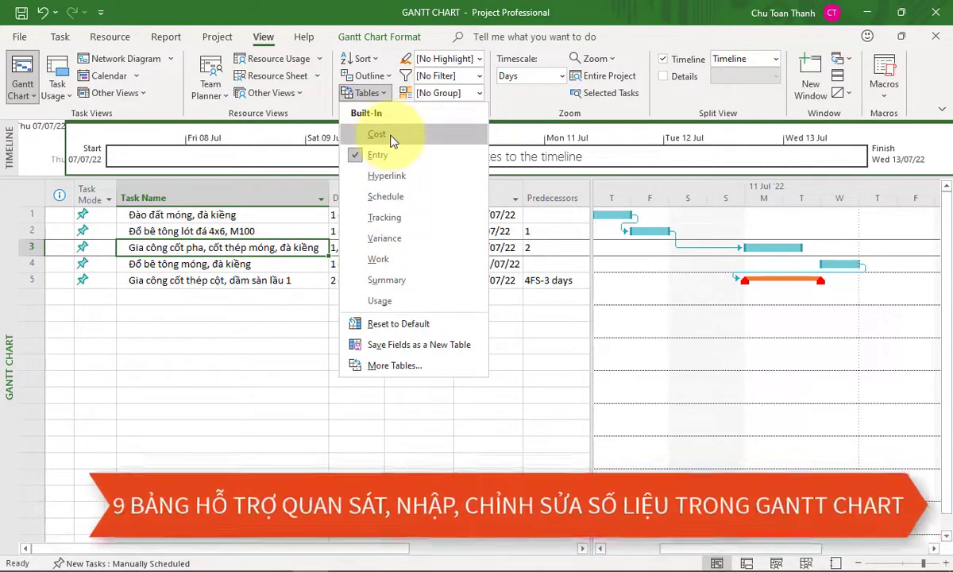
left_click(392, 134)
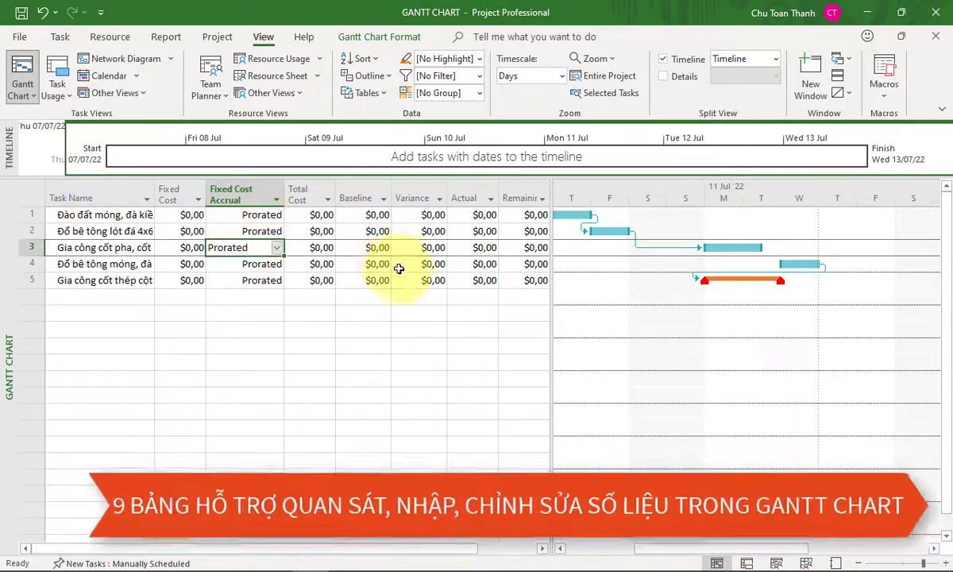
- Switch the task sheet back to the Entry table and look over the blank rows below task 5
left_click(366, 93)
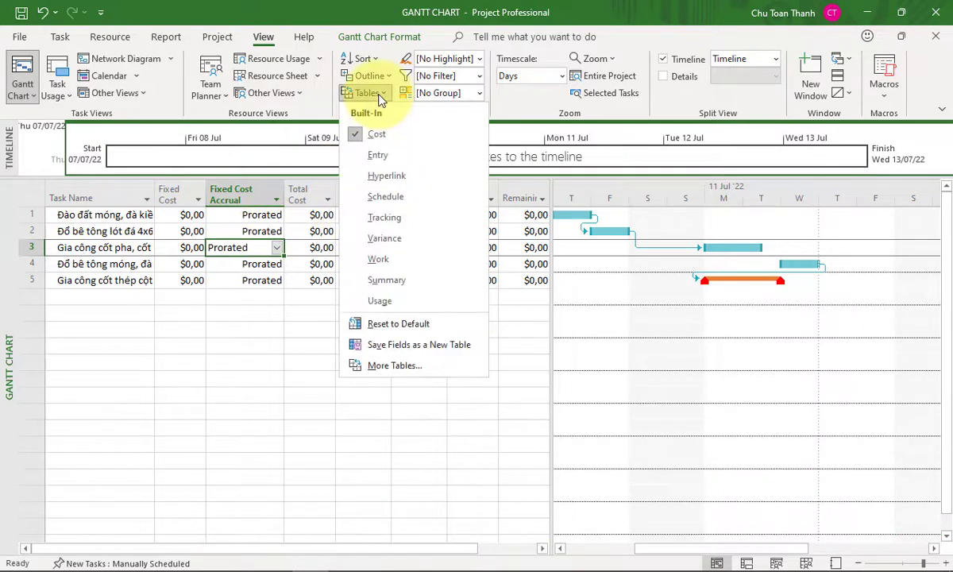
left_click(389, 159)
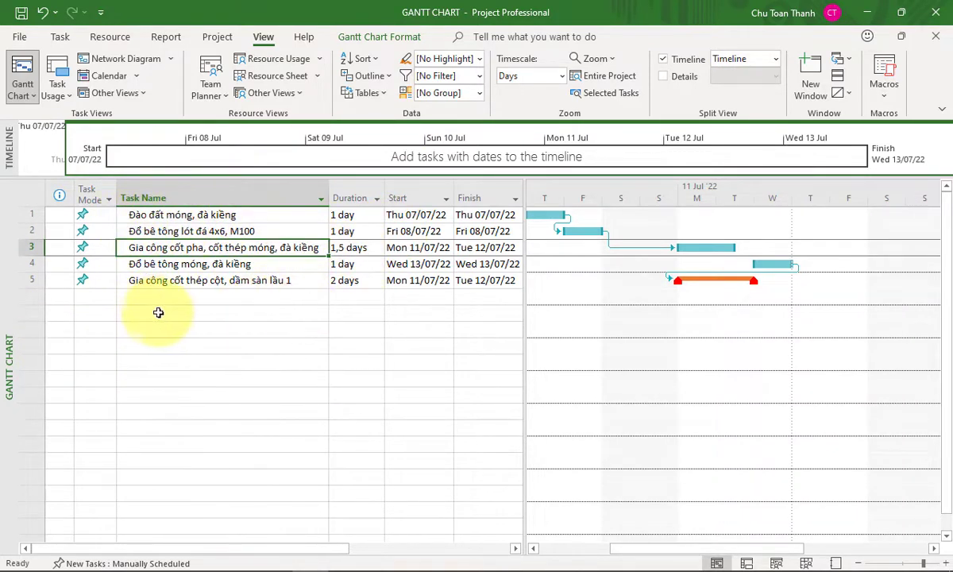
left_click(198, 297)
left_click(200, 328)
left_click(216, 296)
left_click(214, 329)
left_click(230, 295)
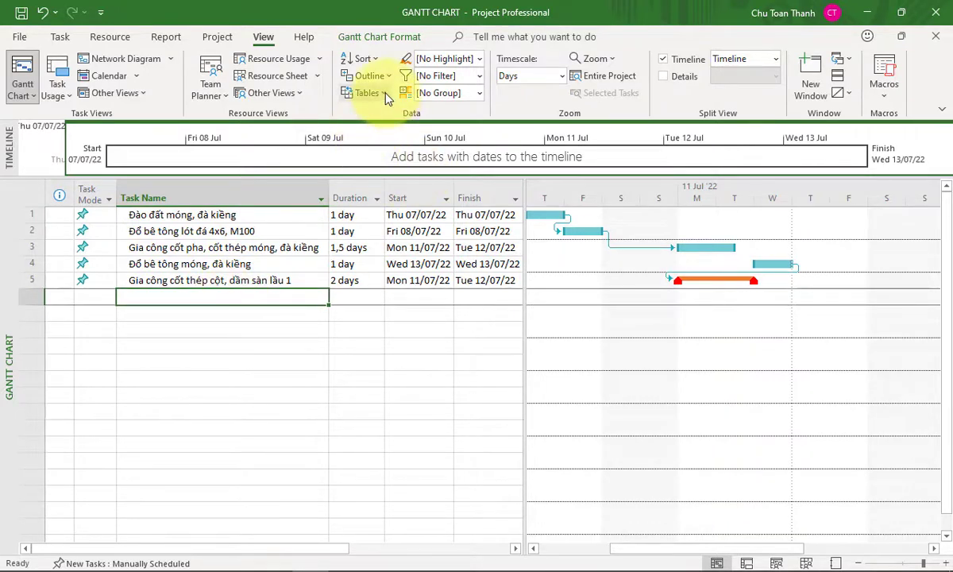
- Display the Hyperlink table in the task sheet and examine its Hyperlink column for the listed tasks
left_click(363, 91)
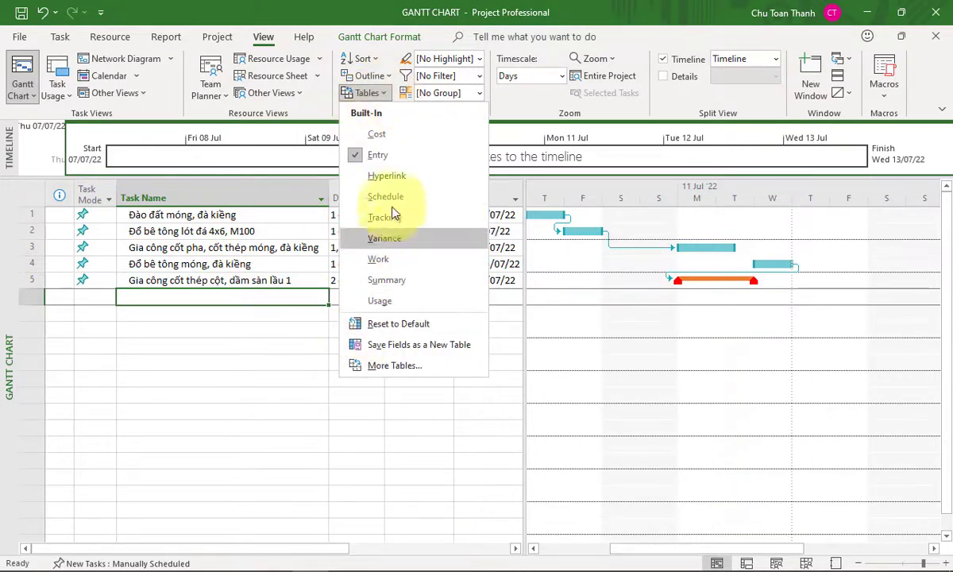
left_click(393, 178)
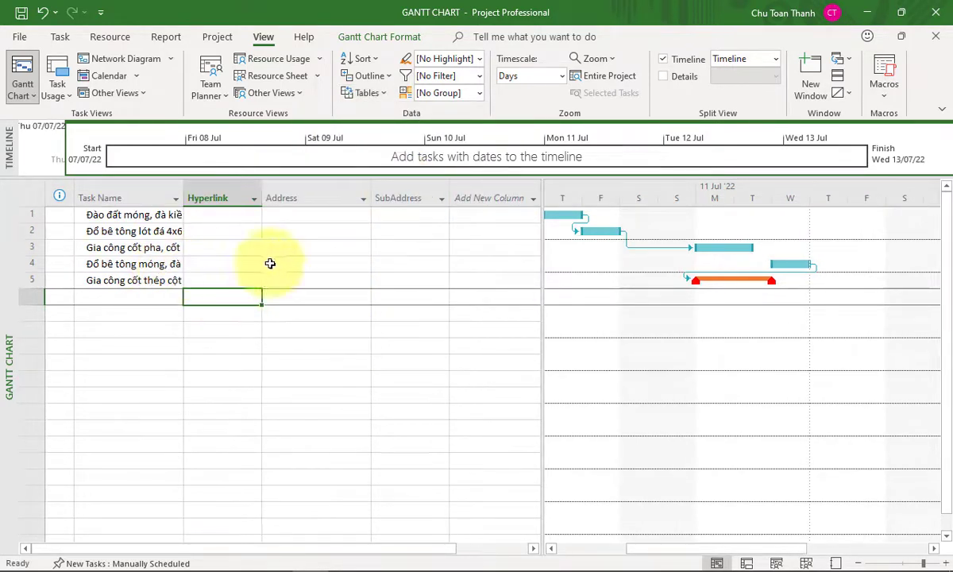
left_click(254, 216)
left_click(245, 247)
left_click(241, 214)
- Display the built-in Schedule table in the task sheet, followed by the Tracking table, to view their columns
left_click(365, 93)
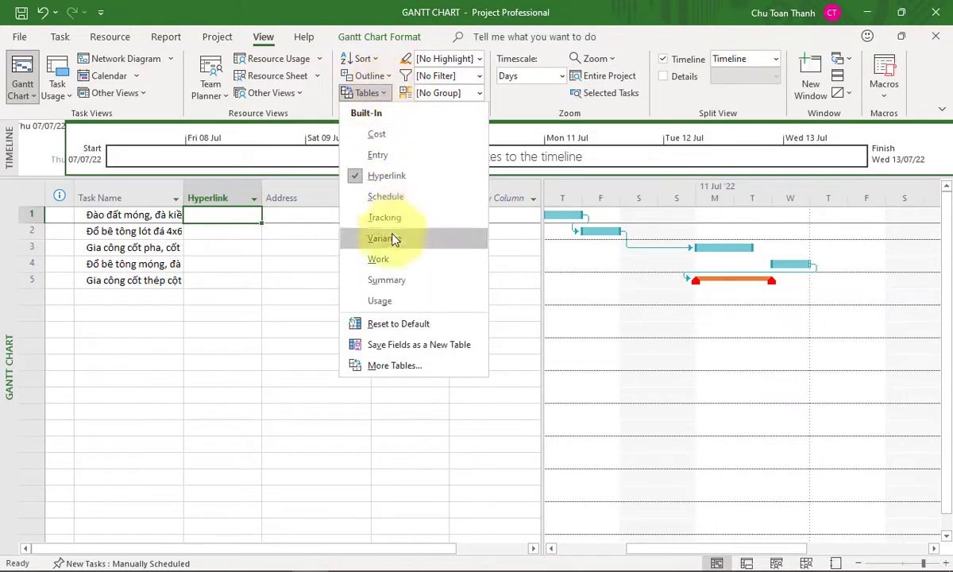
left_click(386, 196)
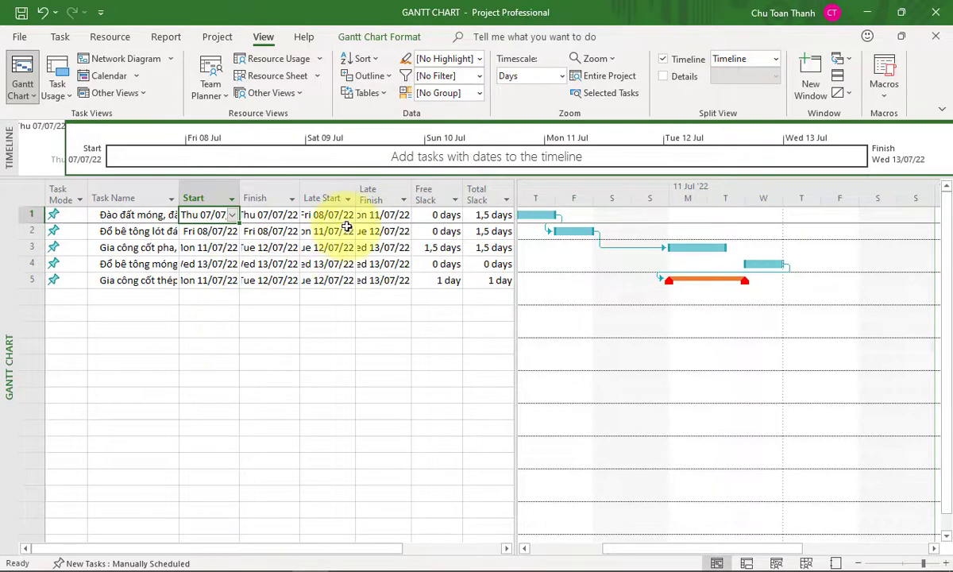
left_click(368, 93)
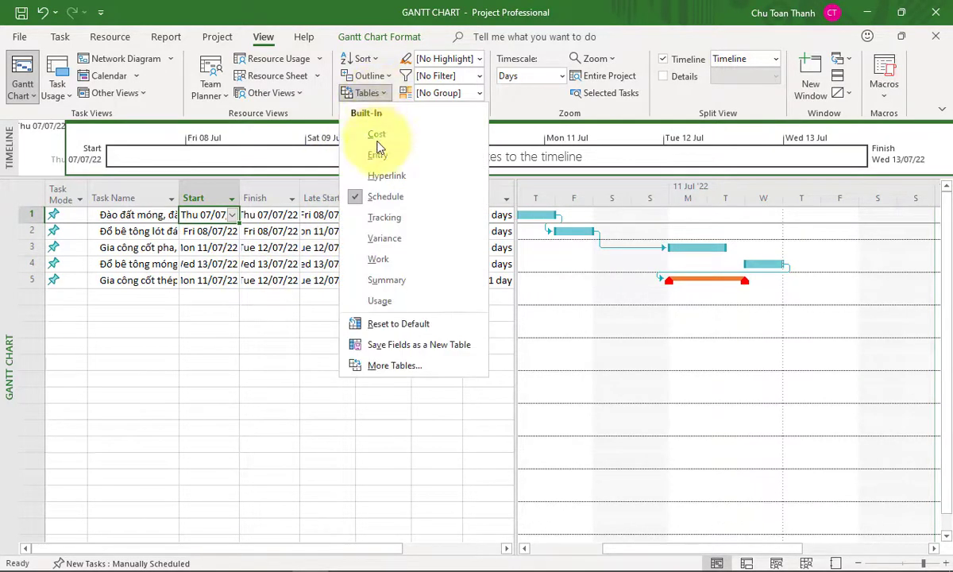
left_click(389, 220)
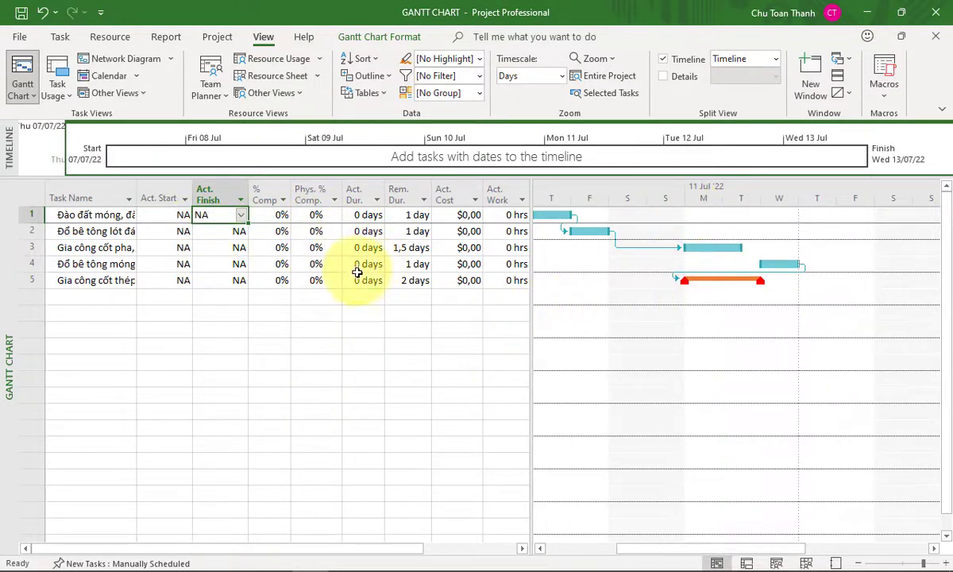
- Display the Variance table and then the Work table in the task sheet to examine their baseline and variance columns
left_click(381, 94)
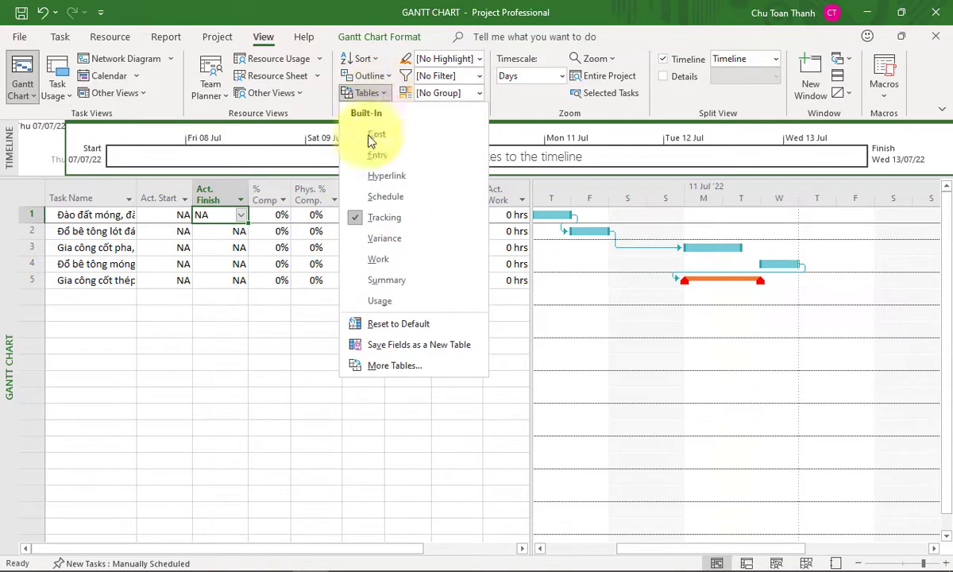
left_click(399, 242)
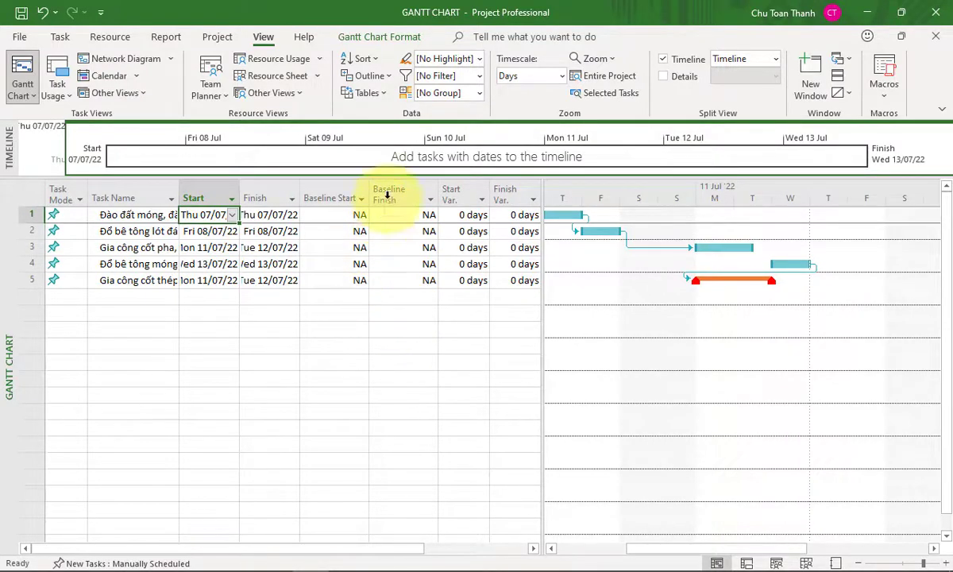
left_click(381, 94)
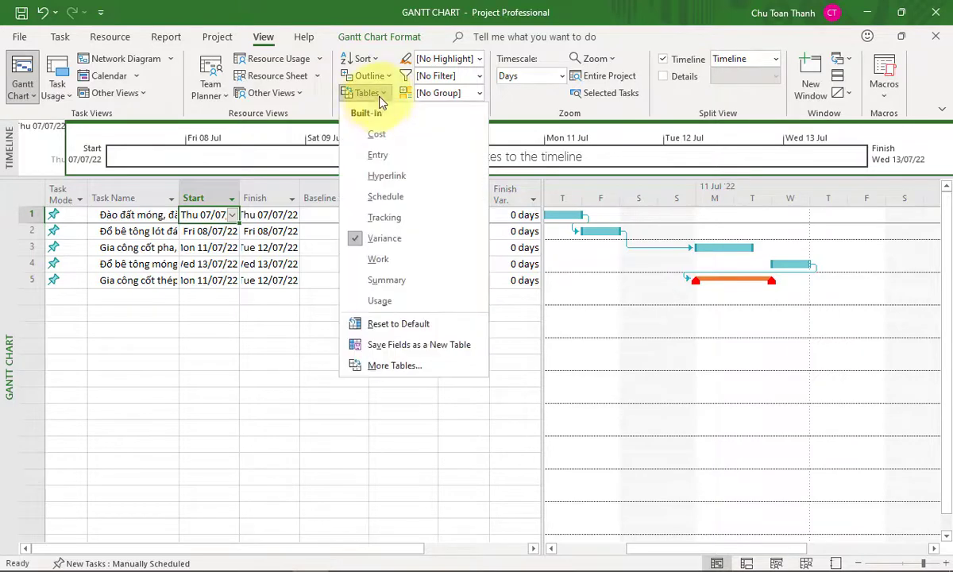
left_click(384, 262)
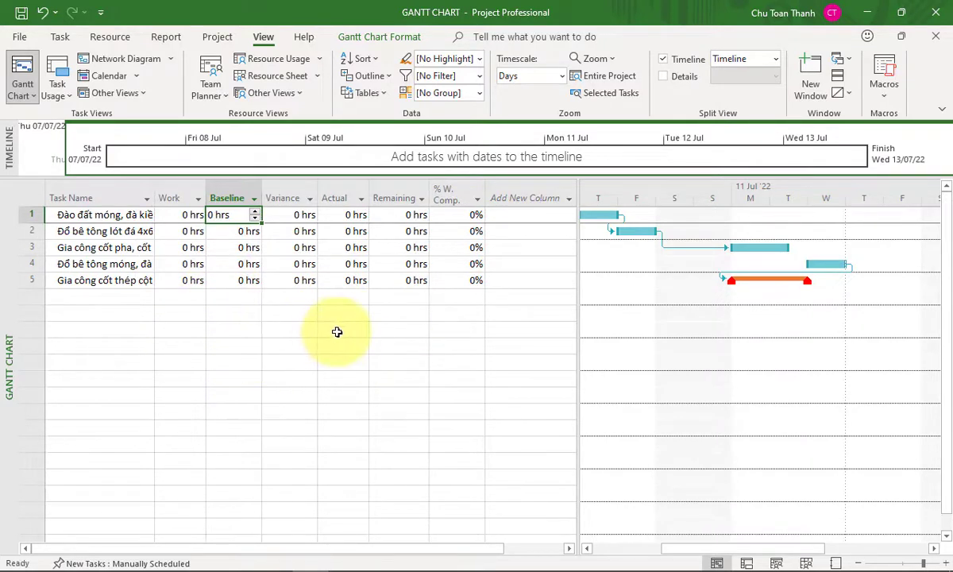
- Show the Summary table in the task sheet, and finish by switching the sheet to the Usage table
left_click(369, 92)
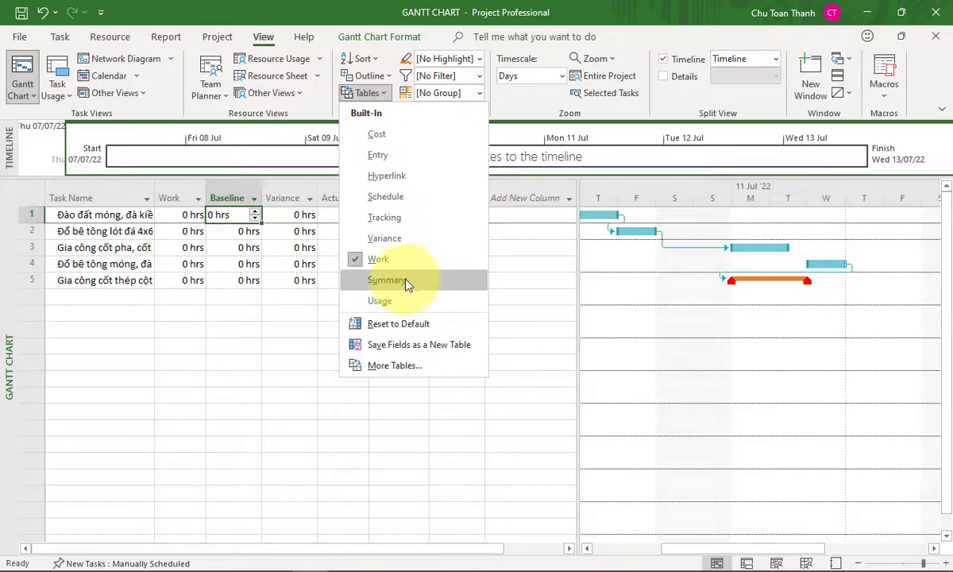
left_click(406, 282)
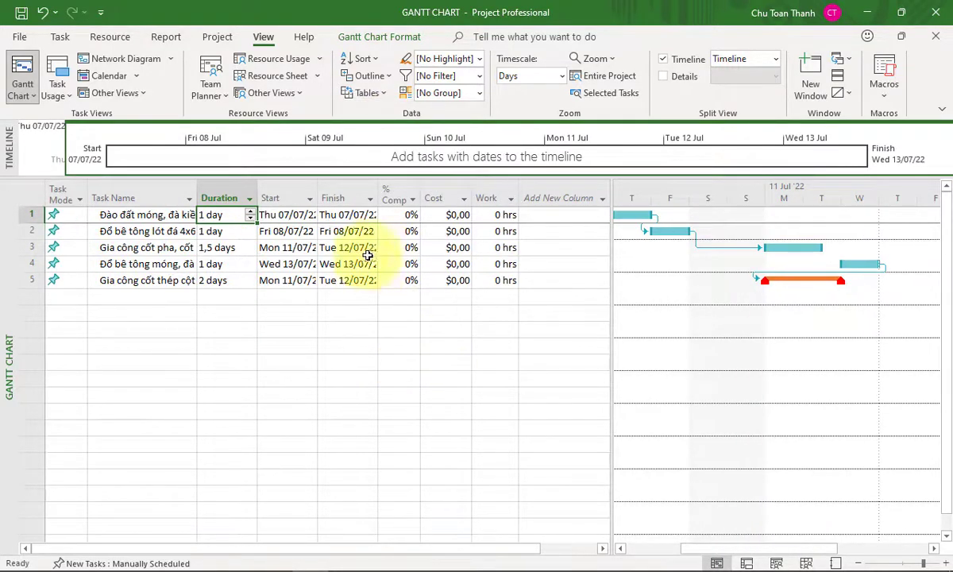
left_click(380, 96)
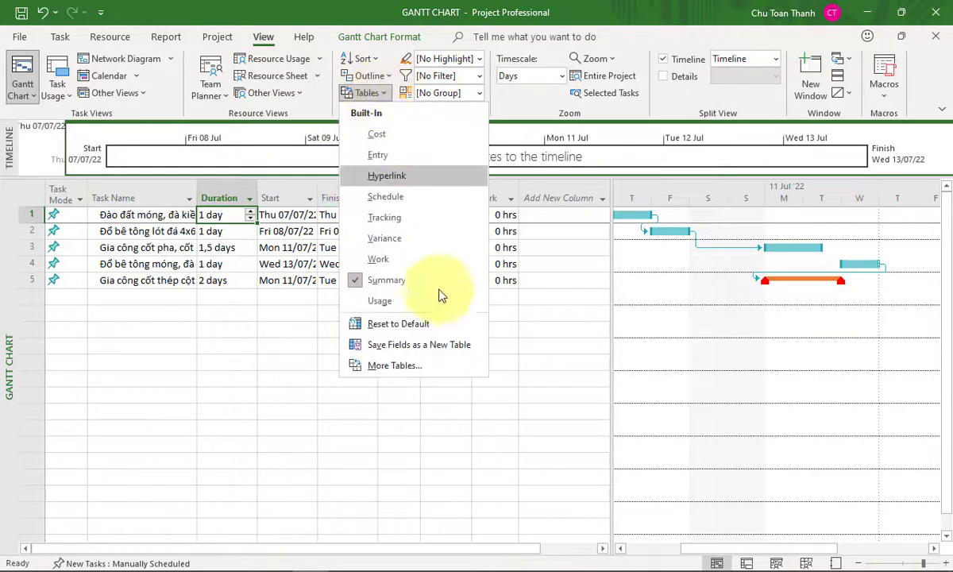
left_click(395, 305)
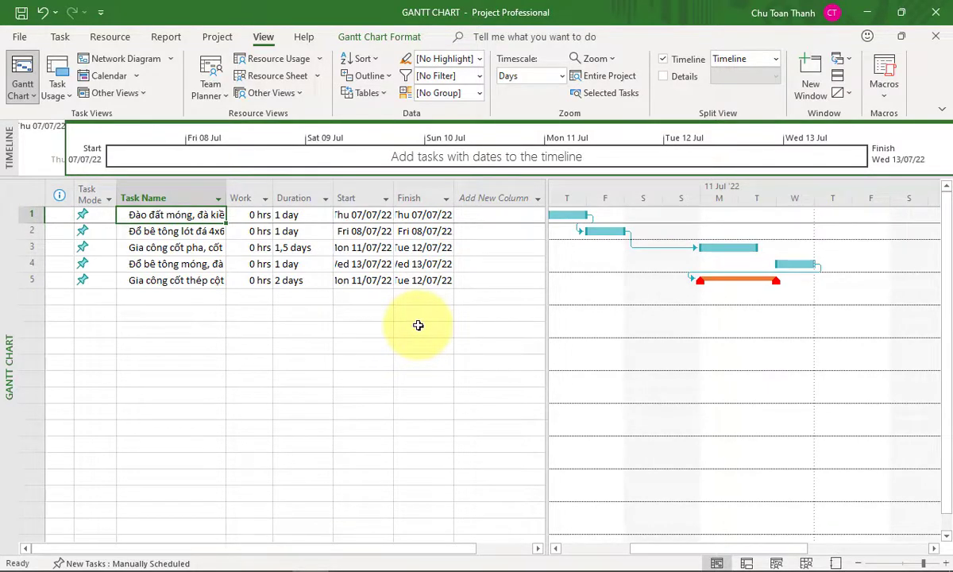
- Look through the full list of task tables in the More Tables dialog, then cancel it without applying one
left_click(359, 92)
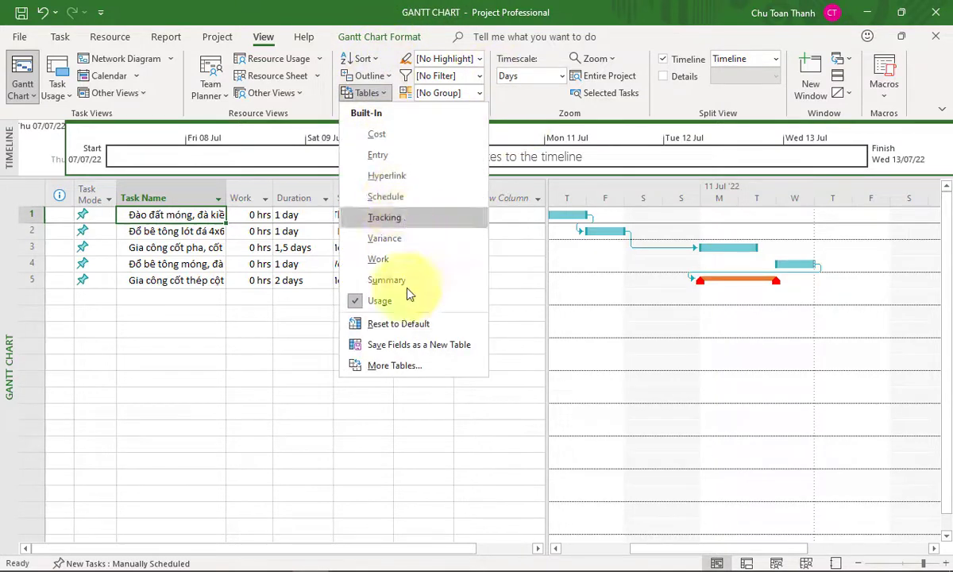
left_click(410, 367)
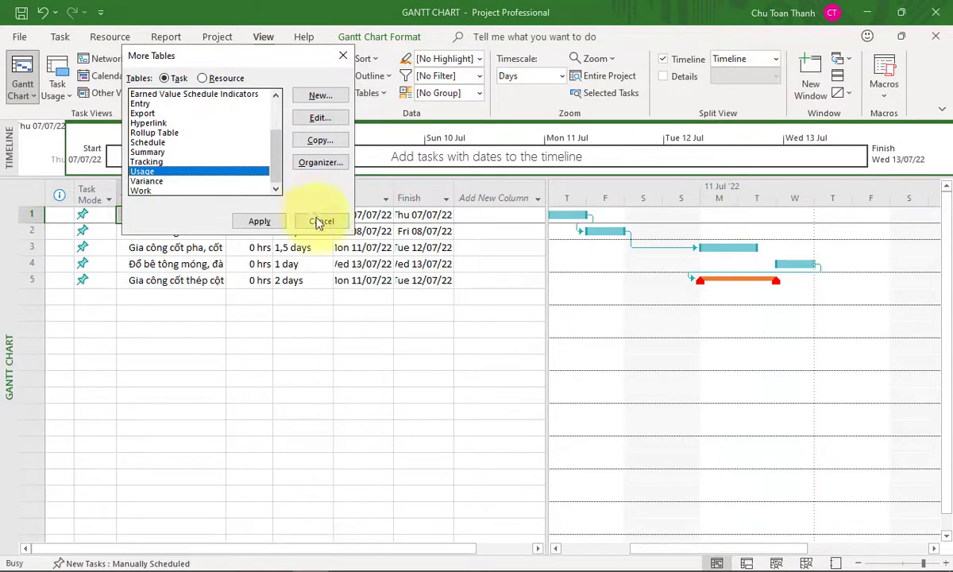
left_click_drag(276, 151, 254, 162)
scroll(256, 154, "down", 2)
scroll(257, 163, "up", 2)
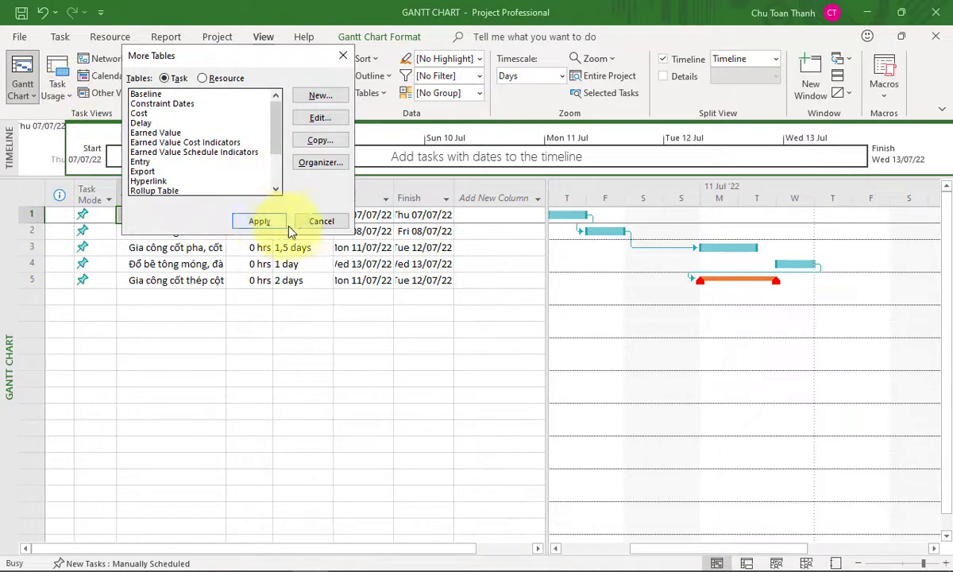
left_click(314, 226)
left_click(306, 319)
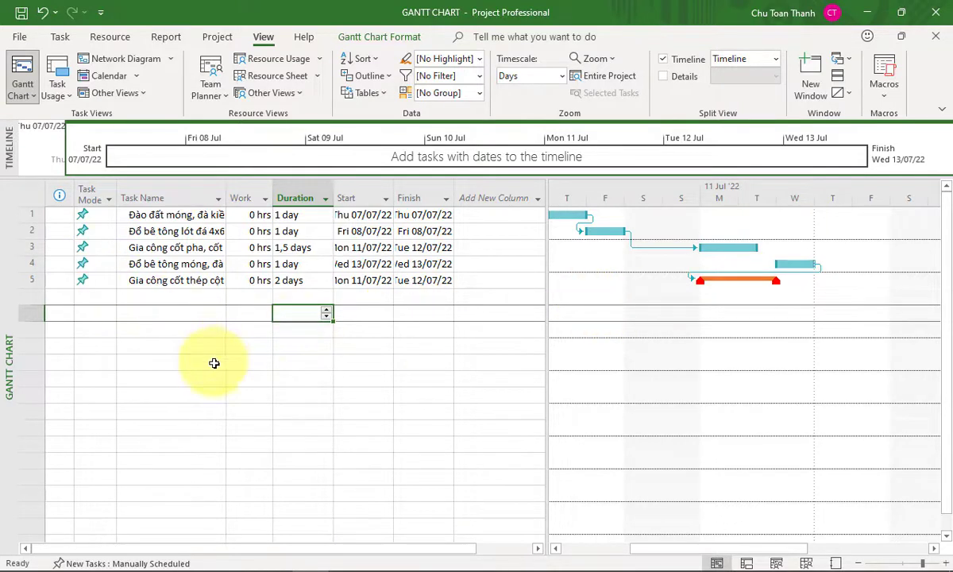
left_click(175, 330)
left_click(345, 329)
left_click(339, 394)
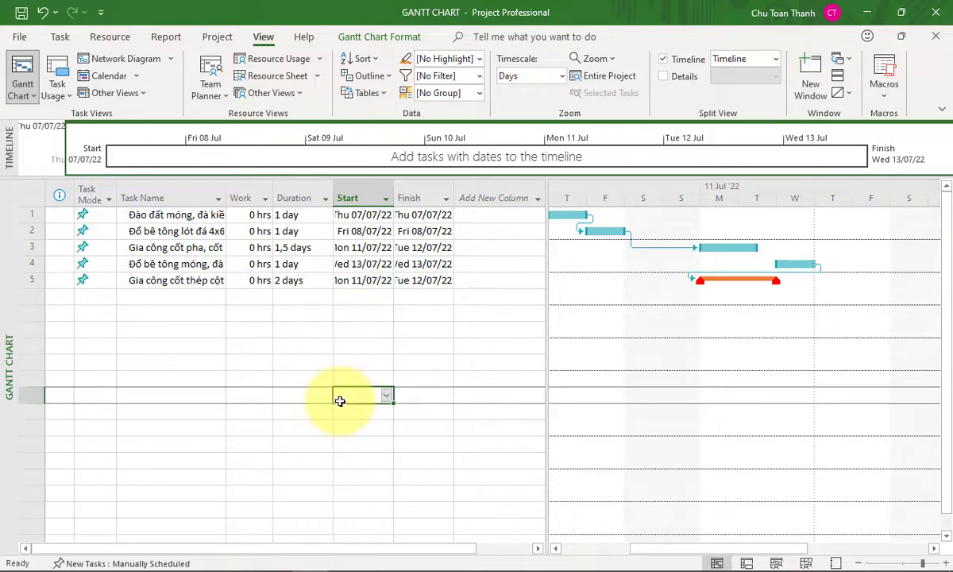